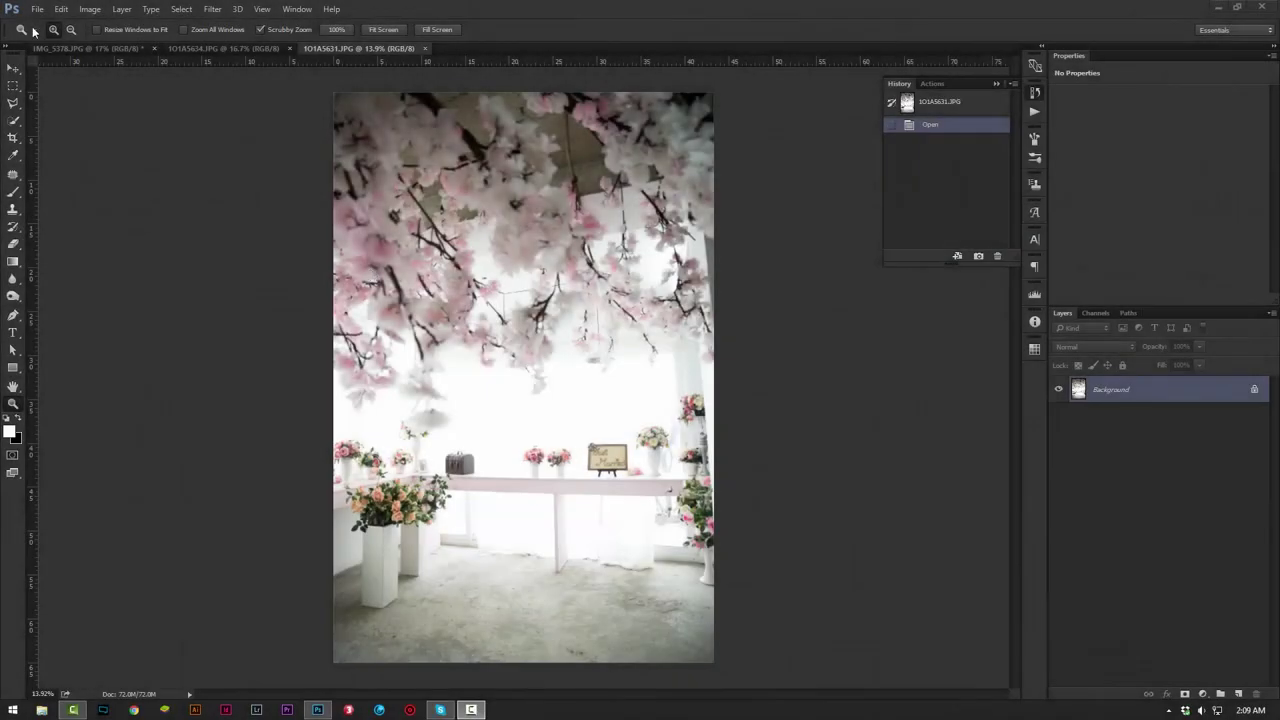
Step: Compare the wedding couple photo against the 1O1A5634 flower photo by flipping between them
click(81, 47)
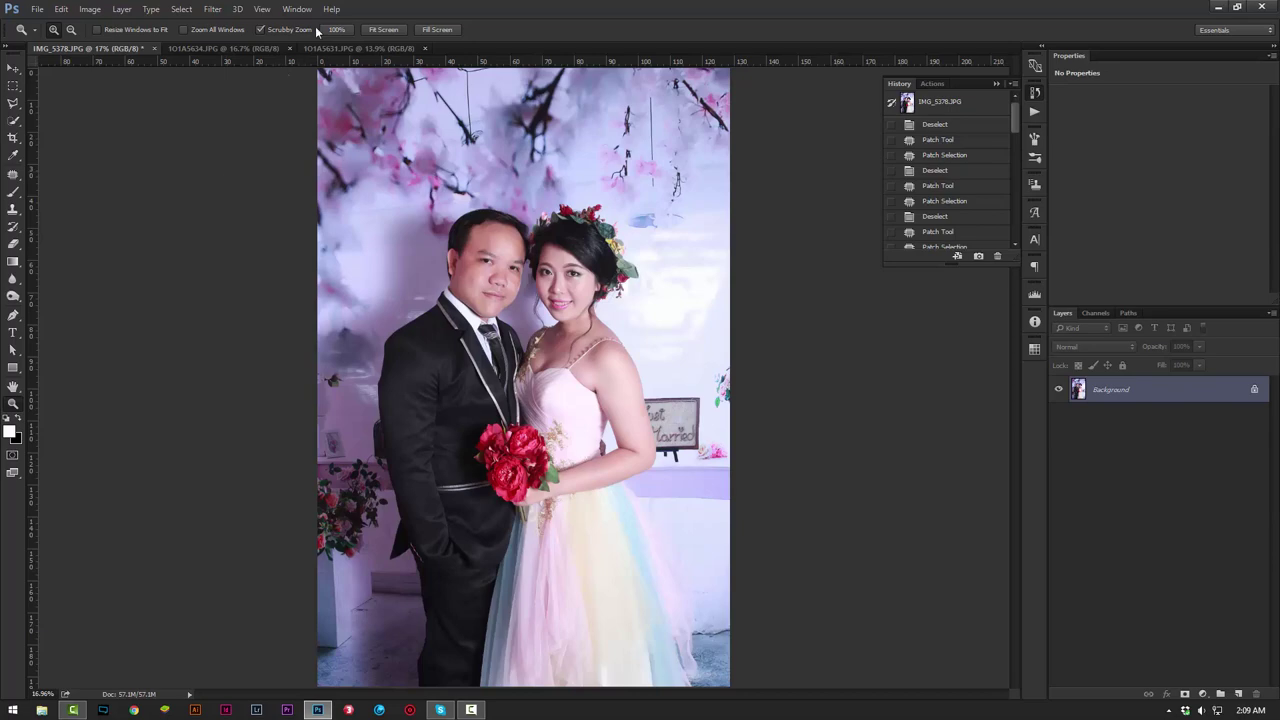
click(345, 48)
click(222, 50)
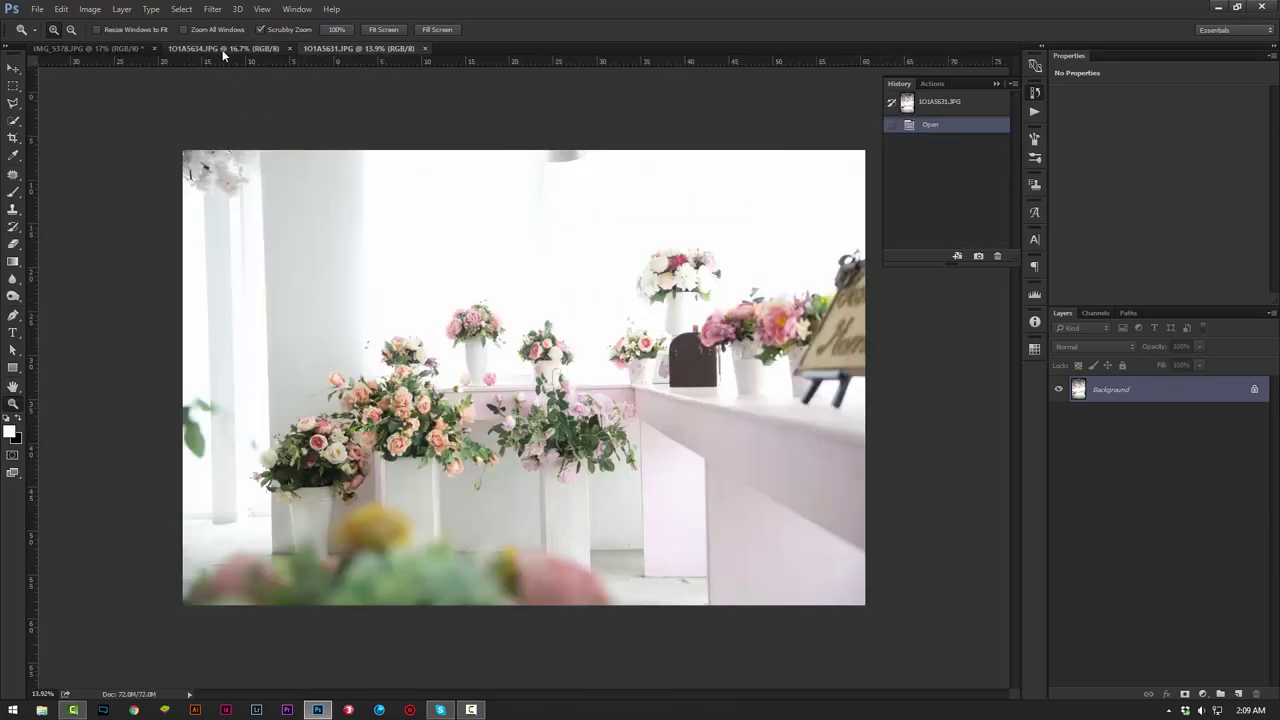
click(121, 48)
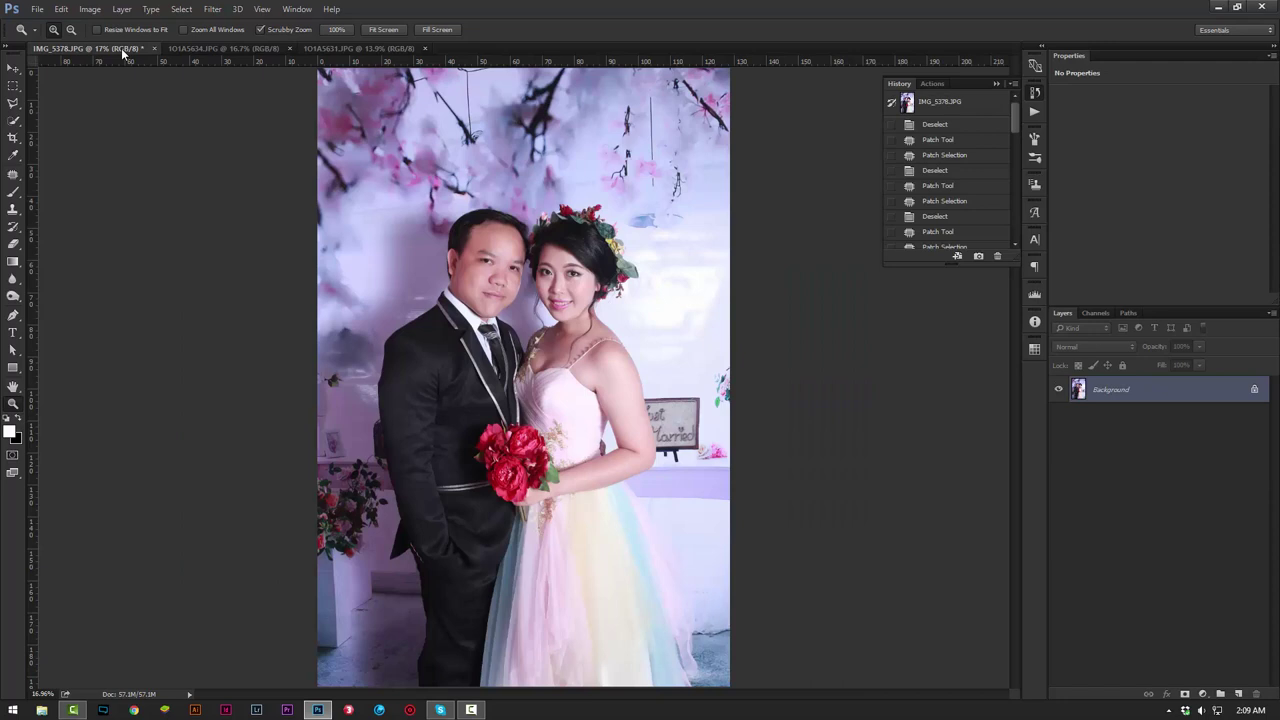
click(222, 48)
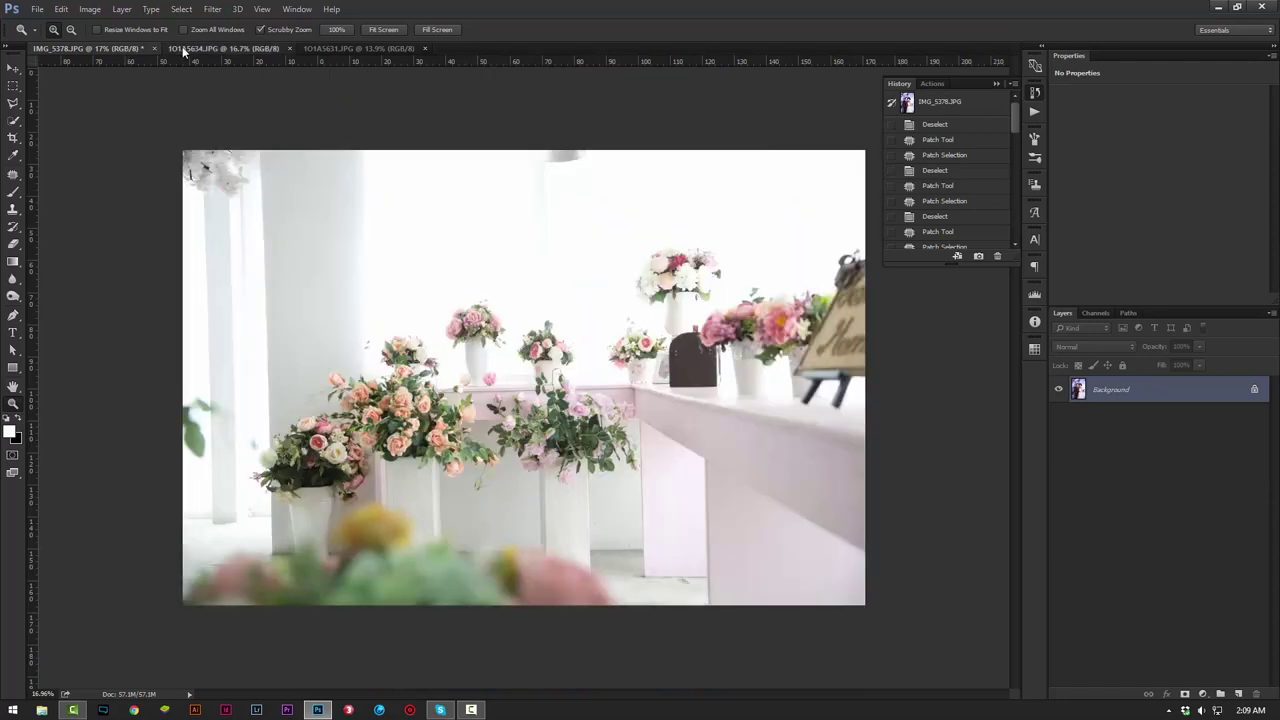
click(96, 47)
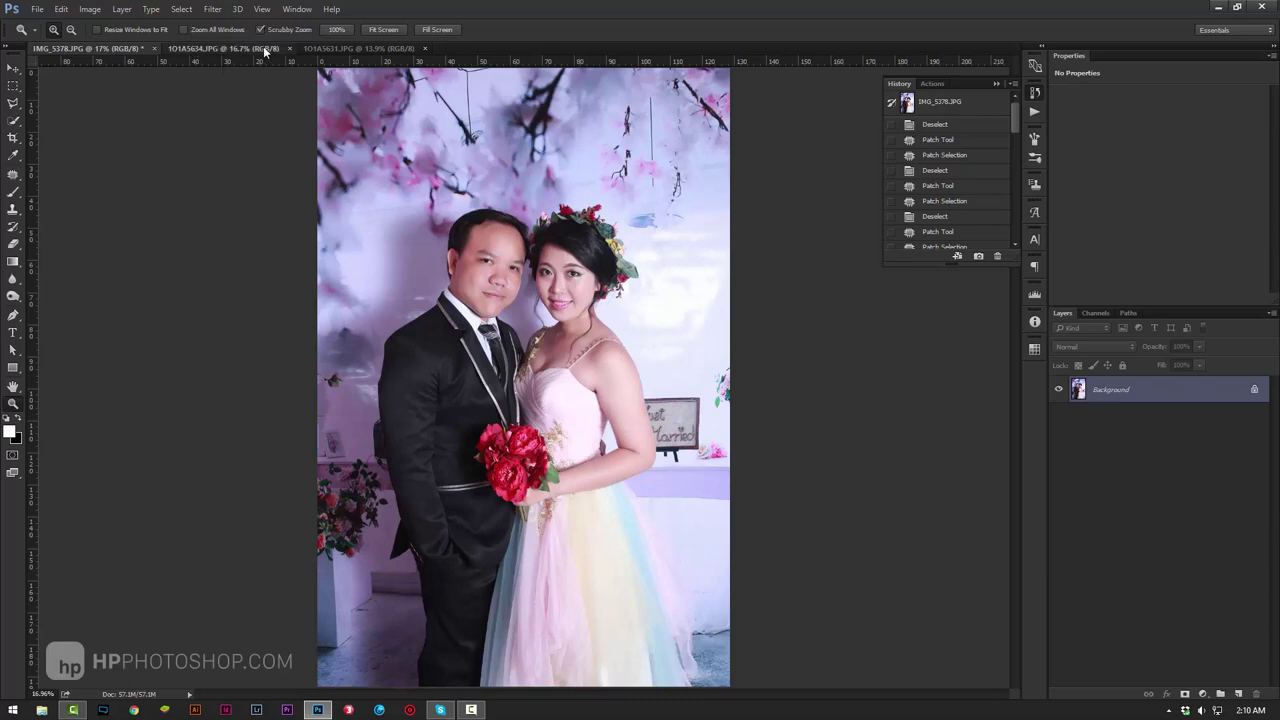
click(265, 48)
click(137, 50)
click(228, 48)
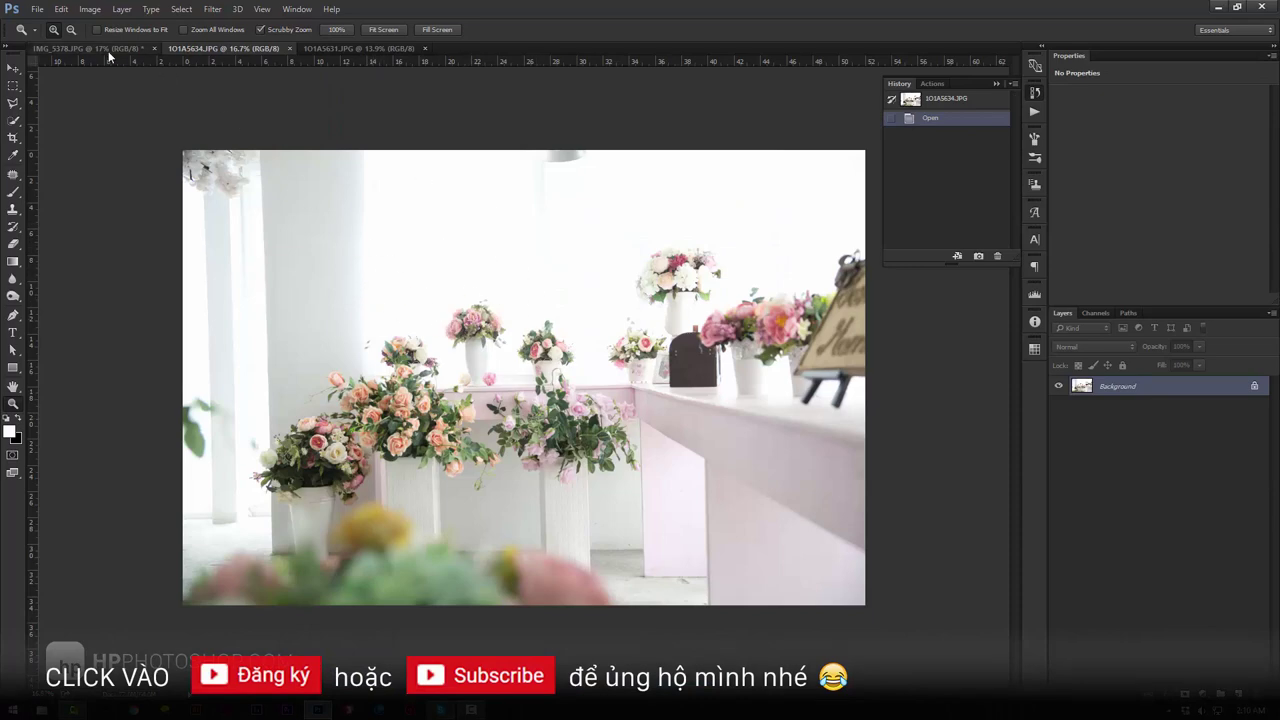
click(60, 48)
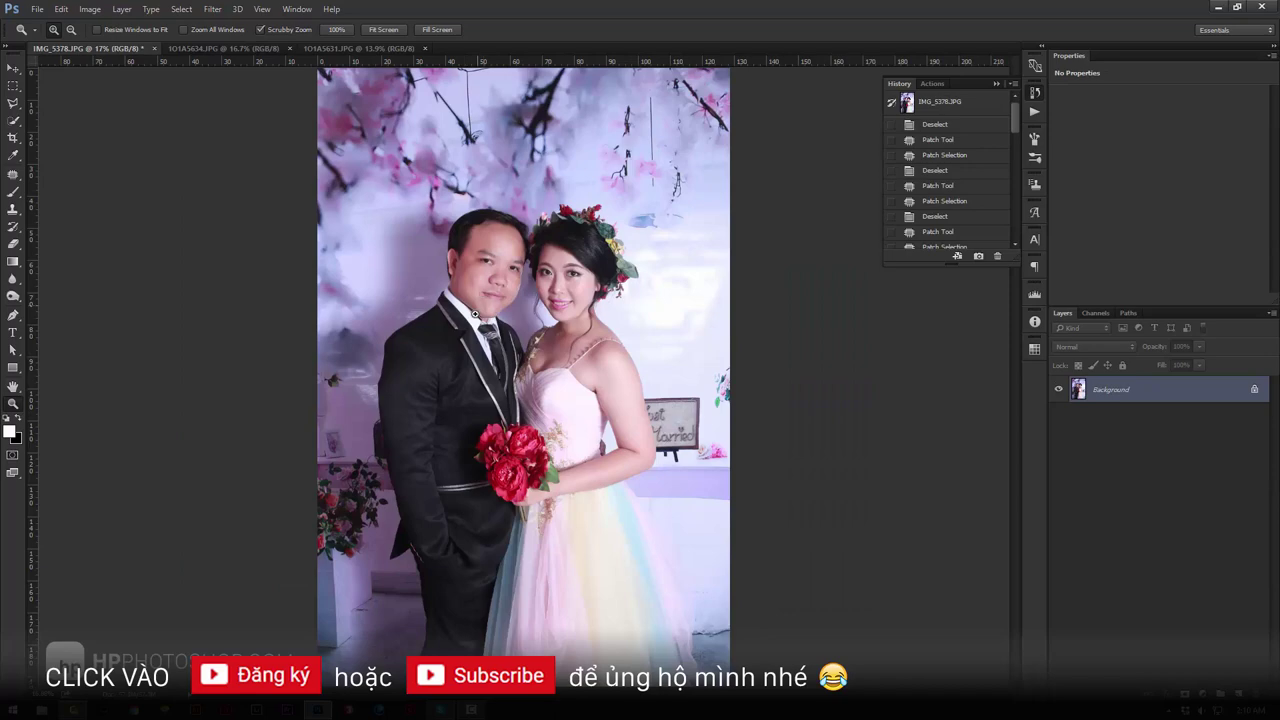
click(222, 48)
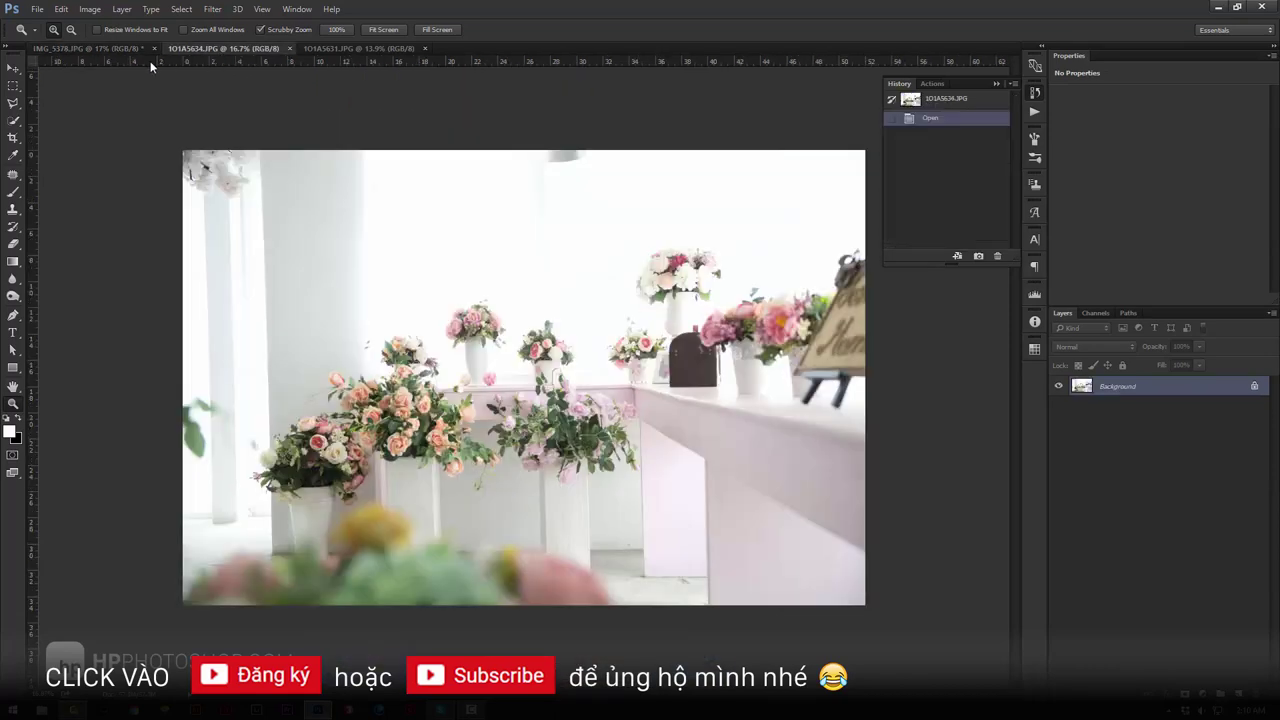
click(97, 48)
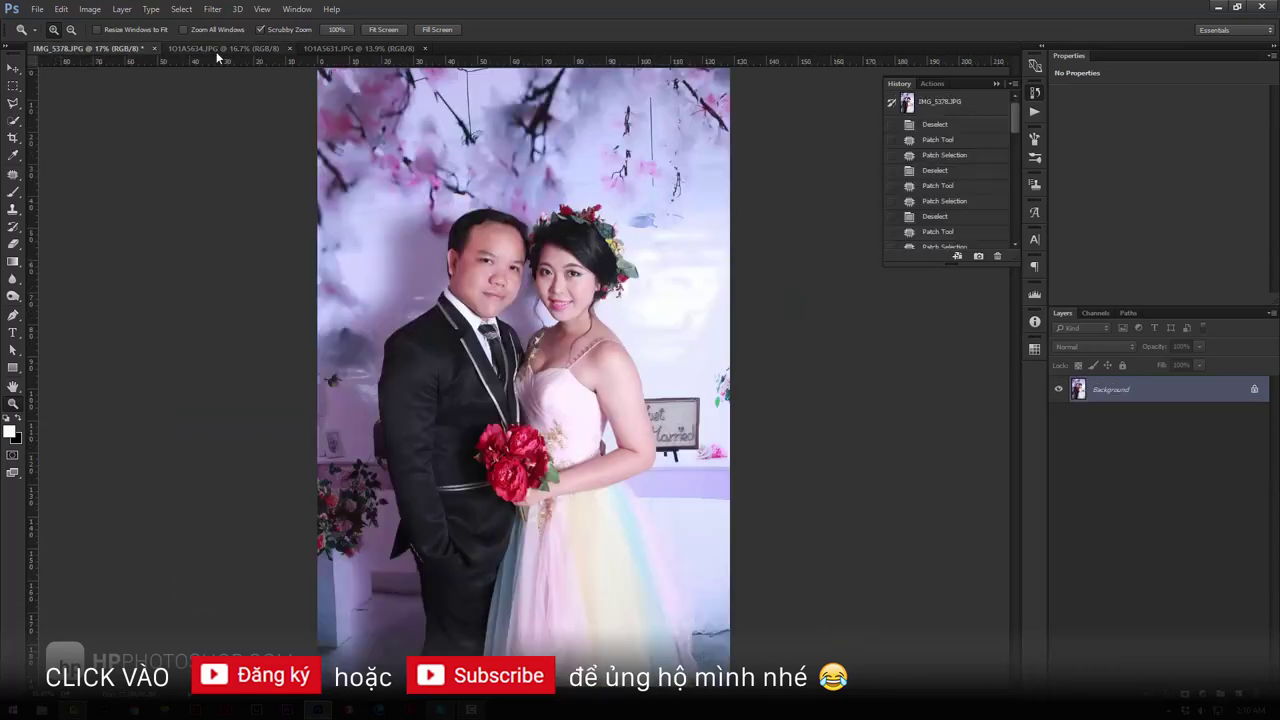
click(227, 49)
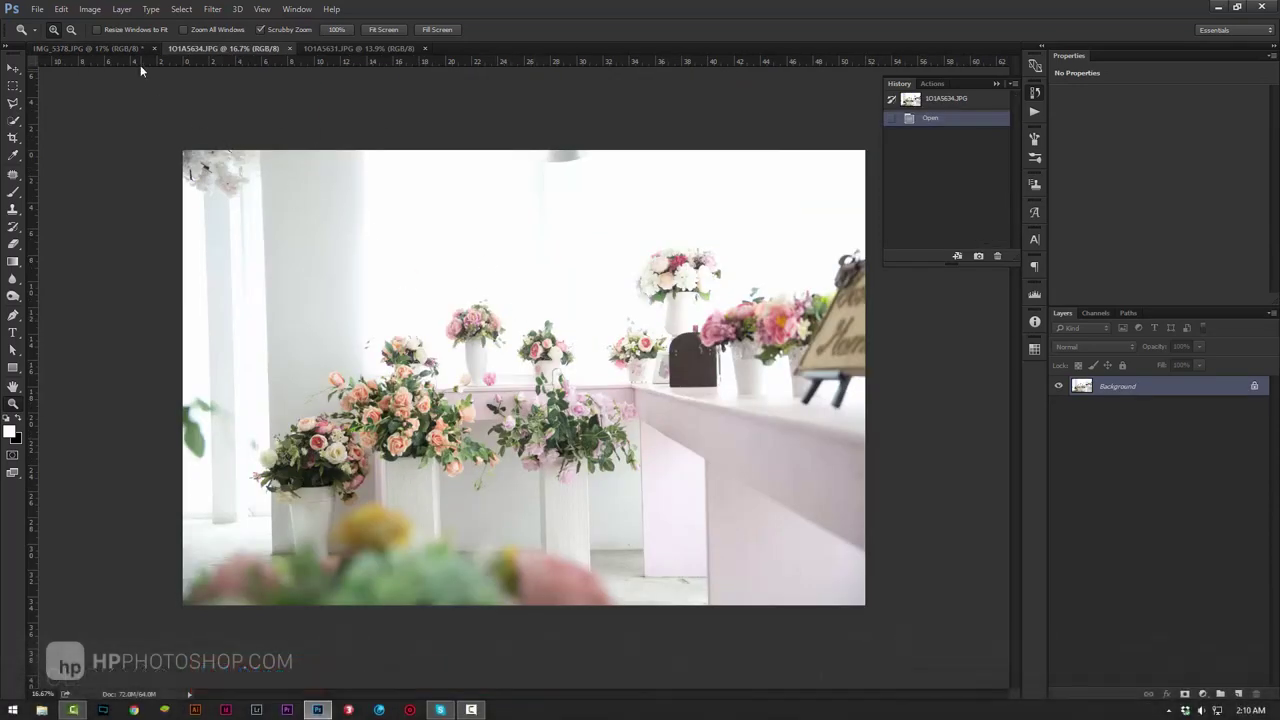
Step: Check the cherry blossom backdrop 1O1A5631 against the others, finishing on 1O1A5634.JPG
click(333, 48)
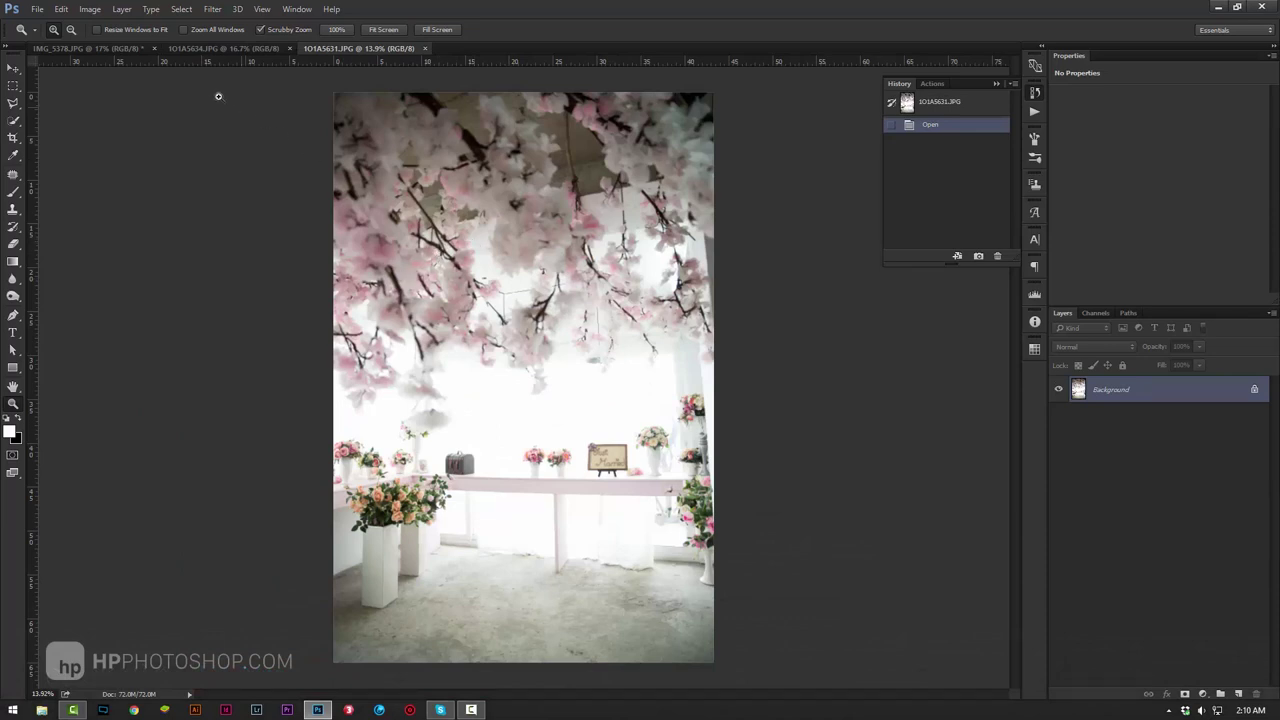
click(228, 46)
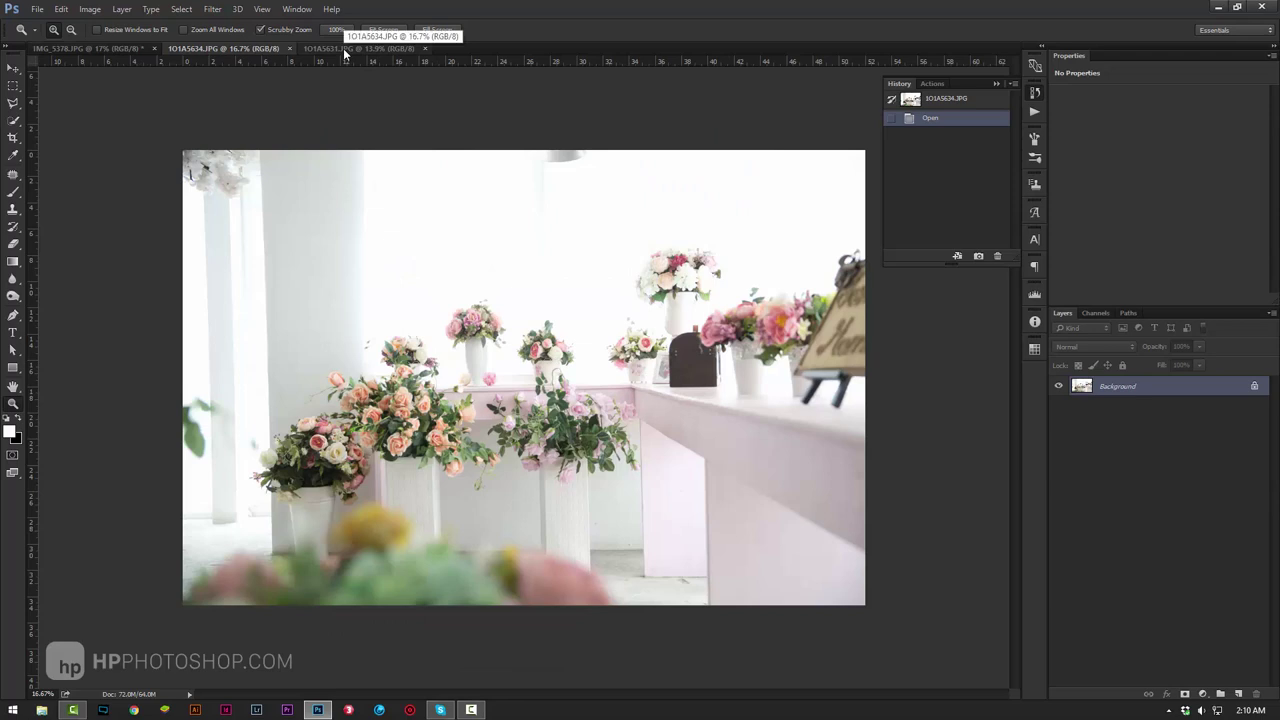
click(345, 47)
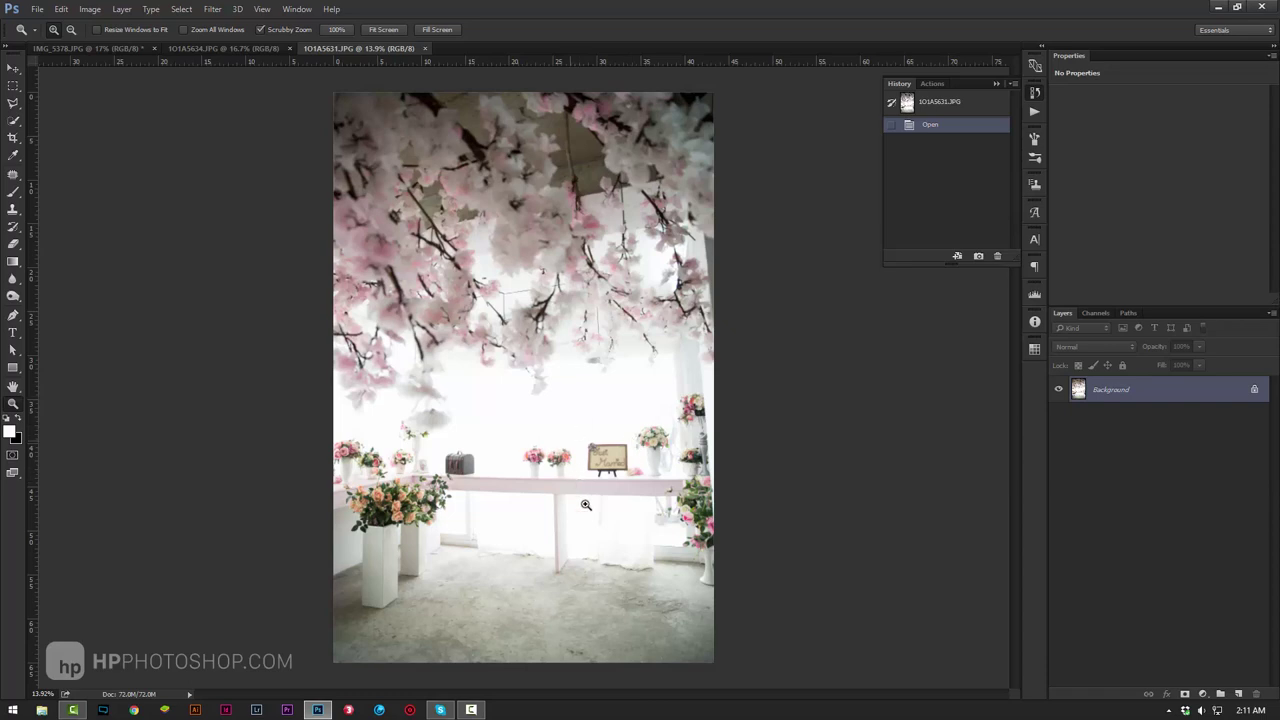
click(108, 49)
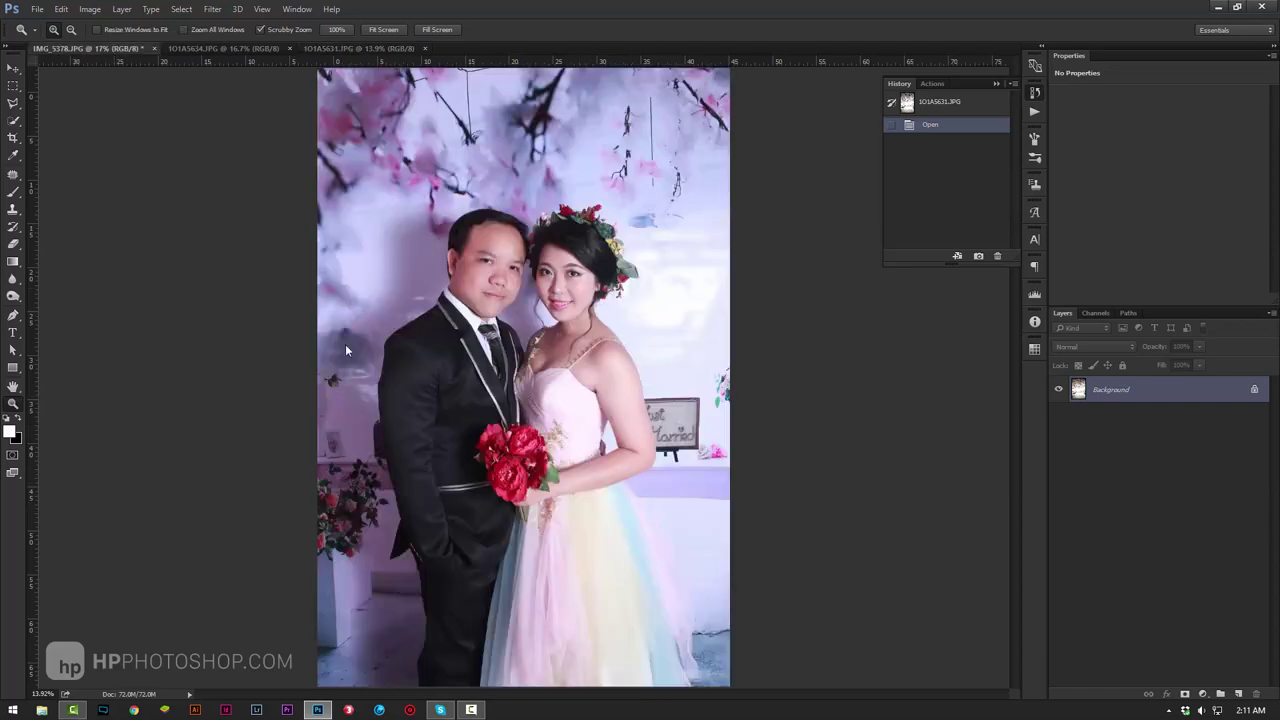
click(350, 49)
click(216, 49)
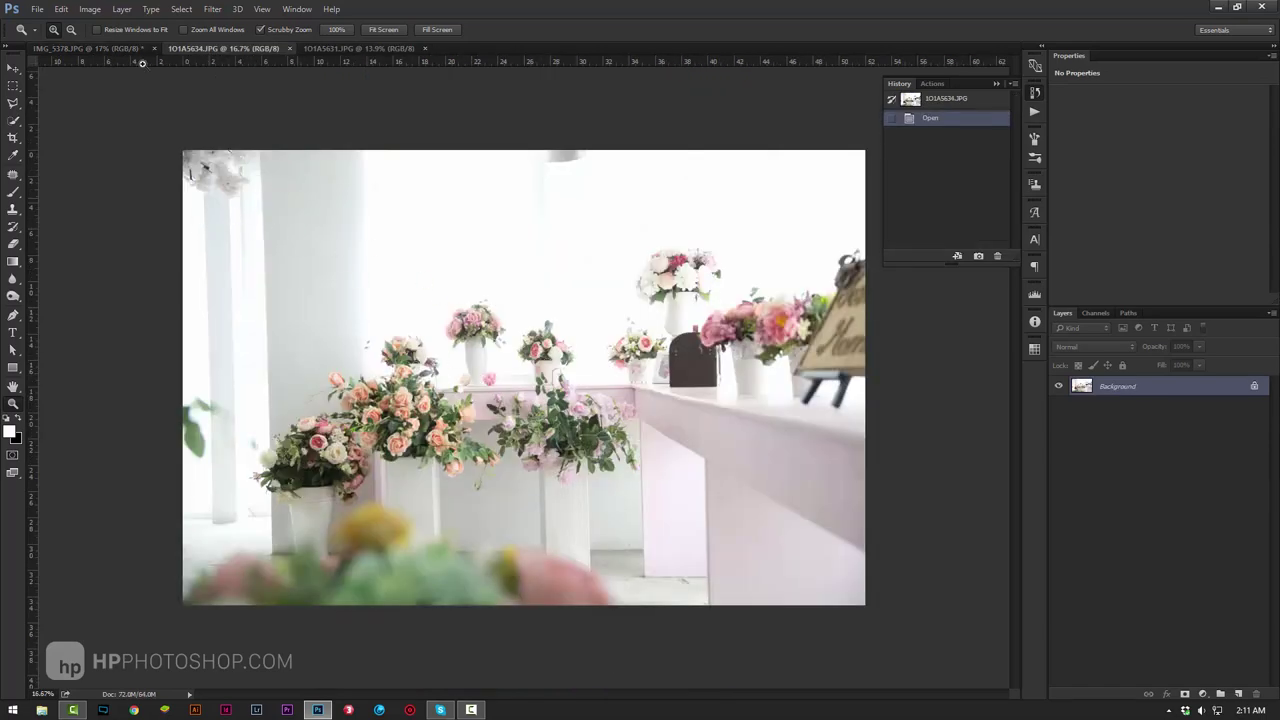
click(94, 47)
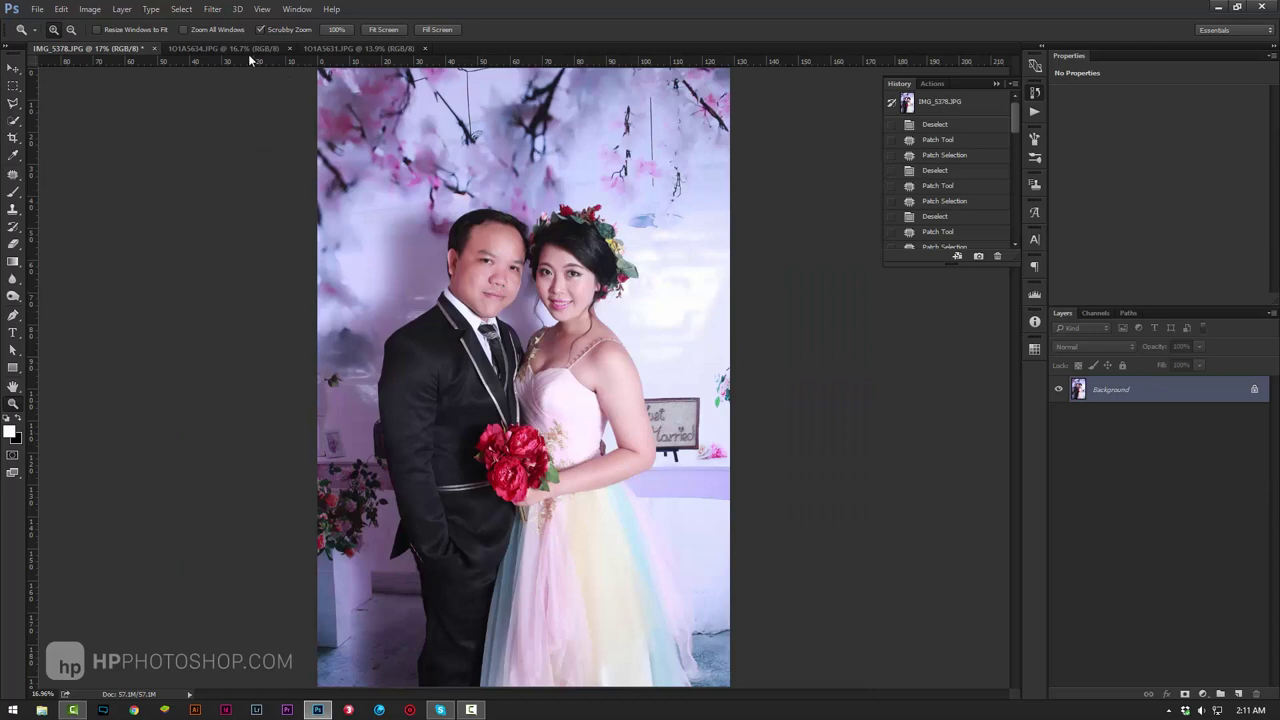
click(228, 48)
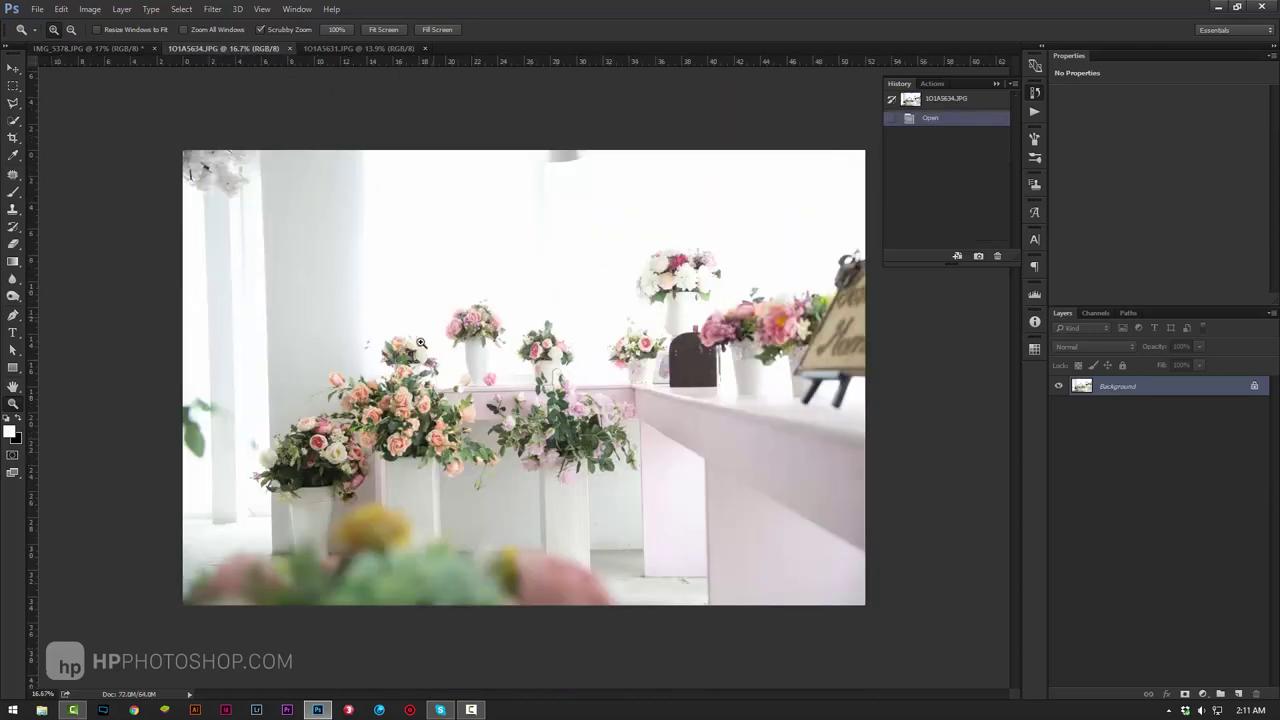
Step: Close the cherry blossom backdrop 1O1A5631.JPG and answer its save prompt
click(121, 46)
click(355, 48)
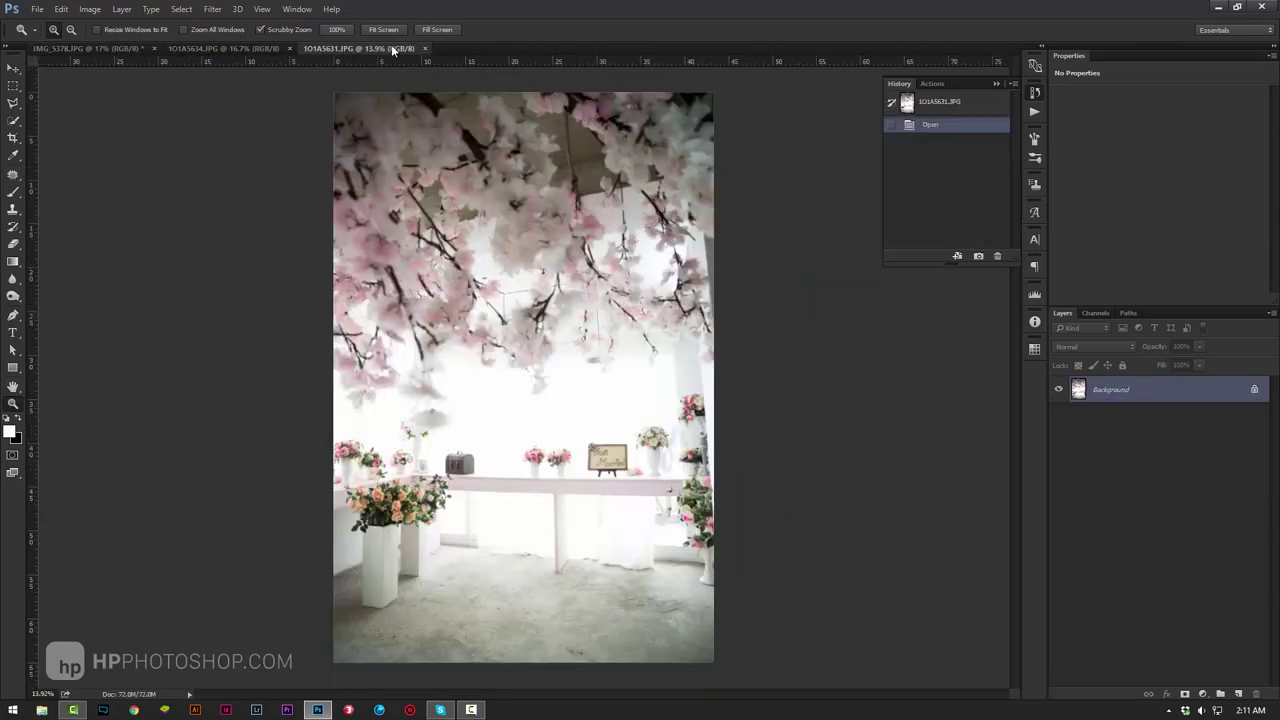
click(426, 48)
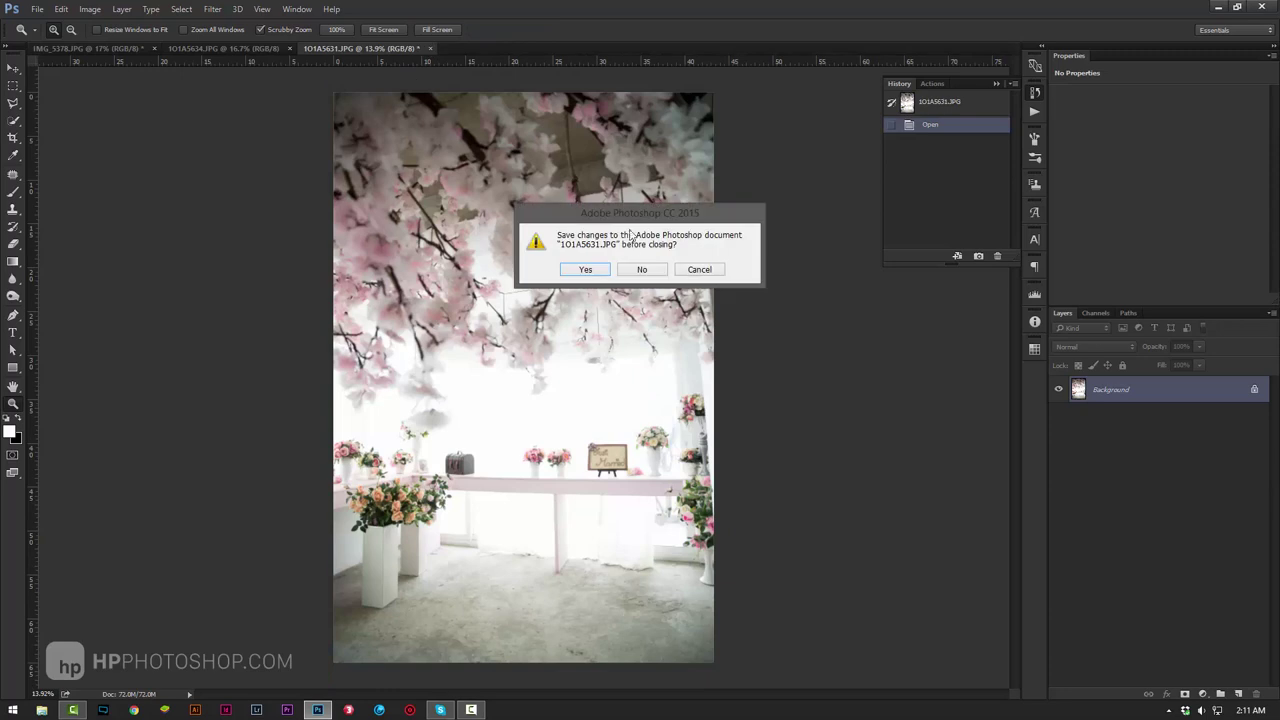
click(643, 272)
Step: Fit the whole IMG_5378 couple photo in view and choose the Quick Selection tool
click(107, 47)
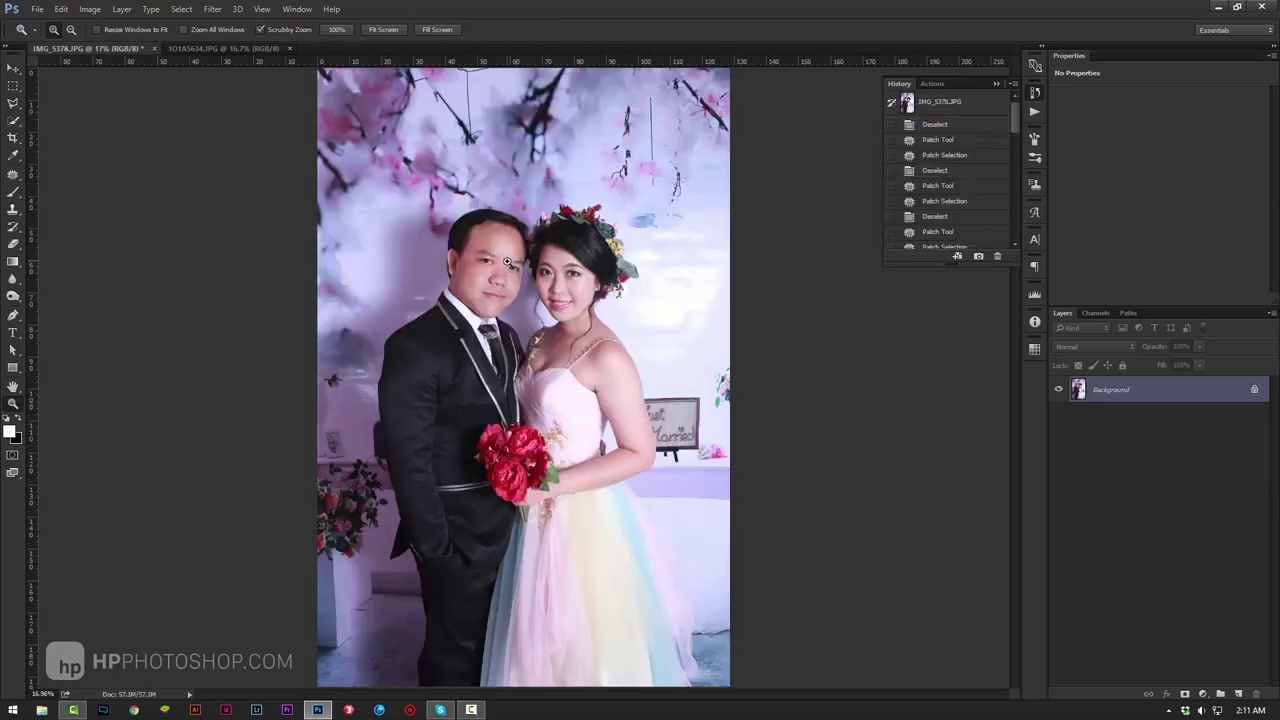
mouse_move(527, 268)
mouse_down()
mouse_move(628, 292)
mouse_move(455, 312)
mouse_move(308, 284)
mouse_up()
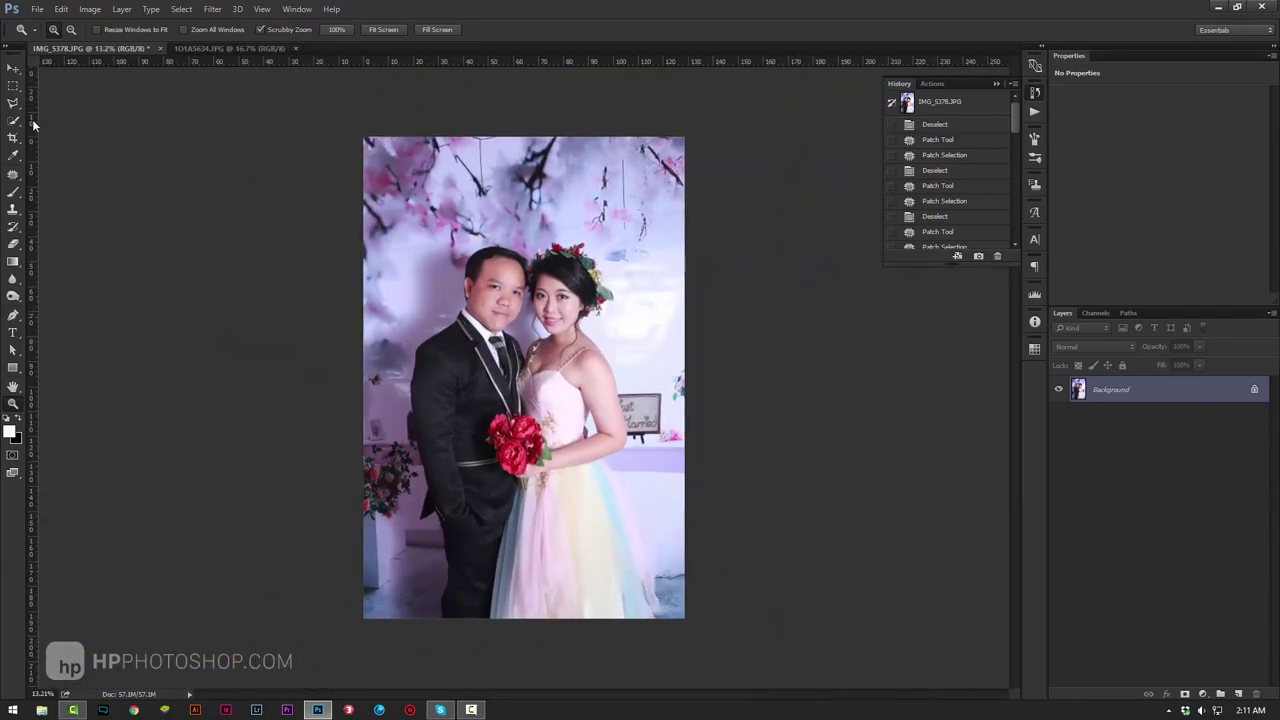
click(13, 120)
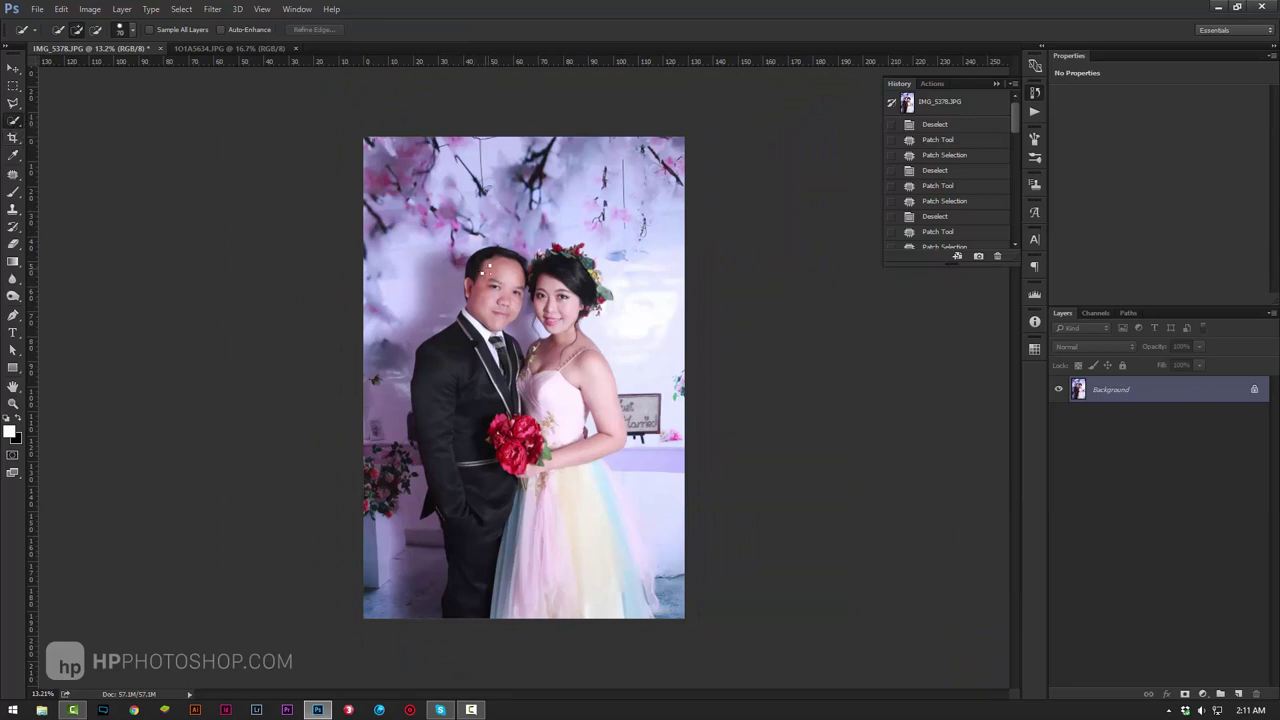
Step: Quick-select the groom's head and suit and the bride's face, bodice and skirt, trimming backdrop beside the dress
drag(494, 288, 478, 512)
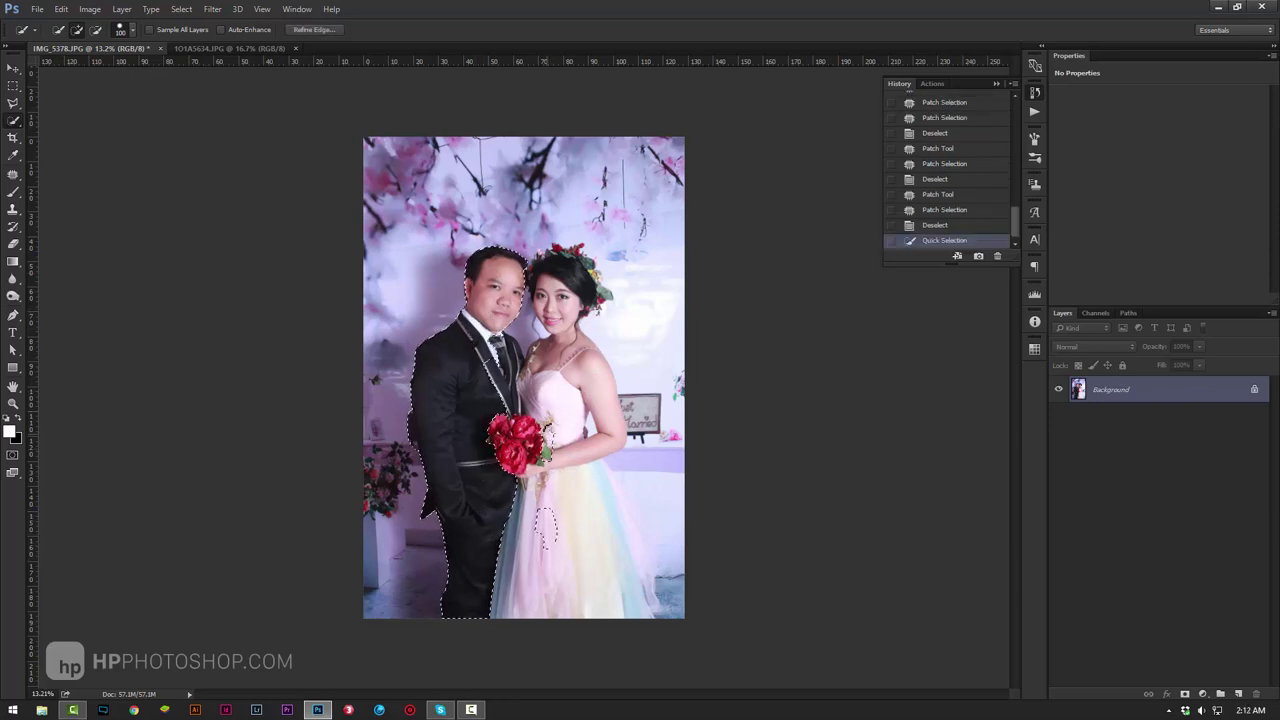
drag(494, 354, 562, 338)
click(550, 298)
click(589, 286)
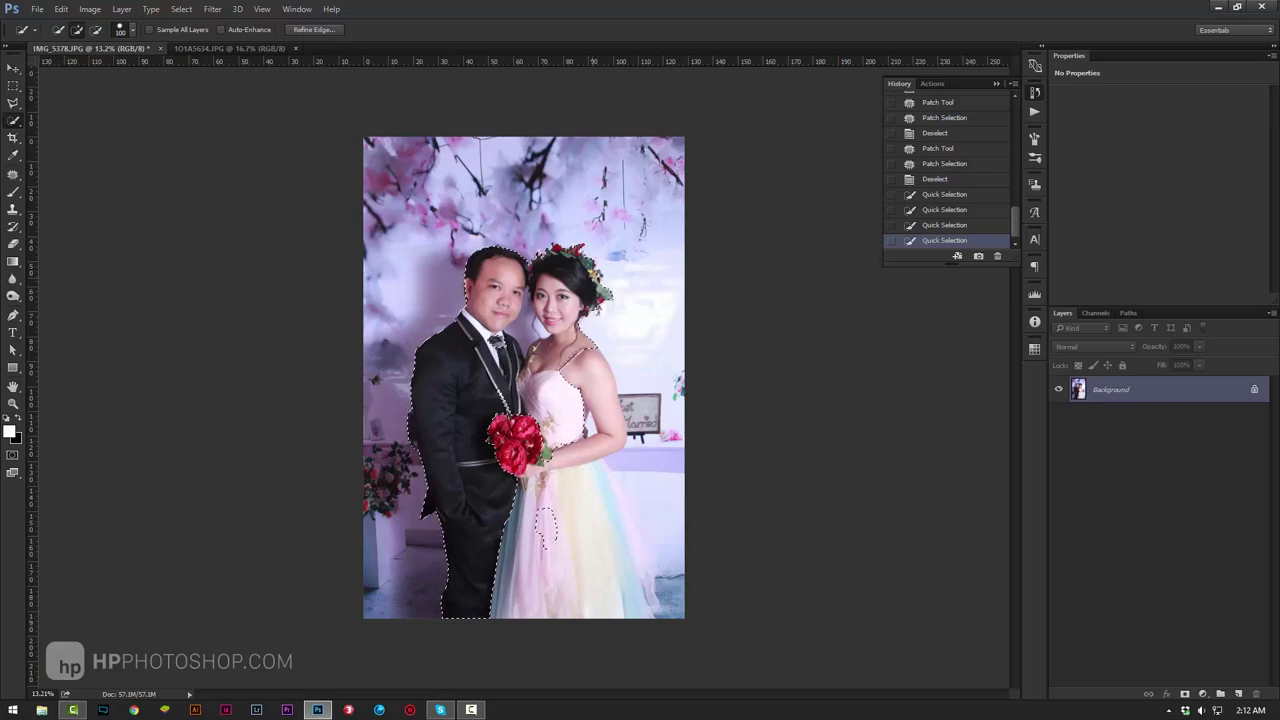
click(545, 527)
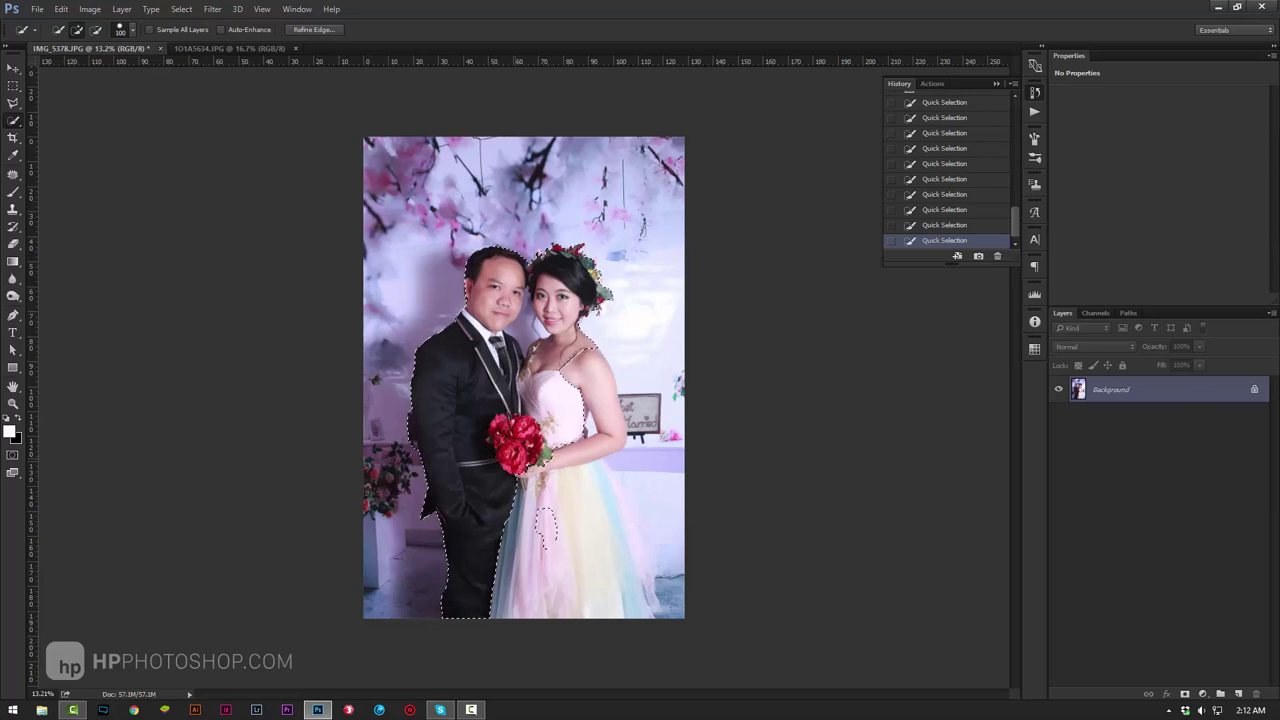
click(550, 535)
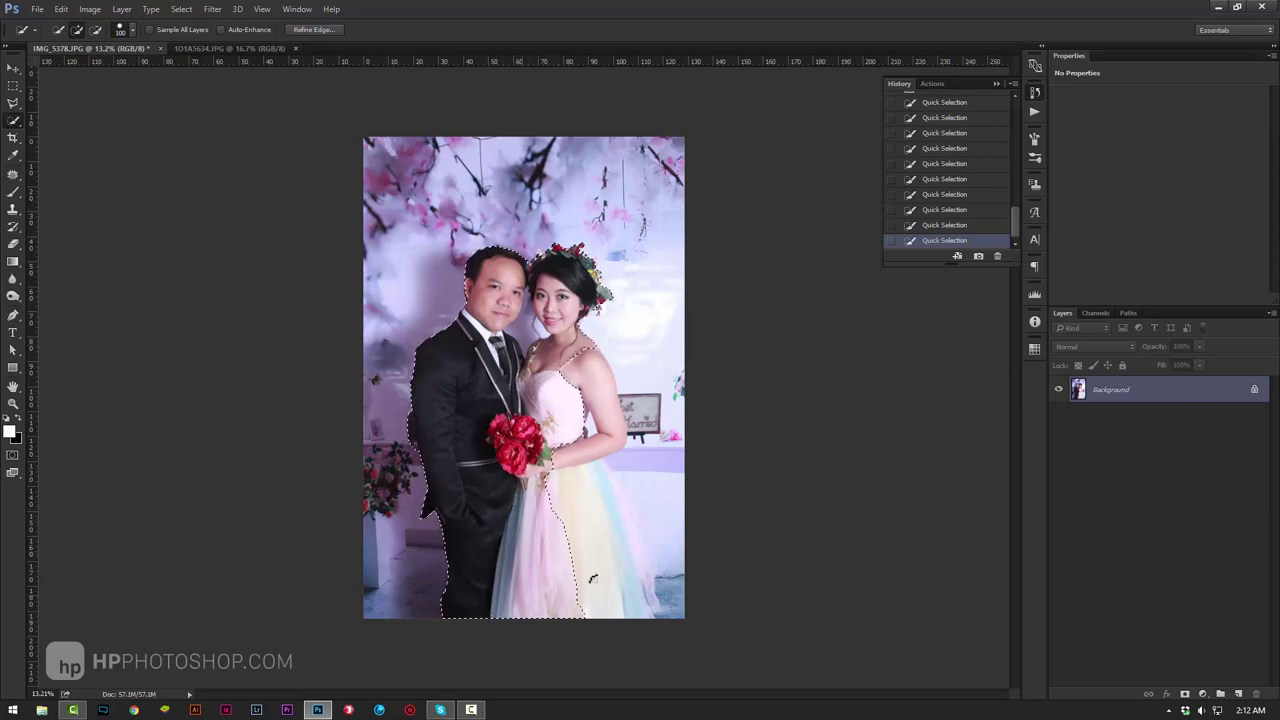
click(591, 546)
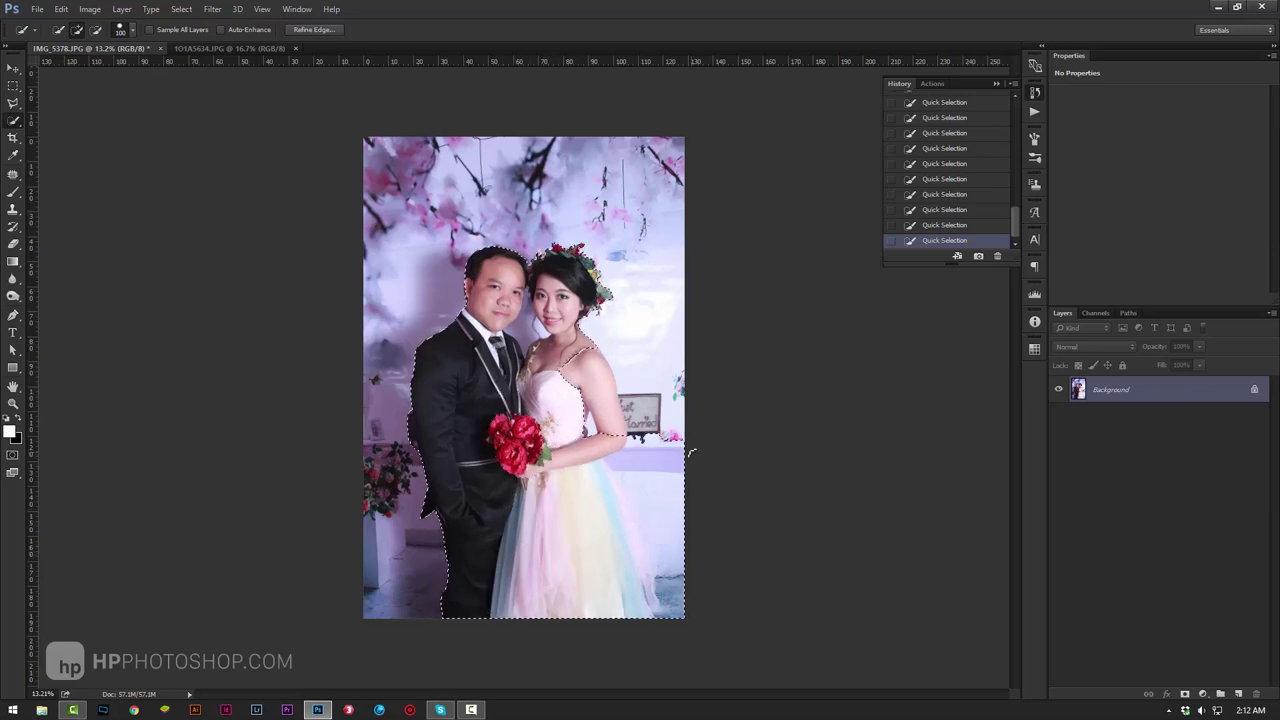
alt+click(665, 513)
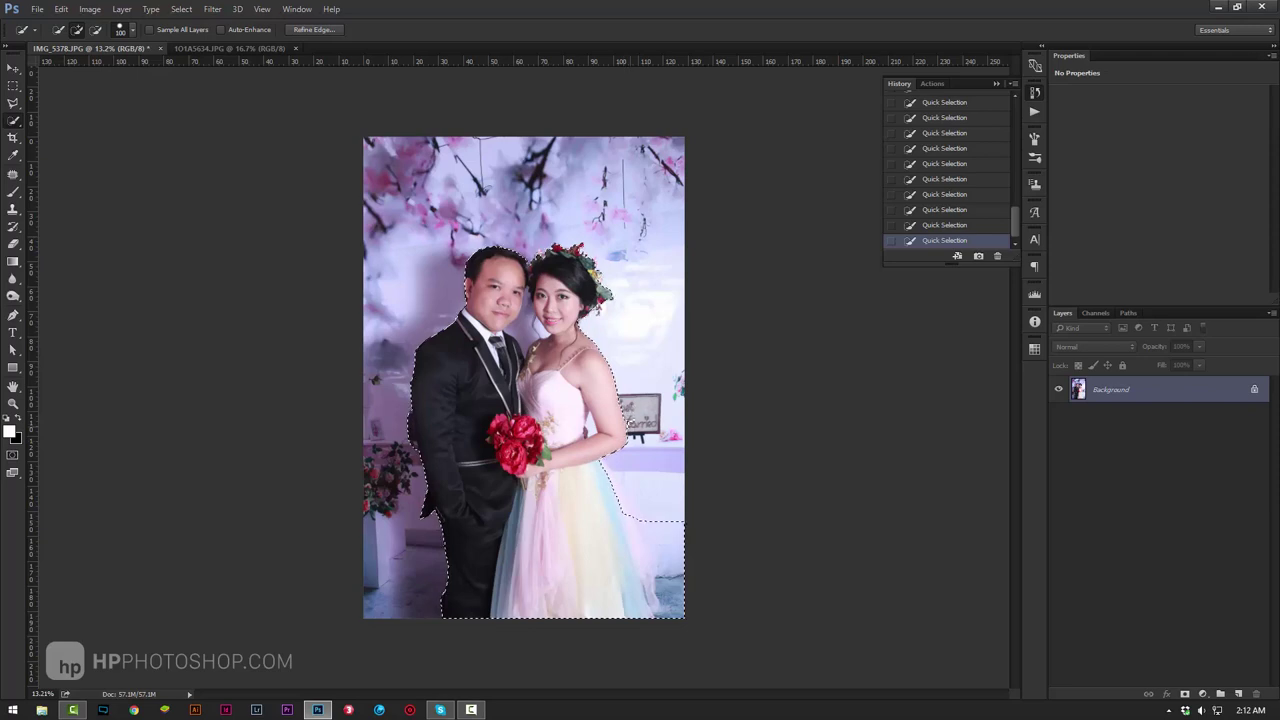
drag(651, 518, 668, 575)
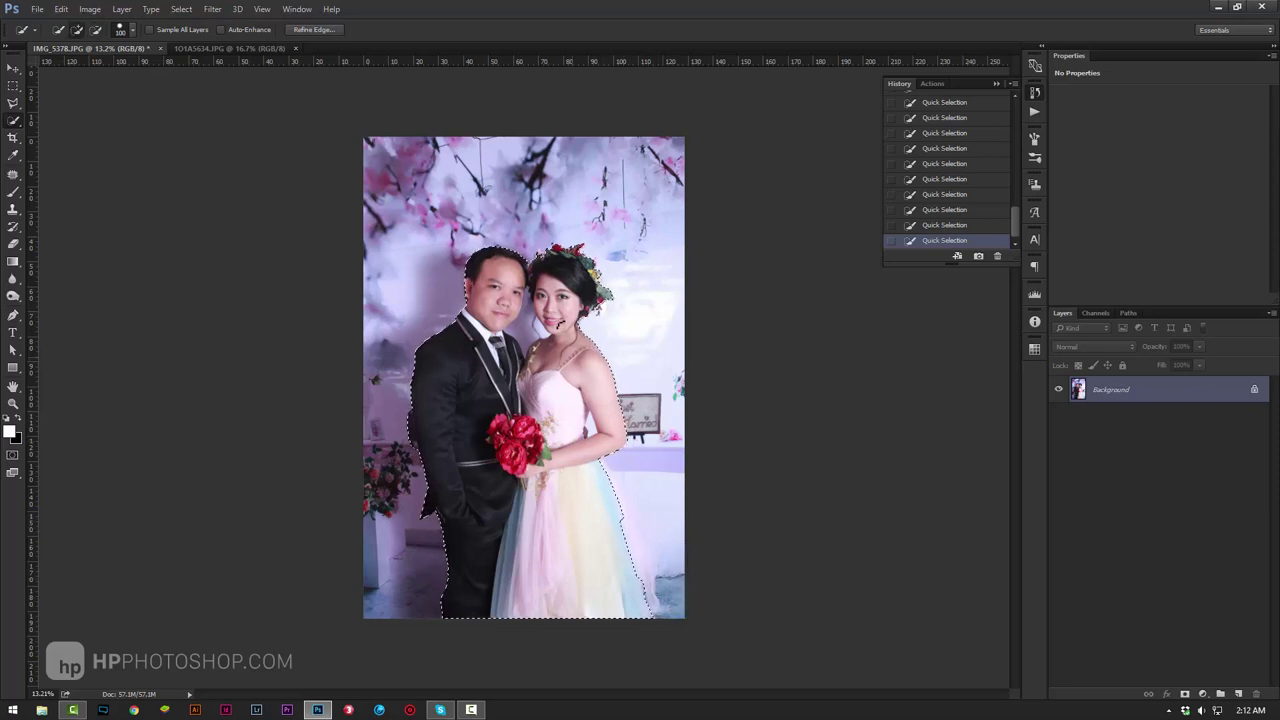
Step: Zoom in on the faces and subtract the backdrop between the groom's cheek and bride's face
key(z)
drag(541, 296, 591, 441)
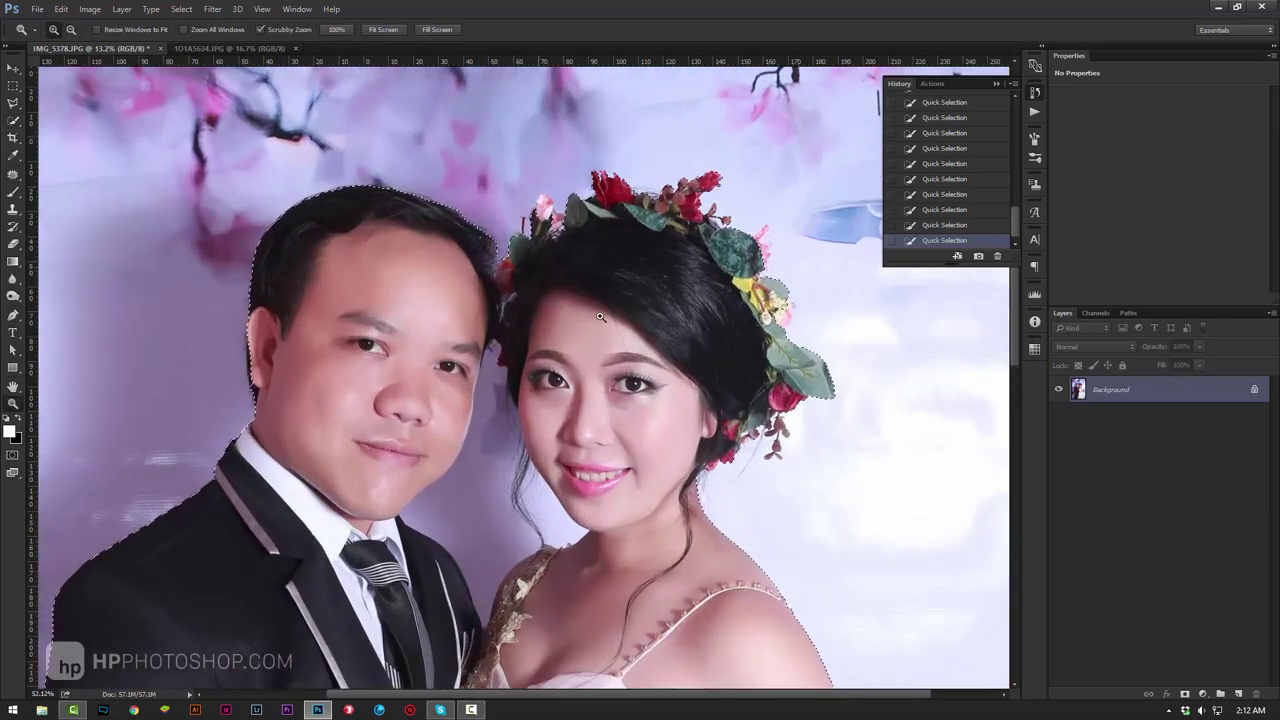
scroll(591, 441, down, 3)
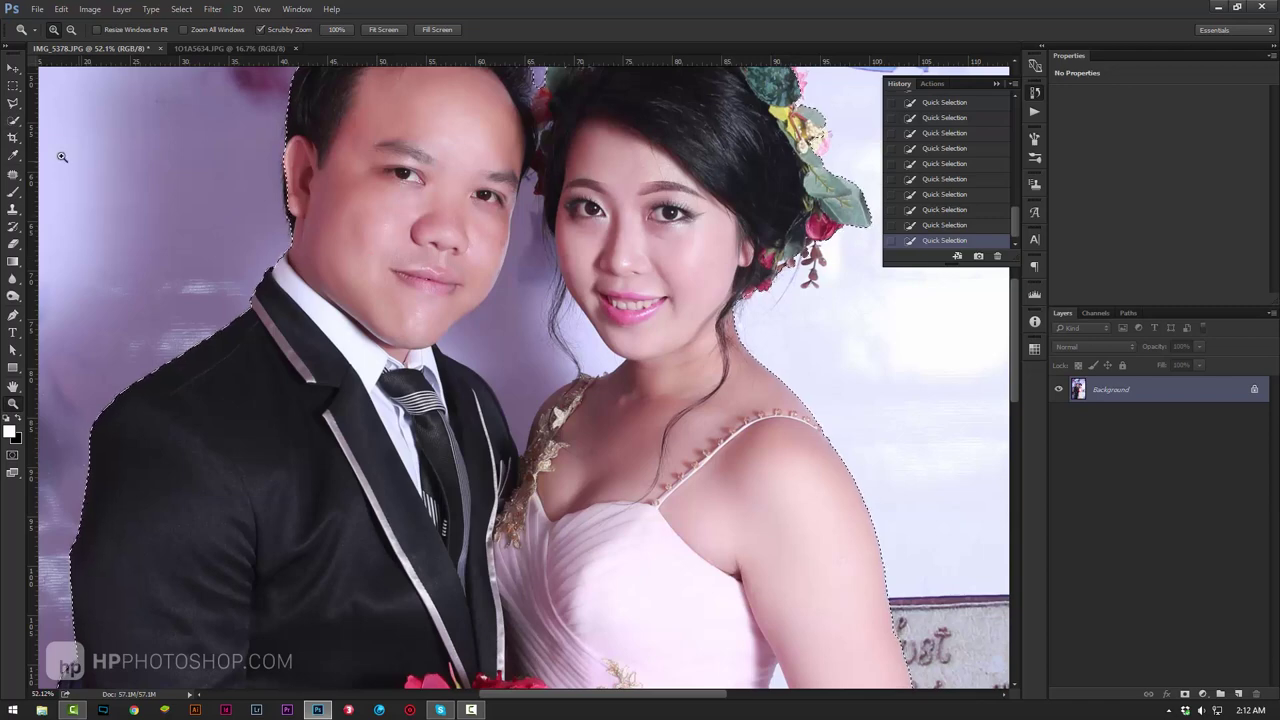
click(14, 122)
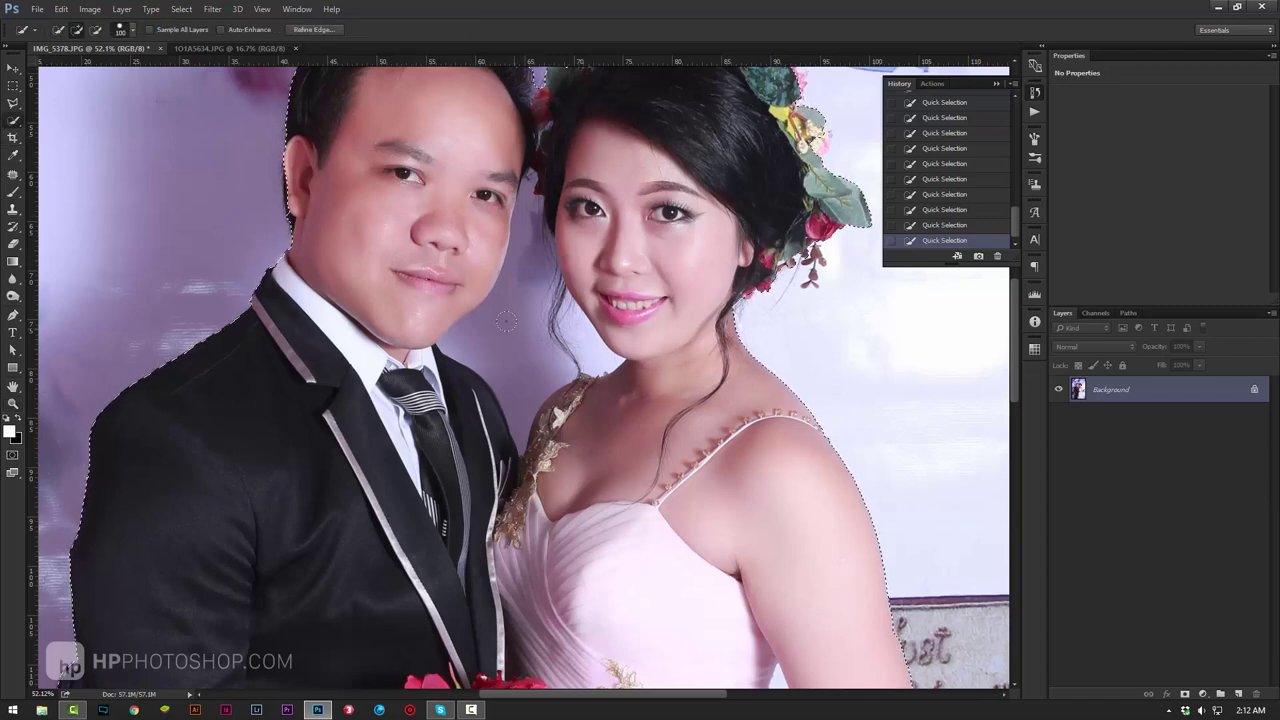
key(bracketleft)
key(bracketleft)
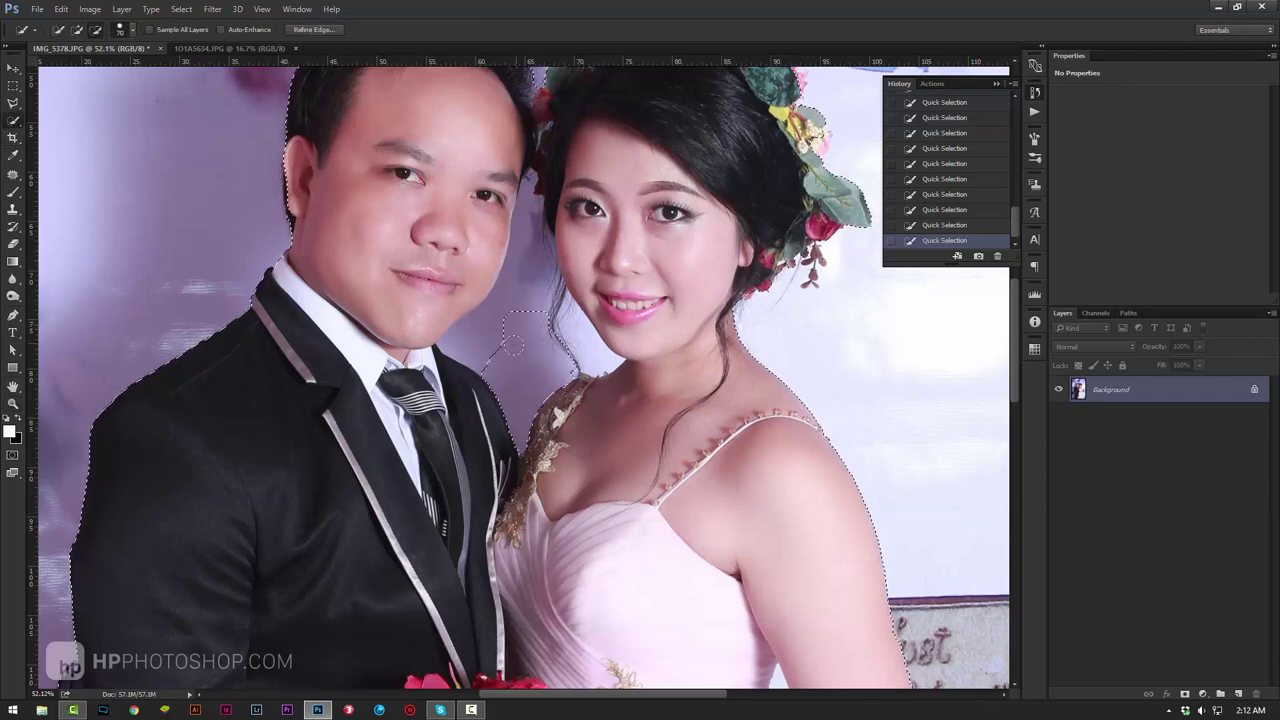
drag(506, 320, 518, 334)
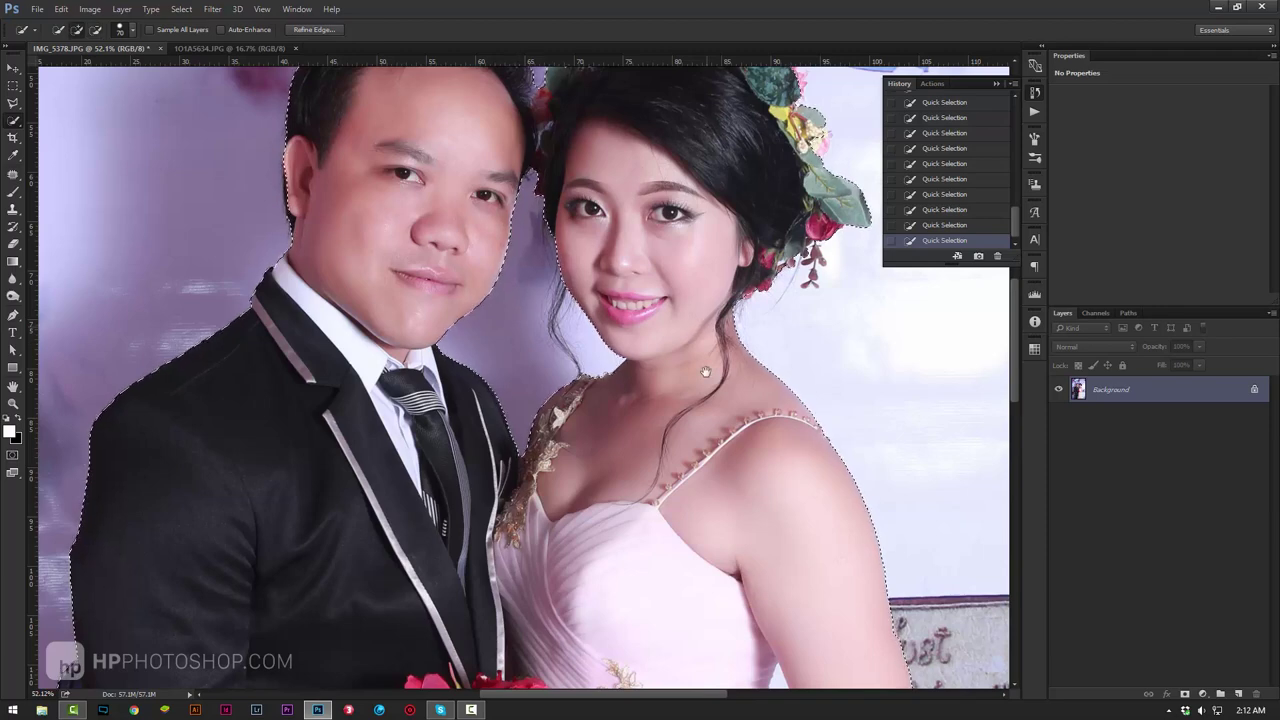
drag(705, 347, 709, 544)
key(ctrl+h)
key(ctrl+r)
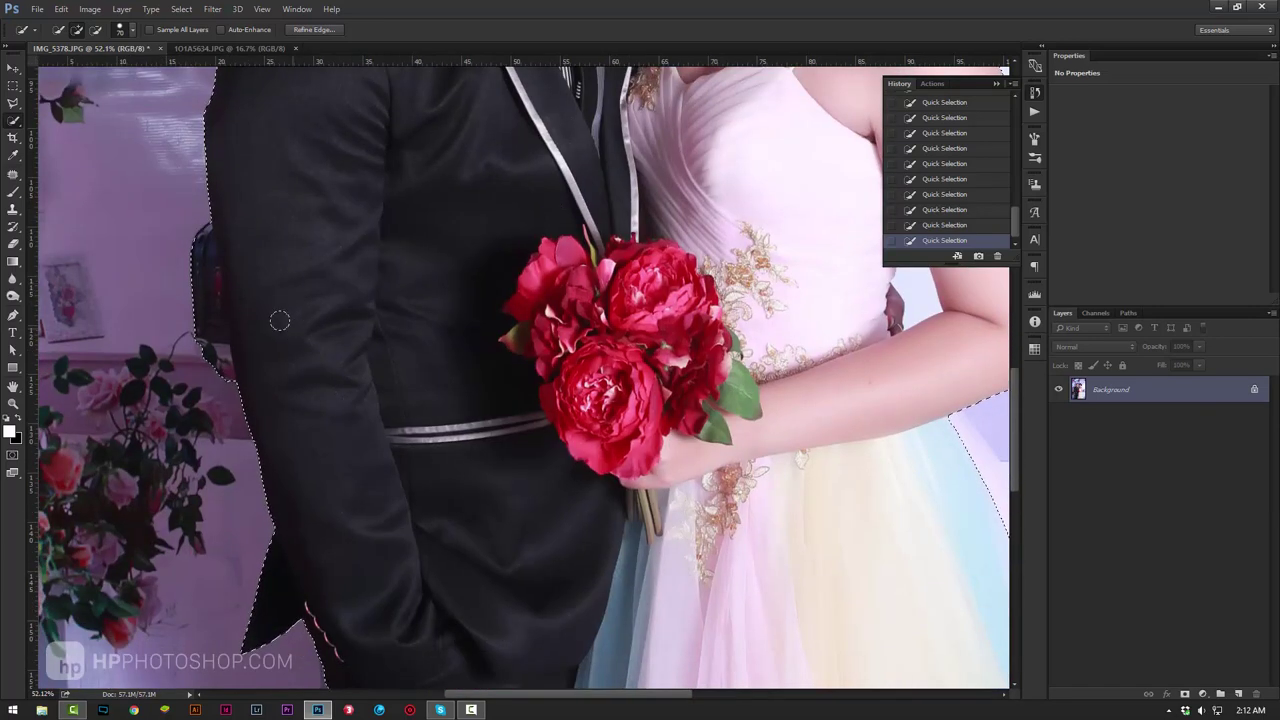
Step: Polygonal-lasso the selection edge along the groom's jacket down to its hem
click(13, 102)
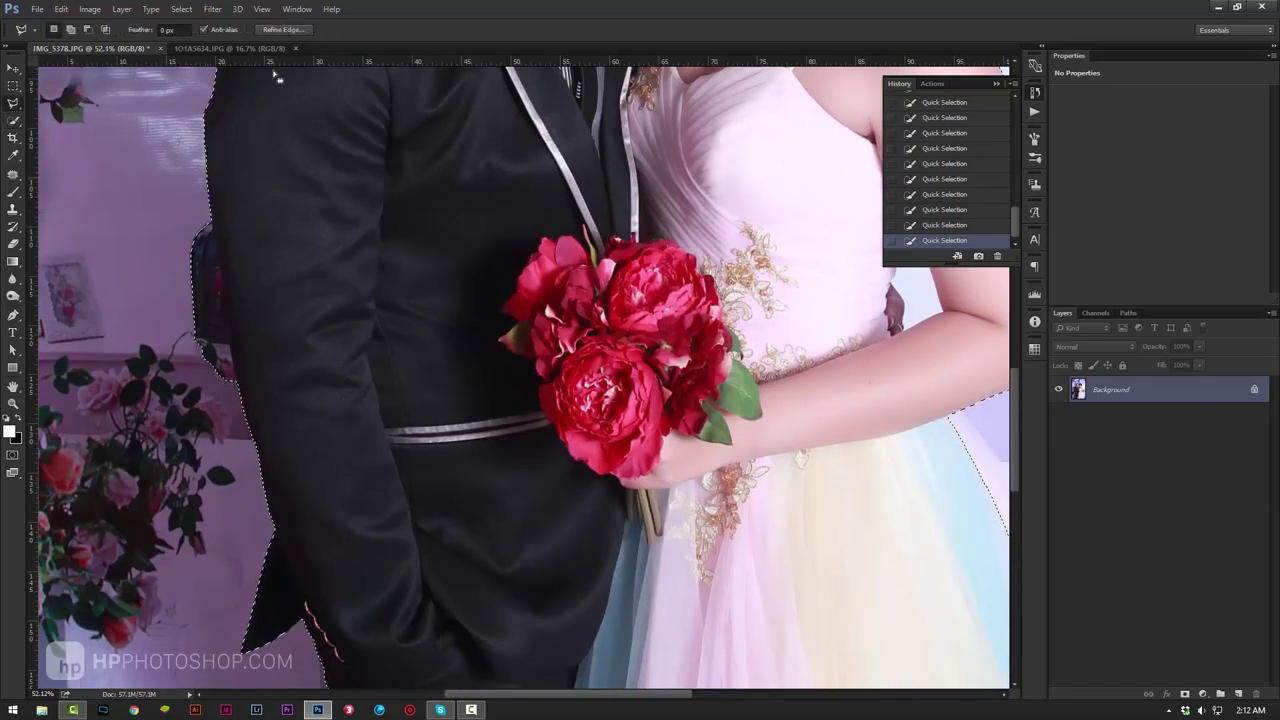
key(shift)
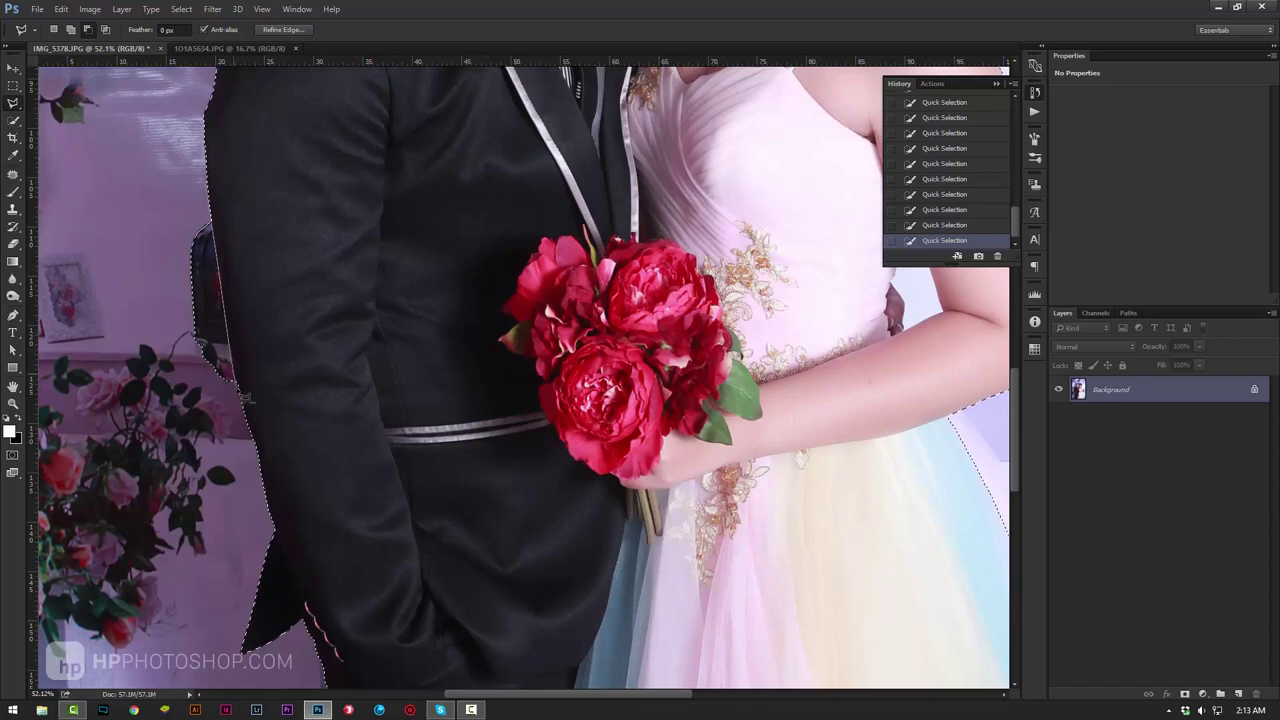
click(147, 364)
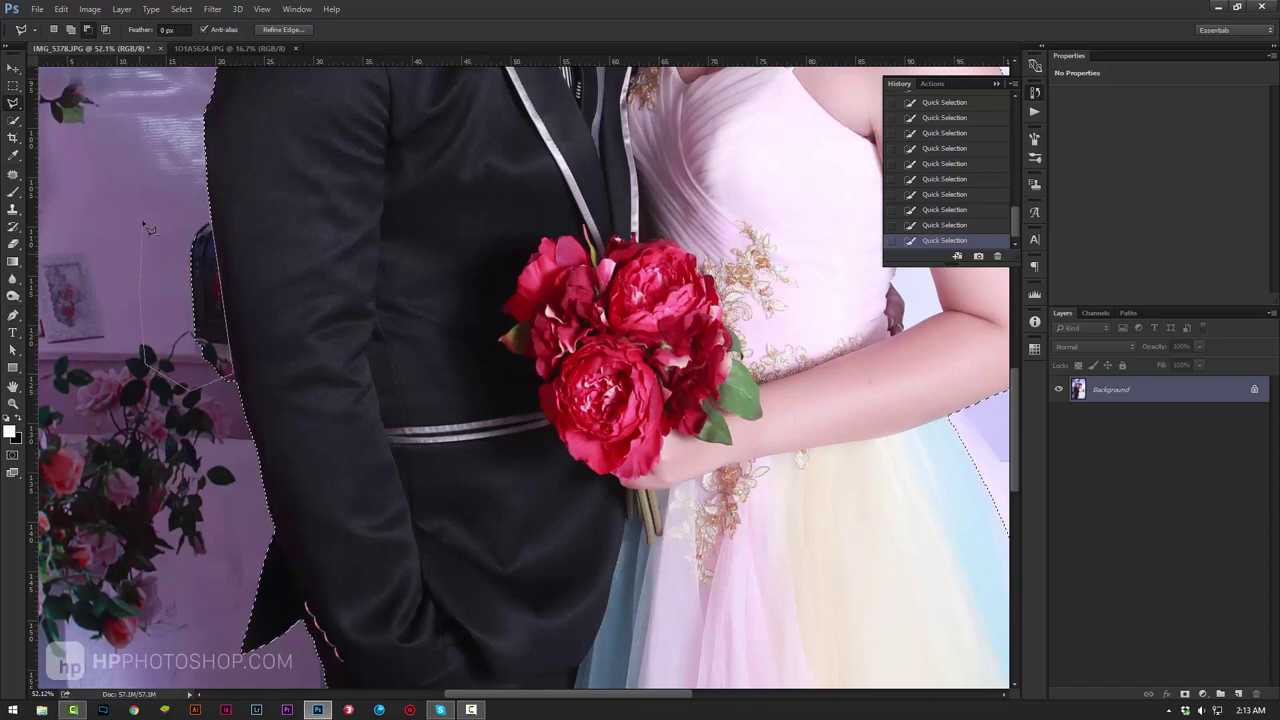
double_click(155, 216)
double_click(208, 360)
mouse_move(491, 528)
mouse_down()
mouse_move(452, 244)
mouse_move(468, 332)
mouse_up()
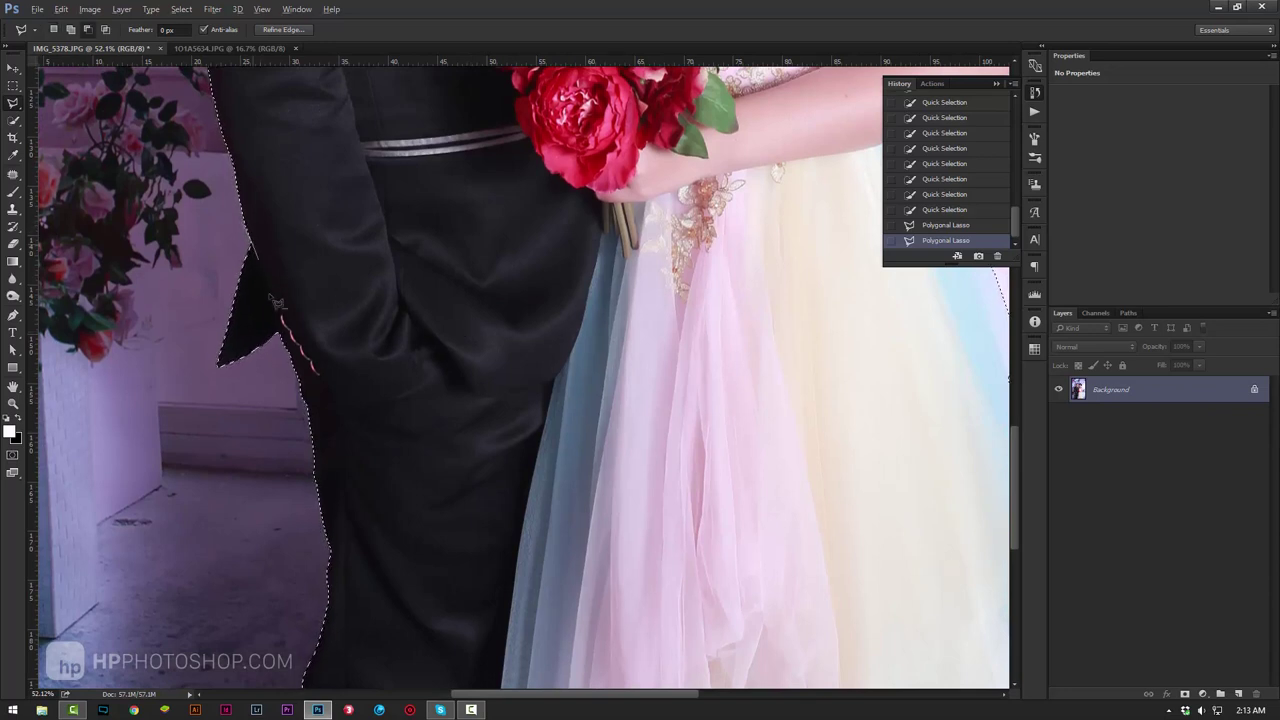
click(252, 246)
double_click(185, 390)
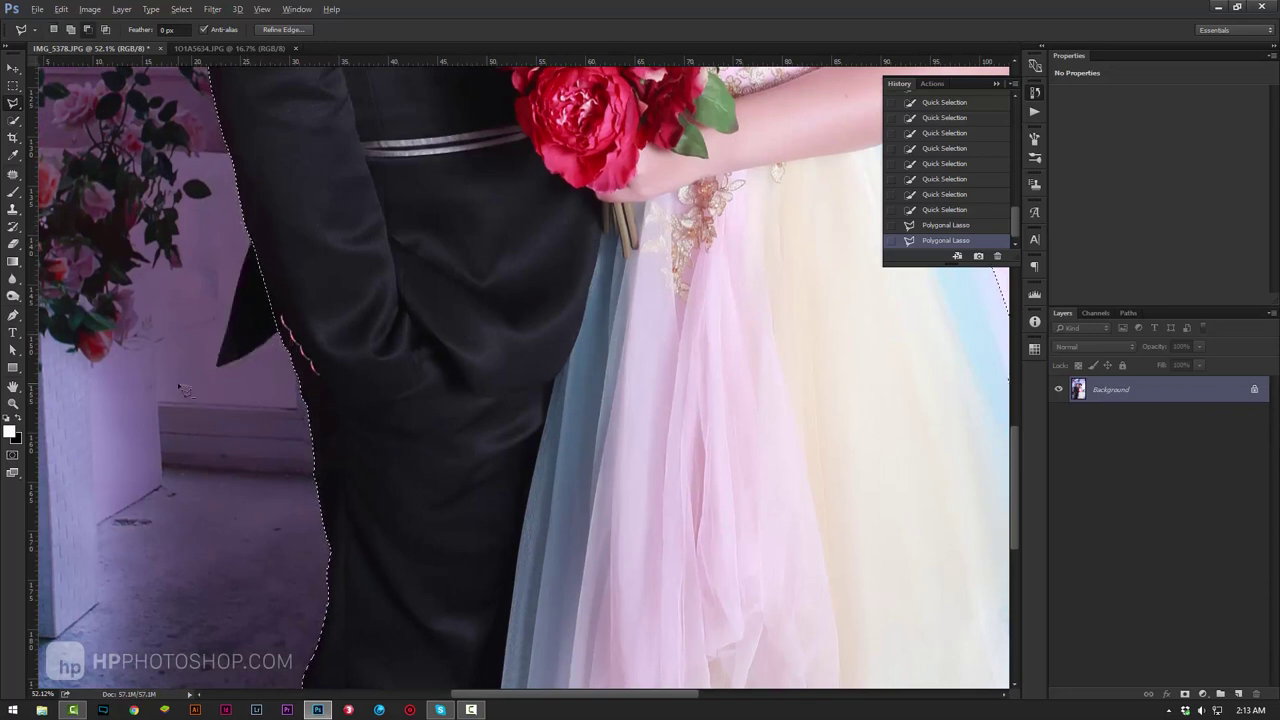
Step: Lasso-tighten the selection along the bride's arm and around her elbow
drag(491, 537, 437, 452)
scroll(437, 452, up, 5)
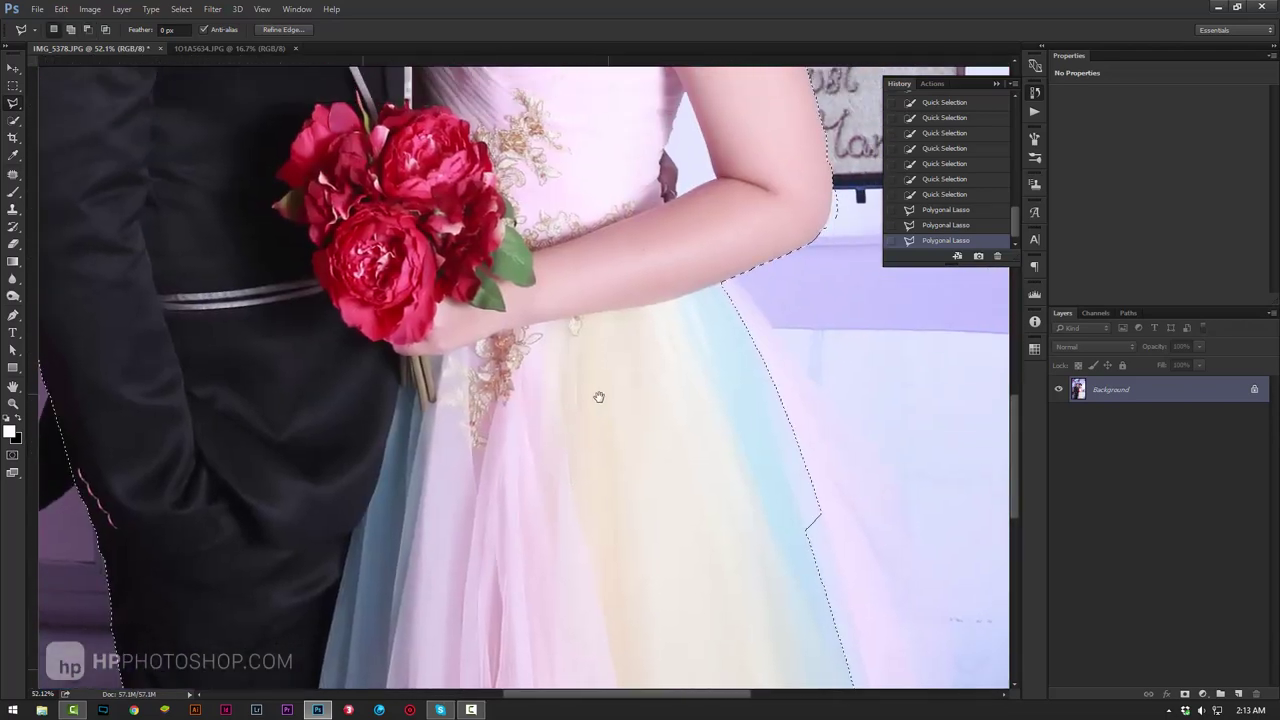
scroll(597, 394, up, 5)
mouse_move(569, 360)
mouse_down()
mouse_move(577, 431)
mouse_move(499, 231)
mouse_up()
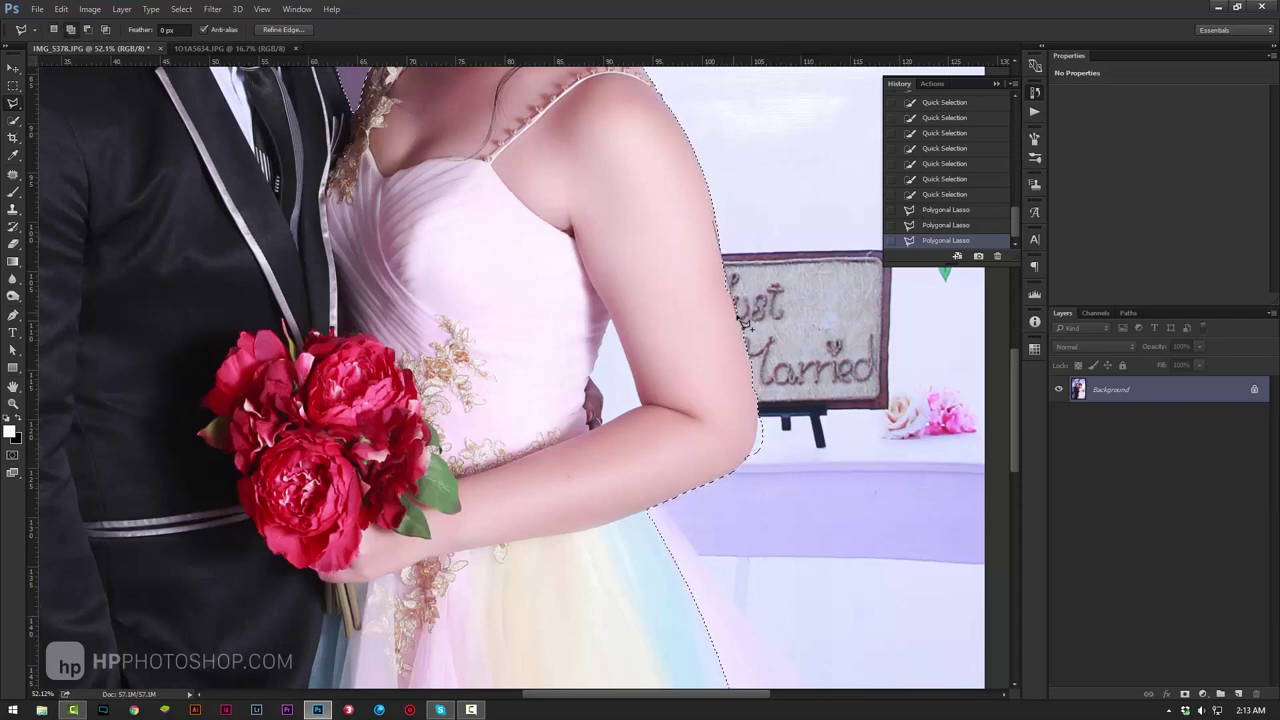
double_click(700, 321)
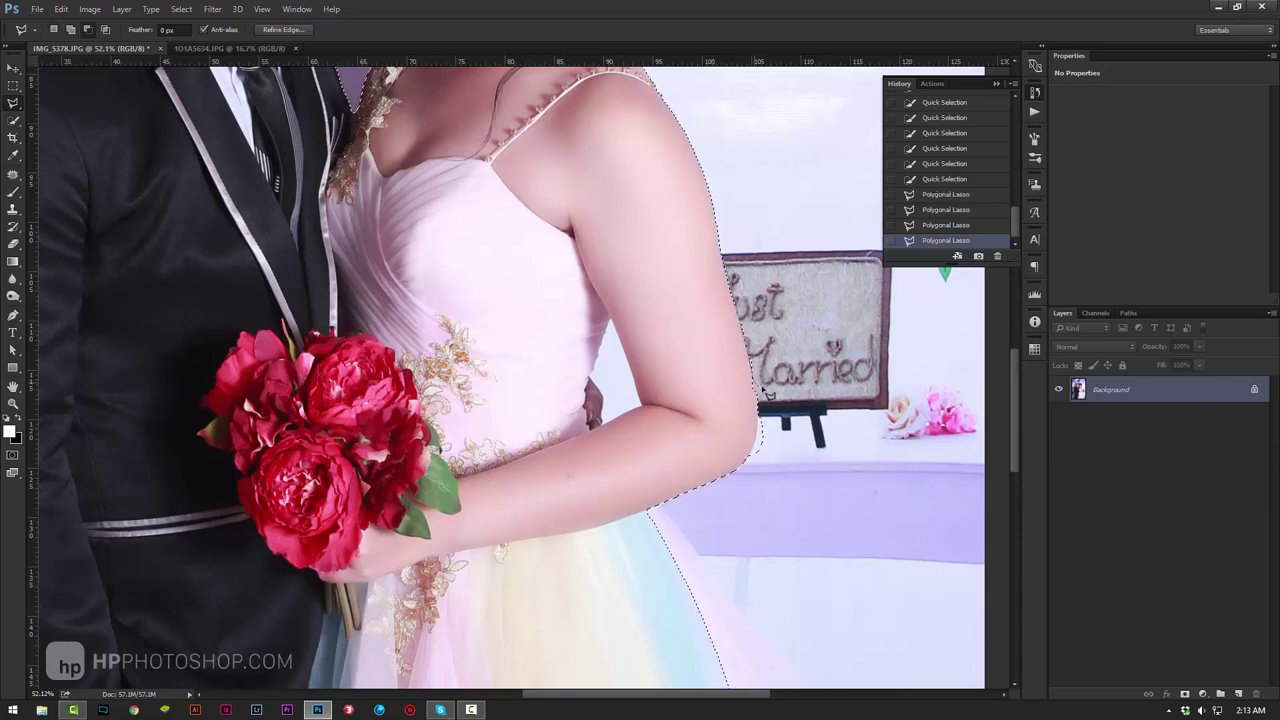
double_click(756, 362)
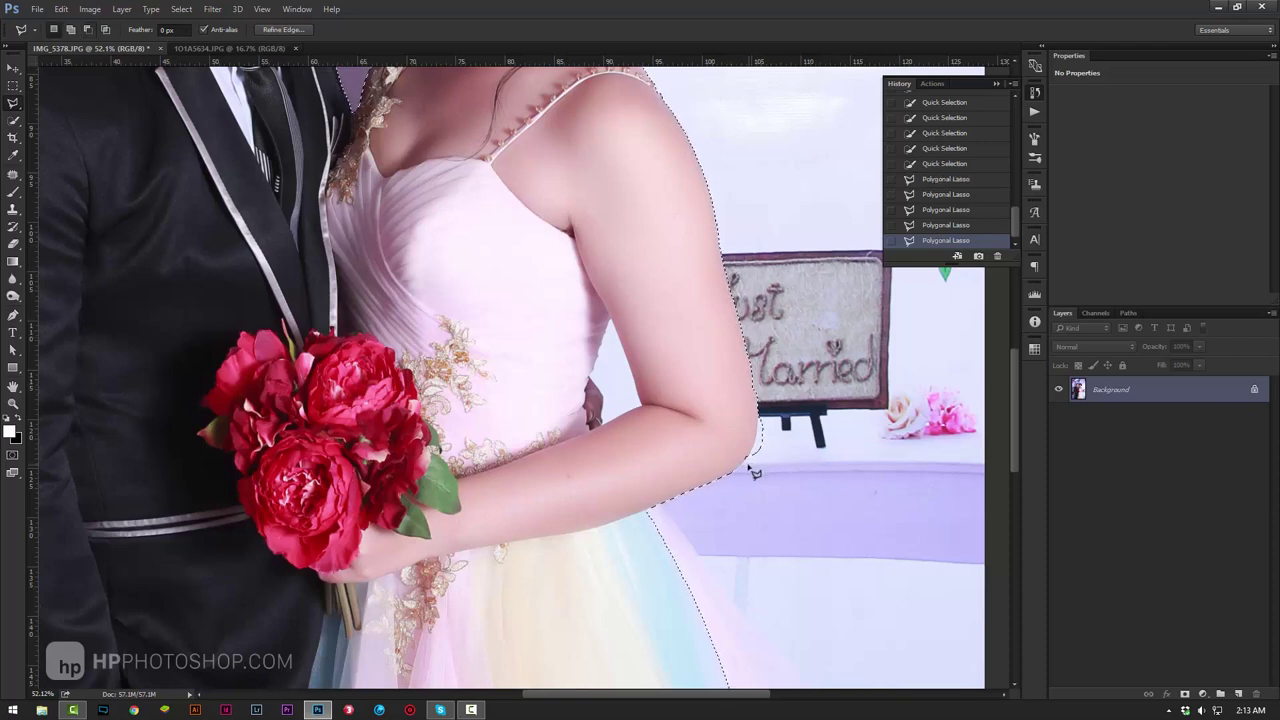
key(shift)
double_click(755, 455)
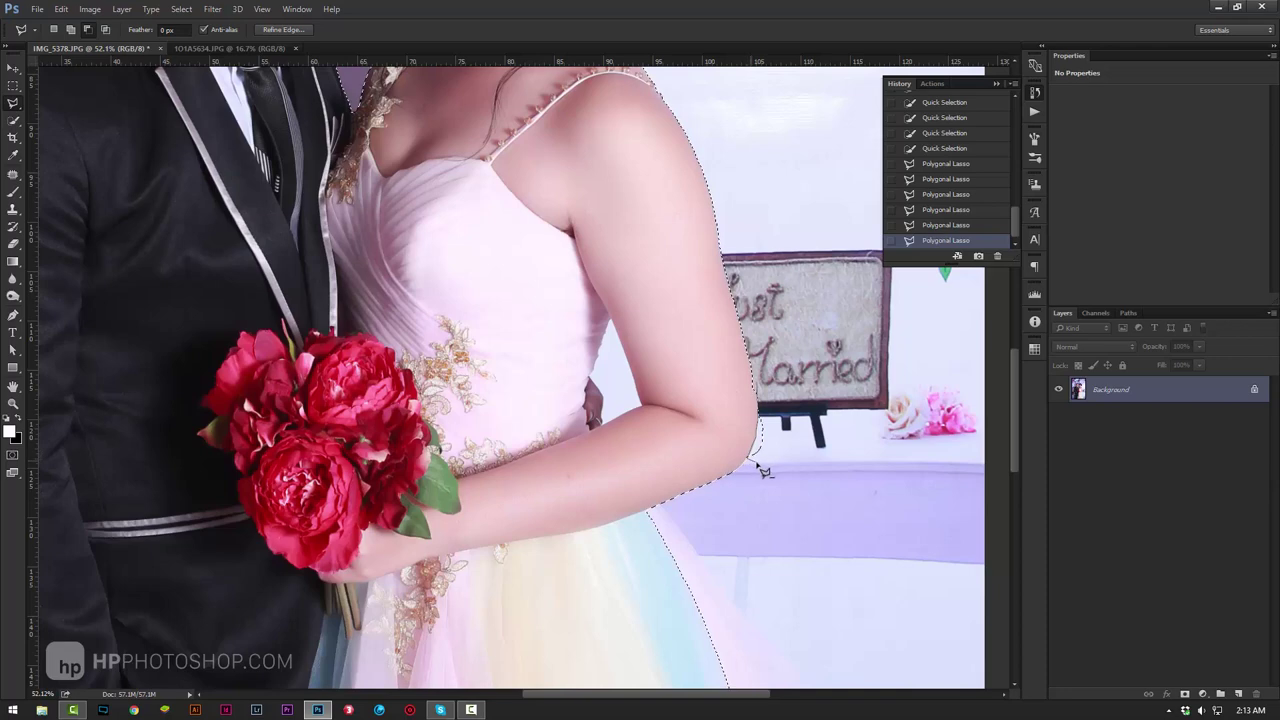
double_click(788, 455)
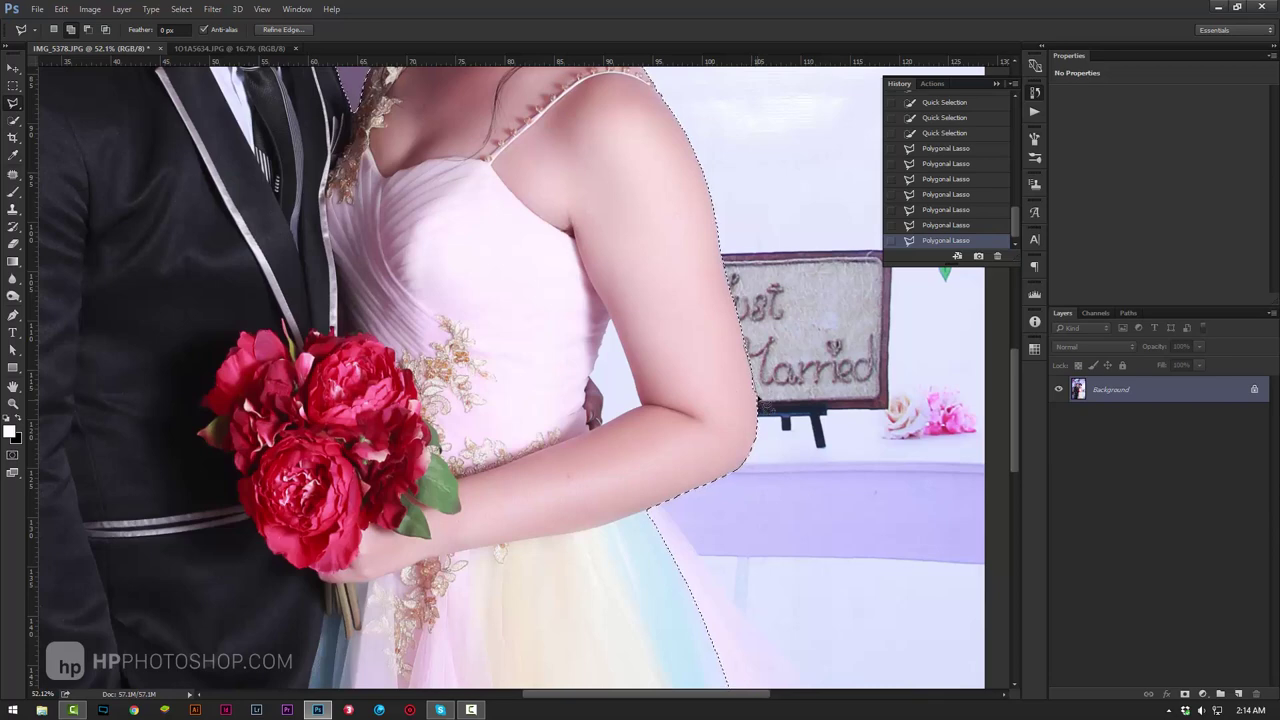
double_click(752, 405)
Step: Pan over the faces, bodies, bouquet and dress to review the selection edges
drag(698, 401, 746, 534)
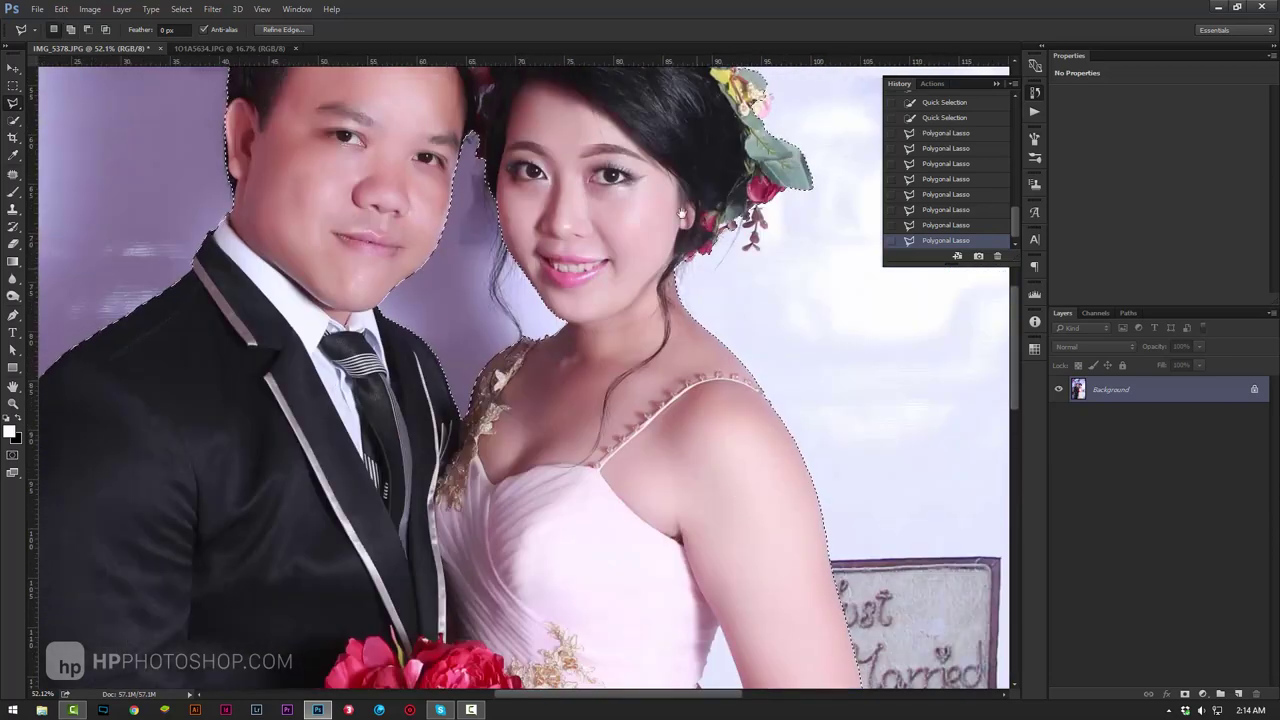
drag(659, 180, 659, 443)
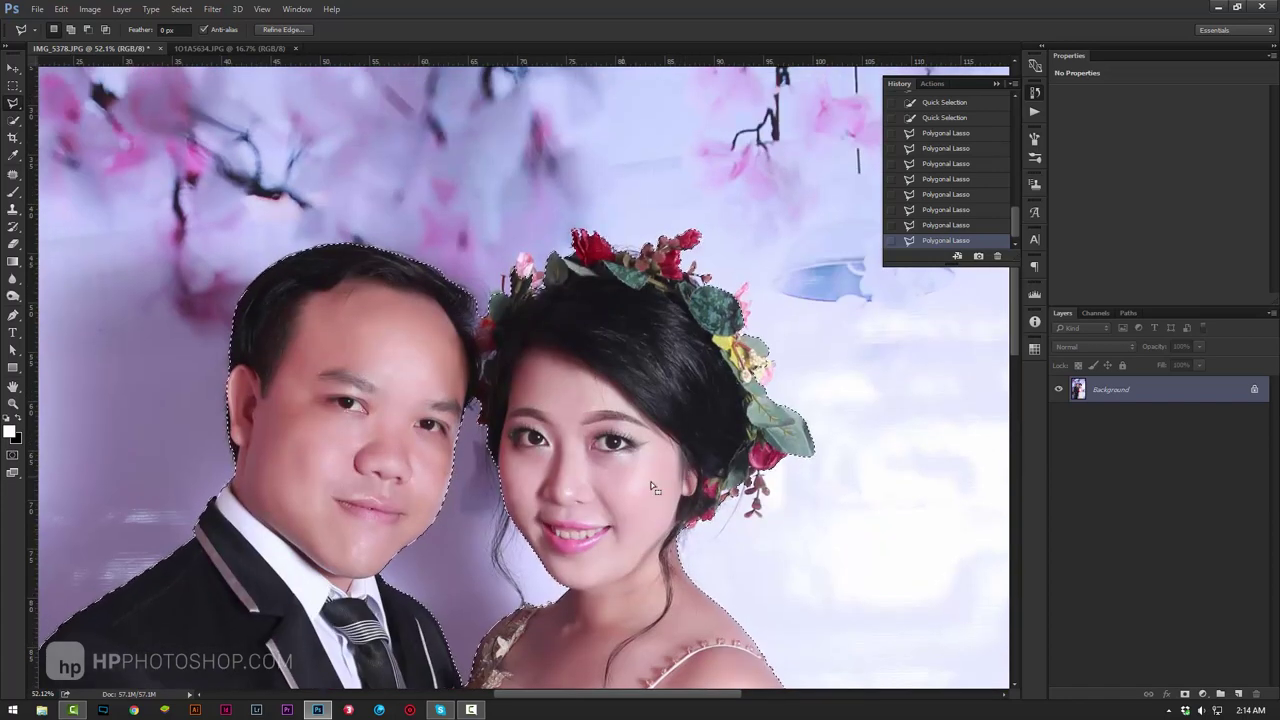
drag(705, 527, 708, 196)
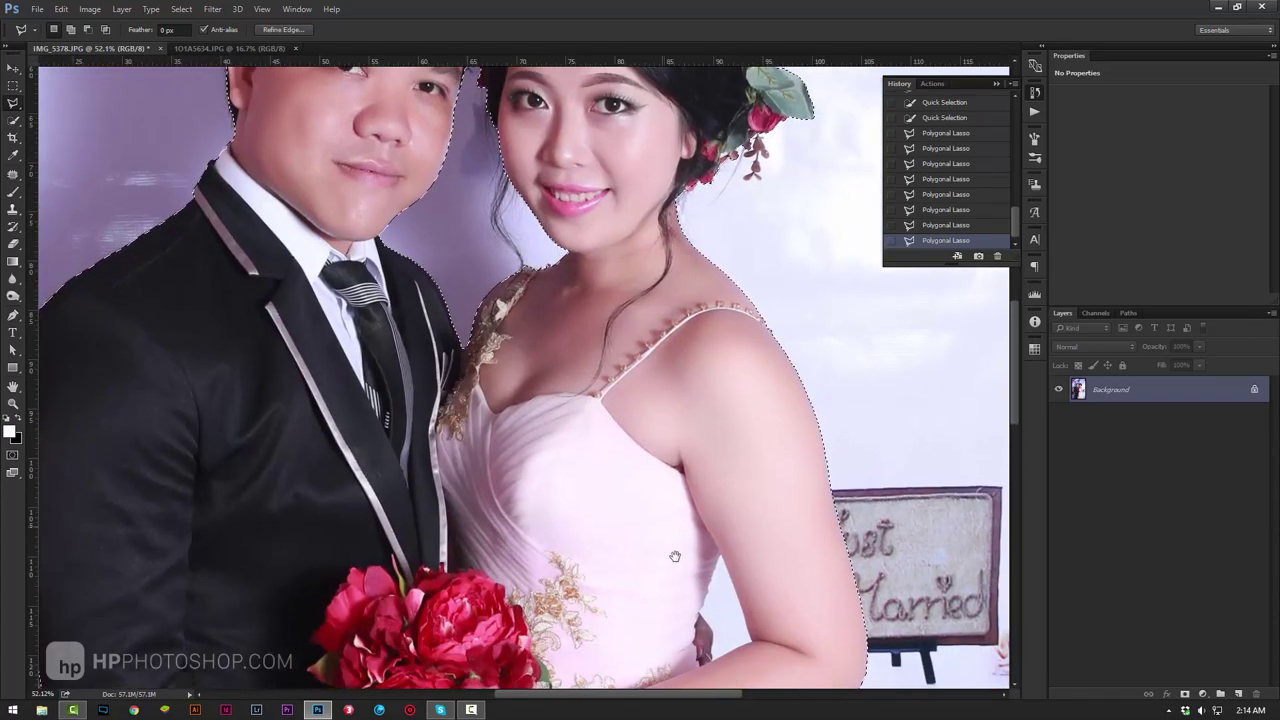
drag(700, 600, 700, 414)
mouse_move(700, 680)
mouse_down()
mouse_move(701, 379)
mouse_move(640, 283)
mouse_up()
drag(600, 90, 549, 317)
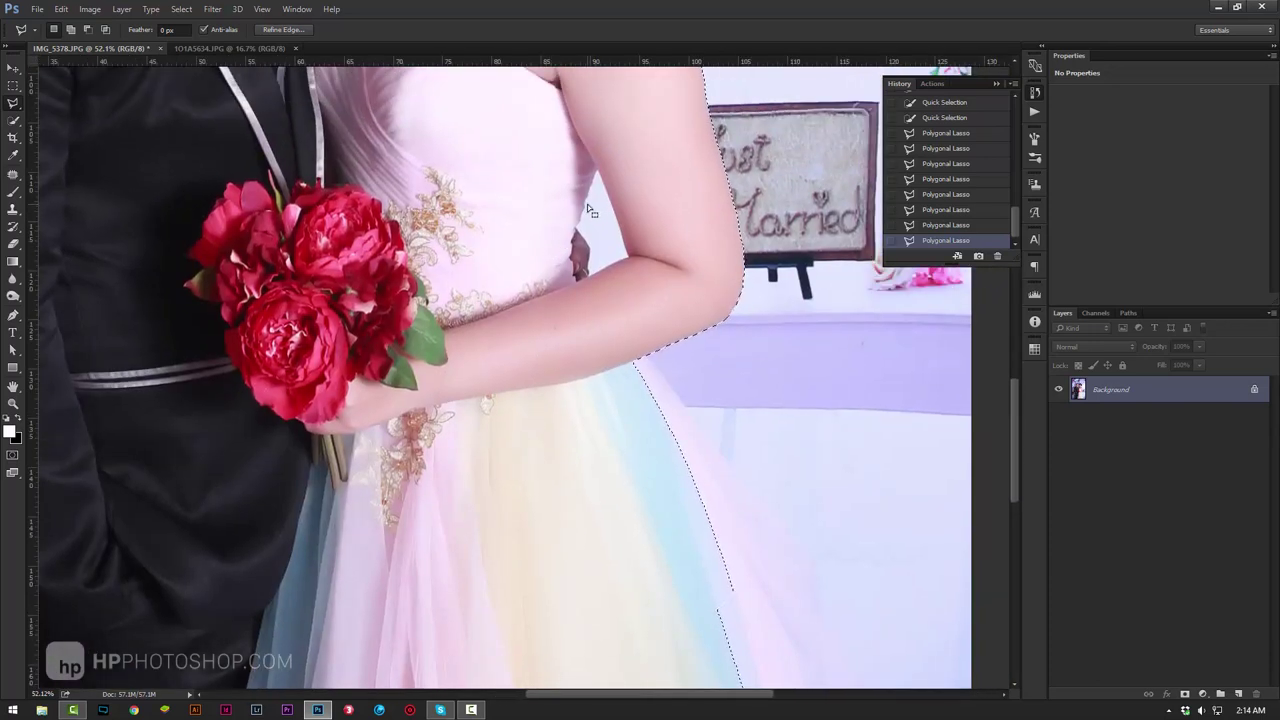
Step: Subtract the gap between the bride's arm and waist from the selection
click(12, 117)
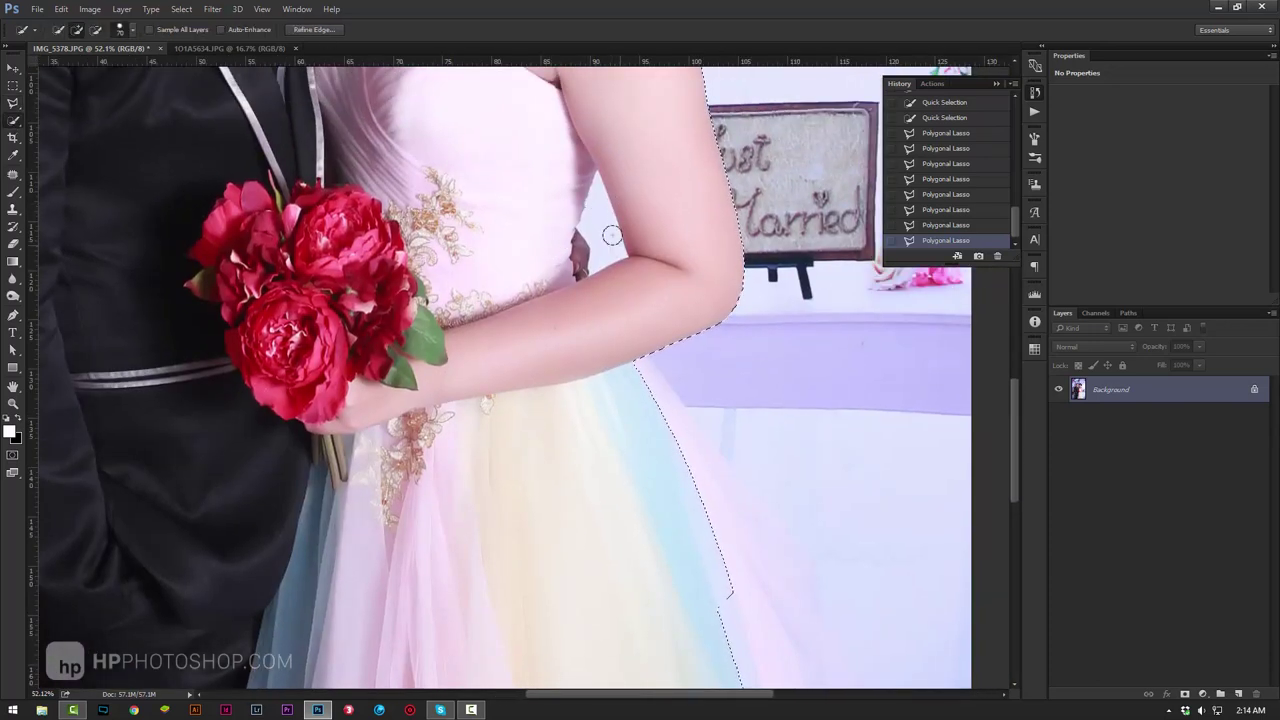
drag(599, 225, 600, 234)
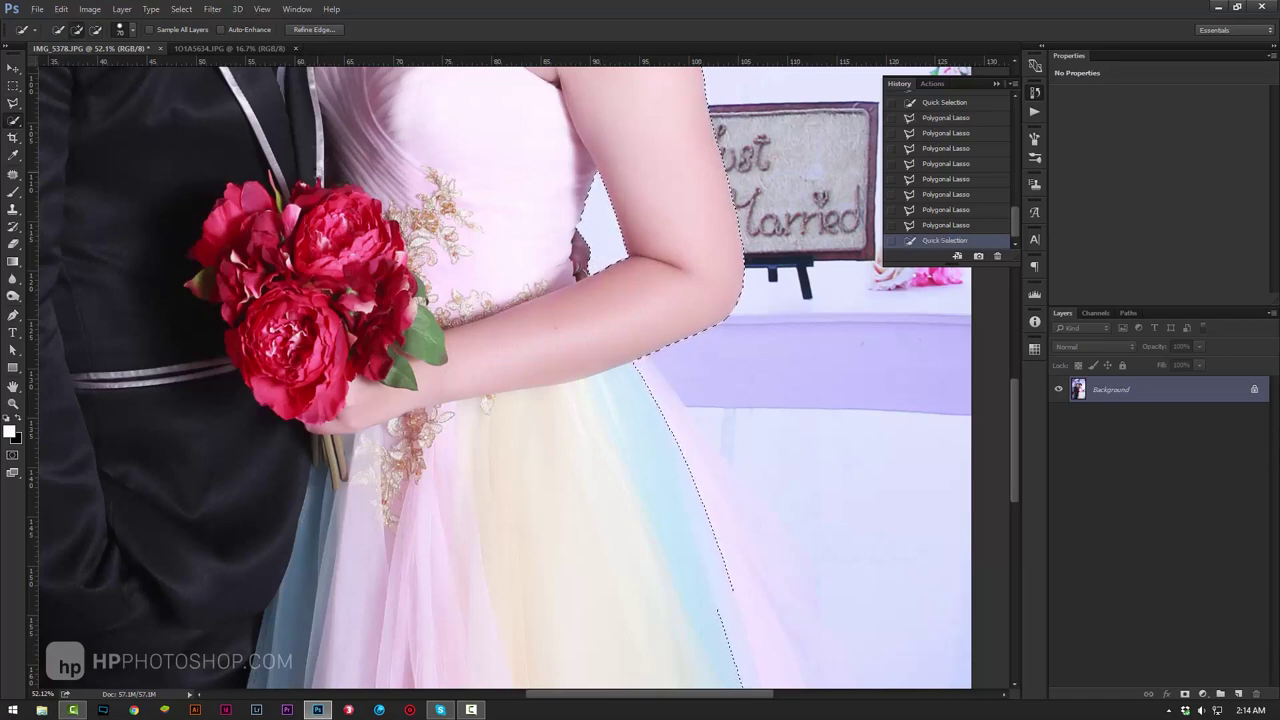
click(325, 180)
Step: Zoom out to 33.3% and open Refine Edge for the couple selection
key(z)
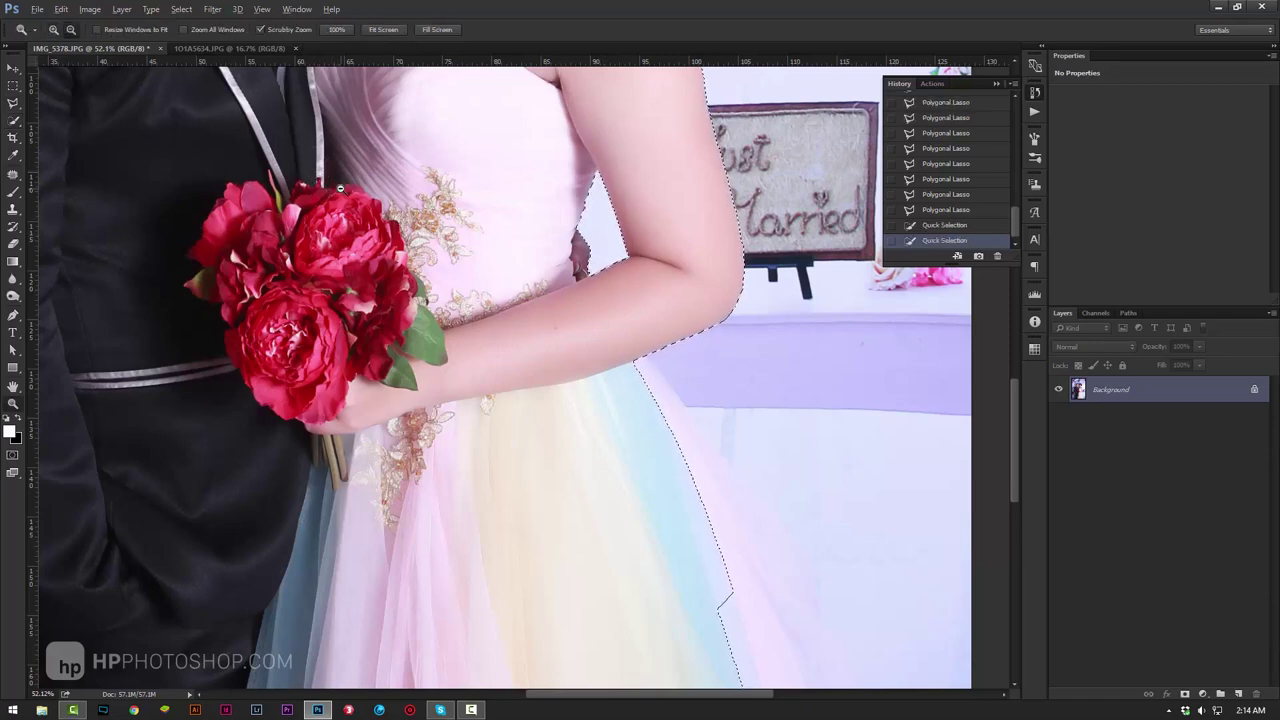
alt+click(338, 186)
alt+click(340, 187)
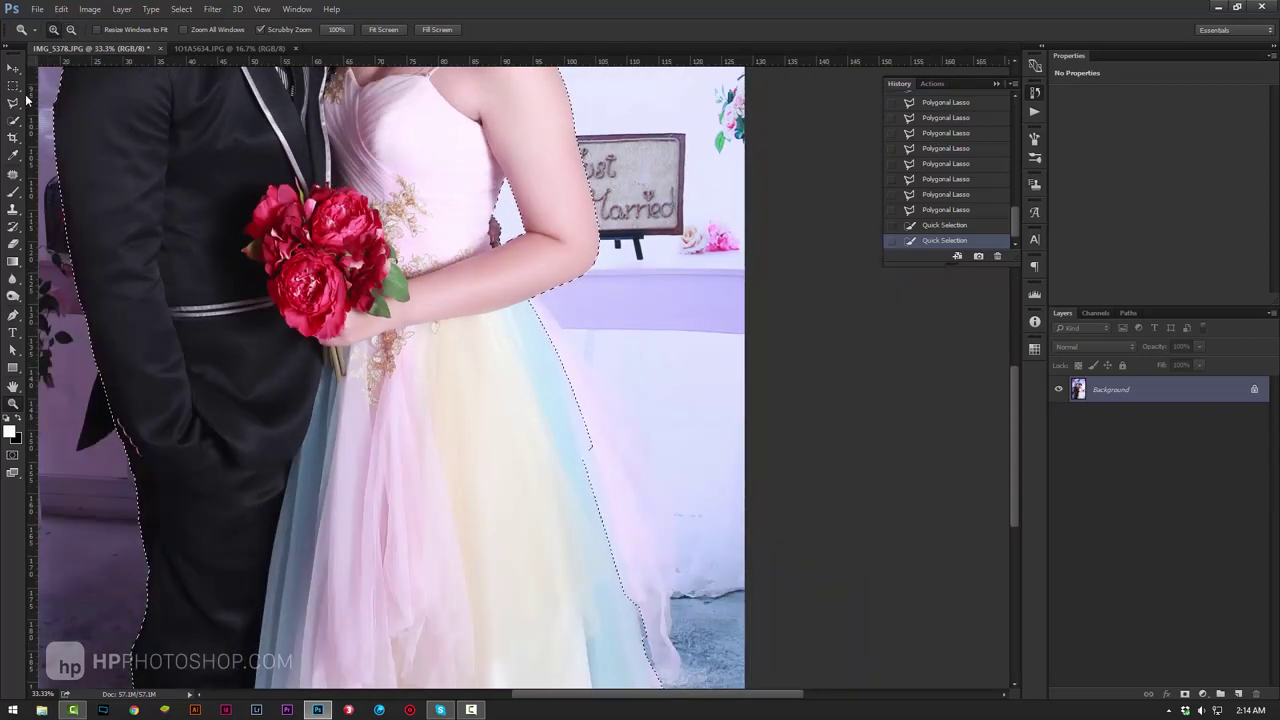
key(w)
click(318, 29)
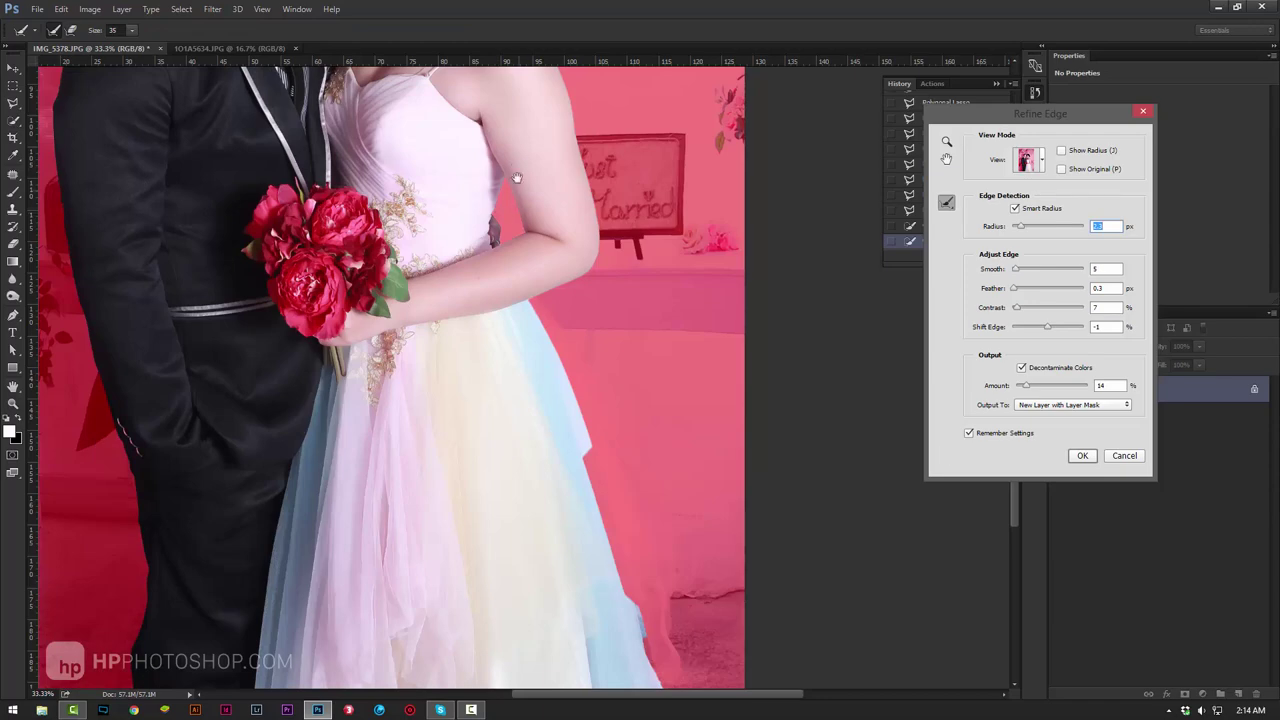
Step: Paint Refine Radius over the hair and sheer dress edges, outputting a New Layer with Layer Mask
mouse_move(517, 178)
mouse_down()
mouse_move(558, 310)
mouse_move(651, 514)
mouse_up()
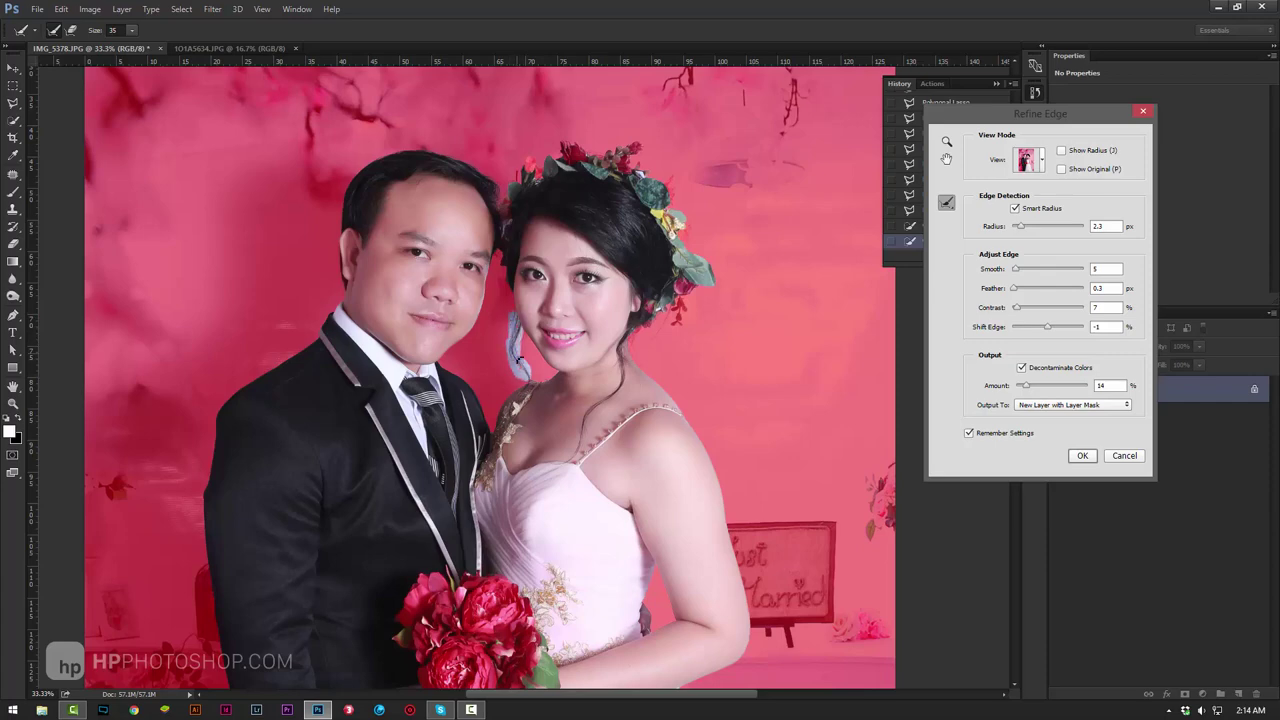
drag(529, 380, 528, 343)
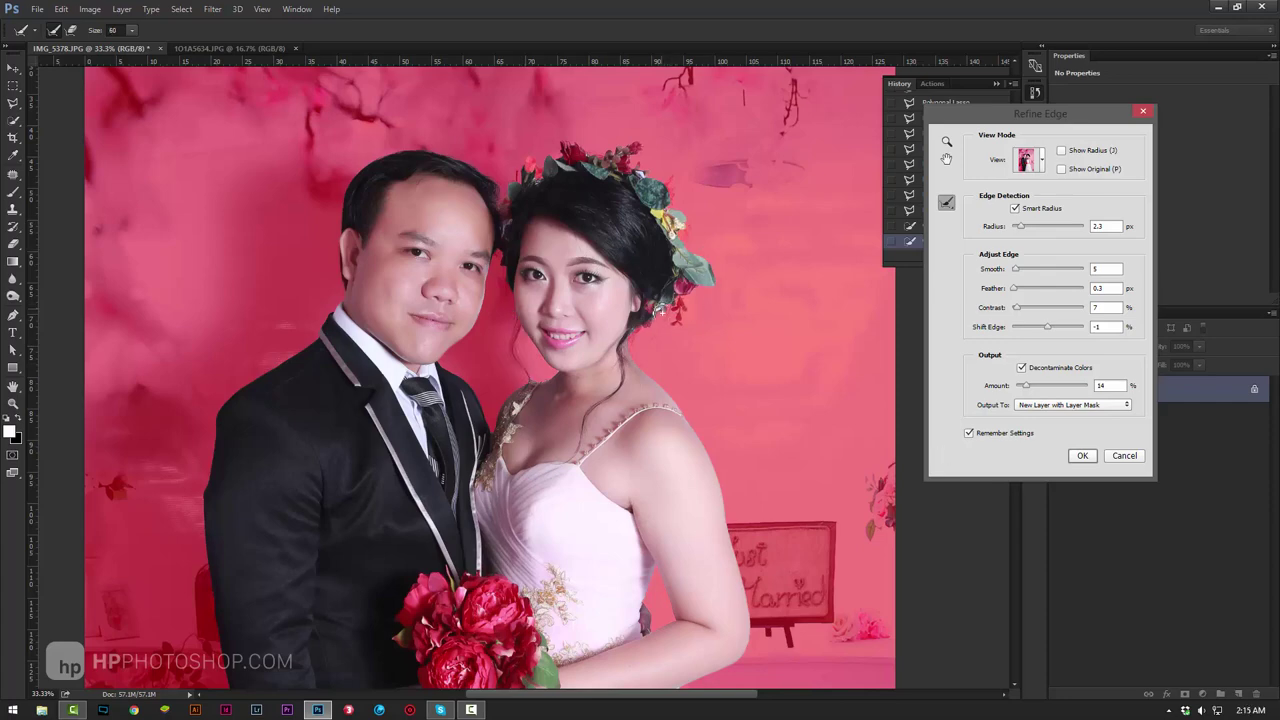
mouse_move(642, 332)
mouse_down()
mouse_move(670, 314)
mouse_move(676, 330)
mouse_move(722, 272)
mouse_move(679, 242)
mouse_move(686, 226)
mouse_move(664, 180)
mouse_move(634, 164)
mouse_move(636, 148)
mouse_move(602, 160)
mouse_move(562, 146)
mouse_move(530, 160)
mouse_move(536, 172)
mouse_up()
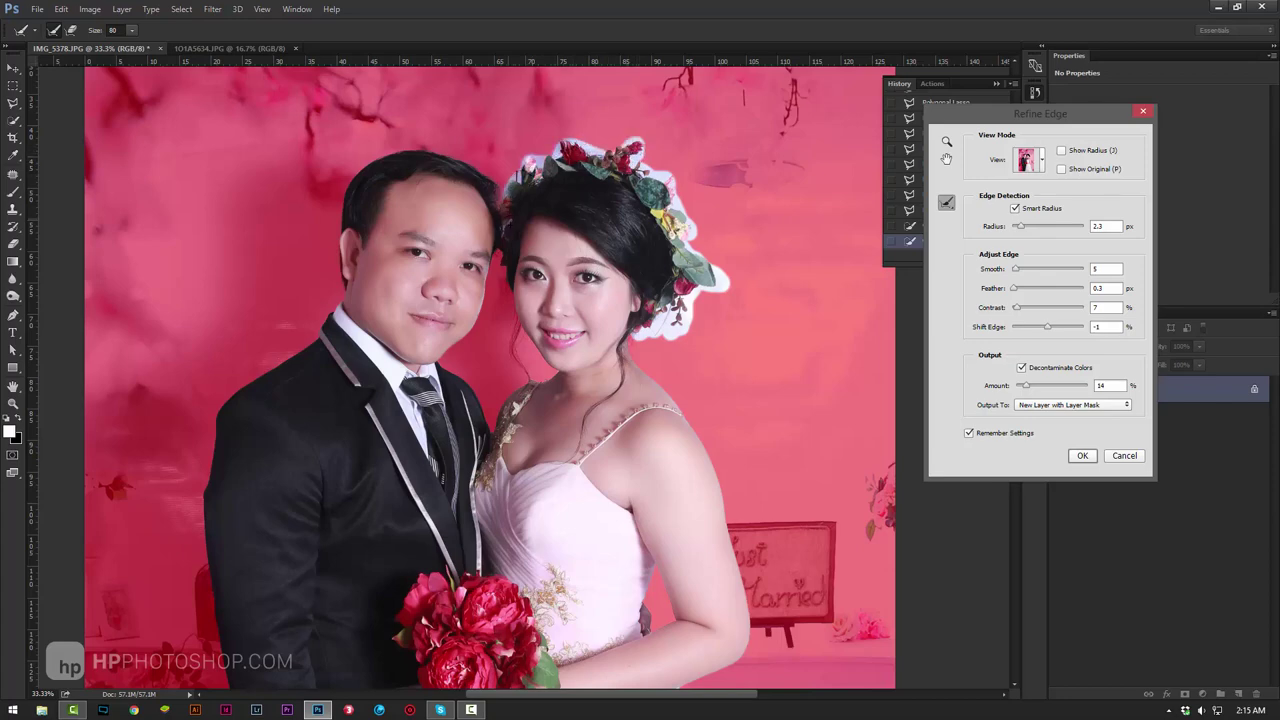
drag(693, 561, 651, 276)
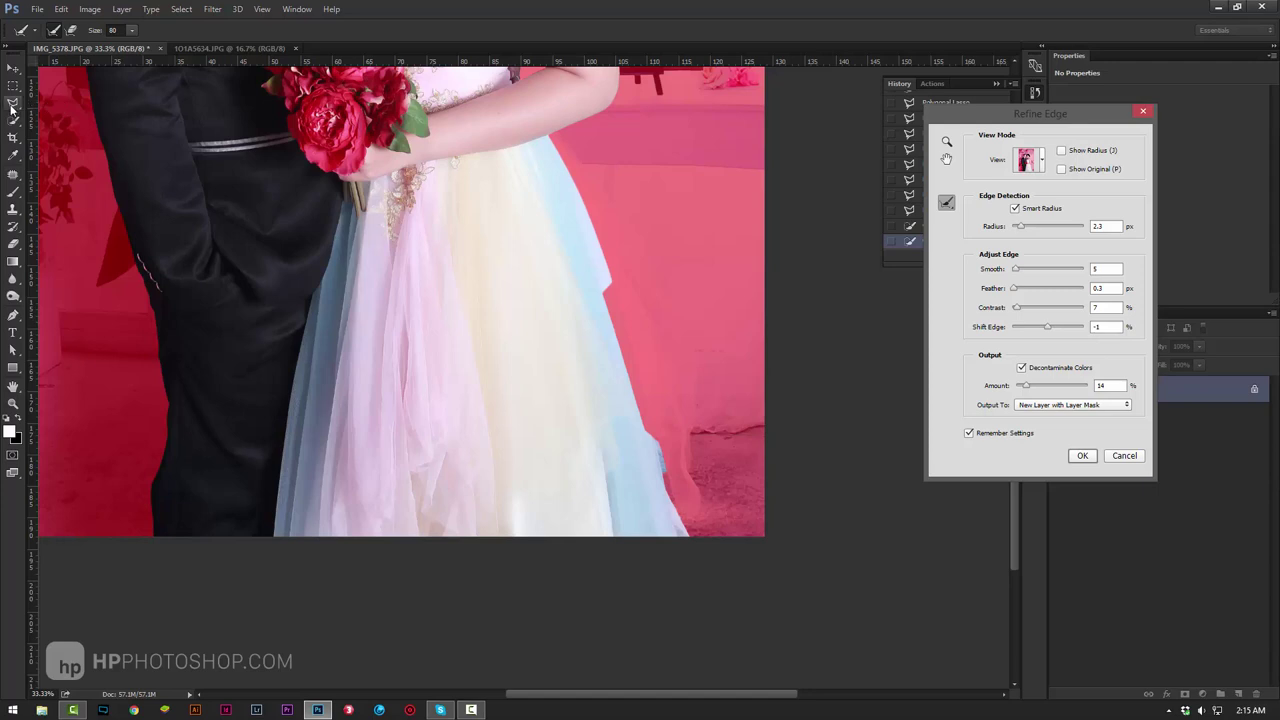
mouse_move(597, 279)
mouse_down()
mouse_move(651, 440)
mouse_move(686, 466)
mouse_move(554, 143)
mouse_up()
mouse_move(618, 236)
mouse_down()
mouse_move(669, 329)
mouse_move(609, 249)
mouse_up()
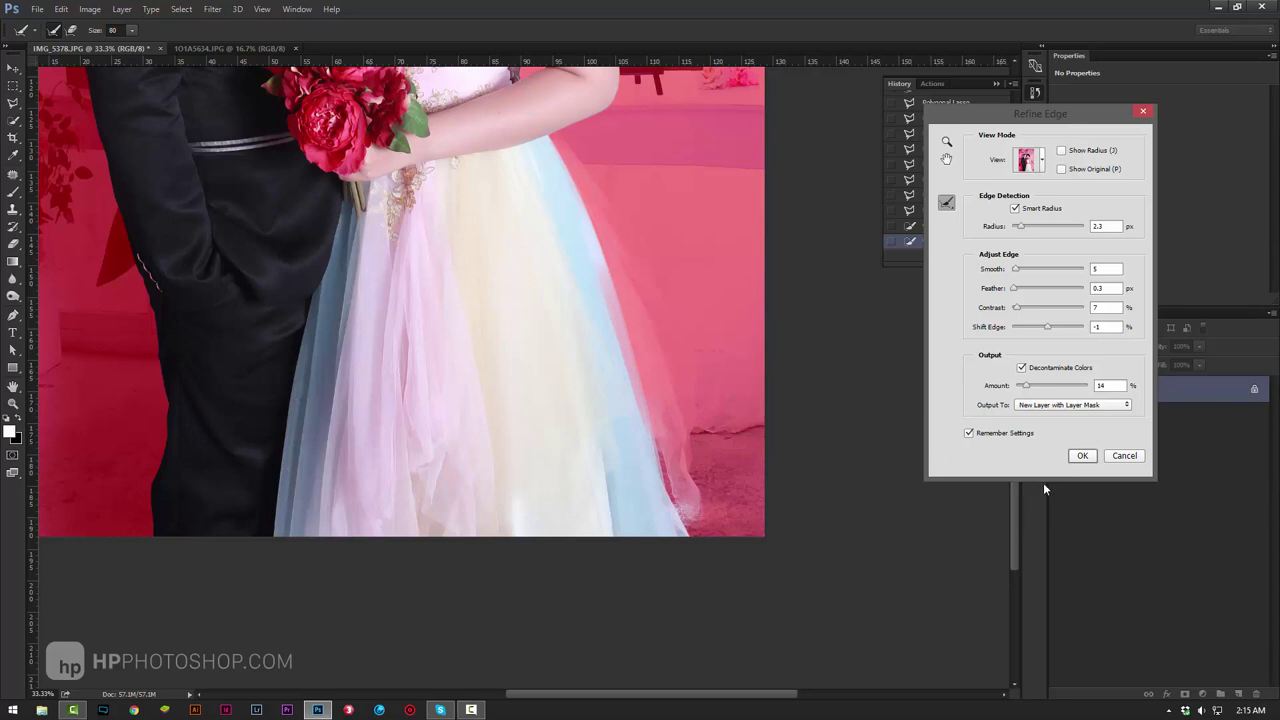
click(1081, 457)
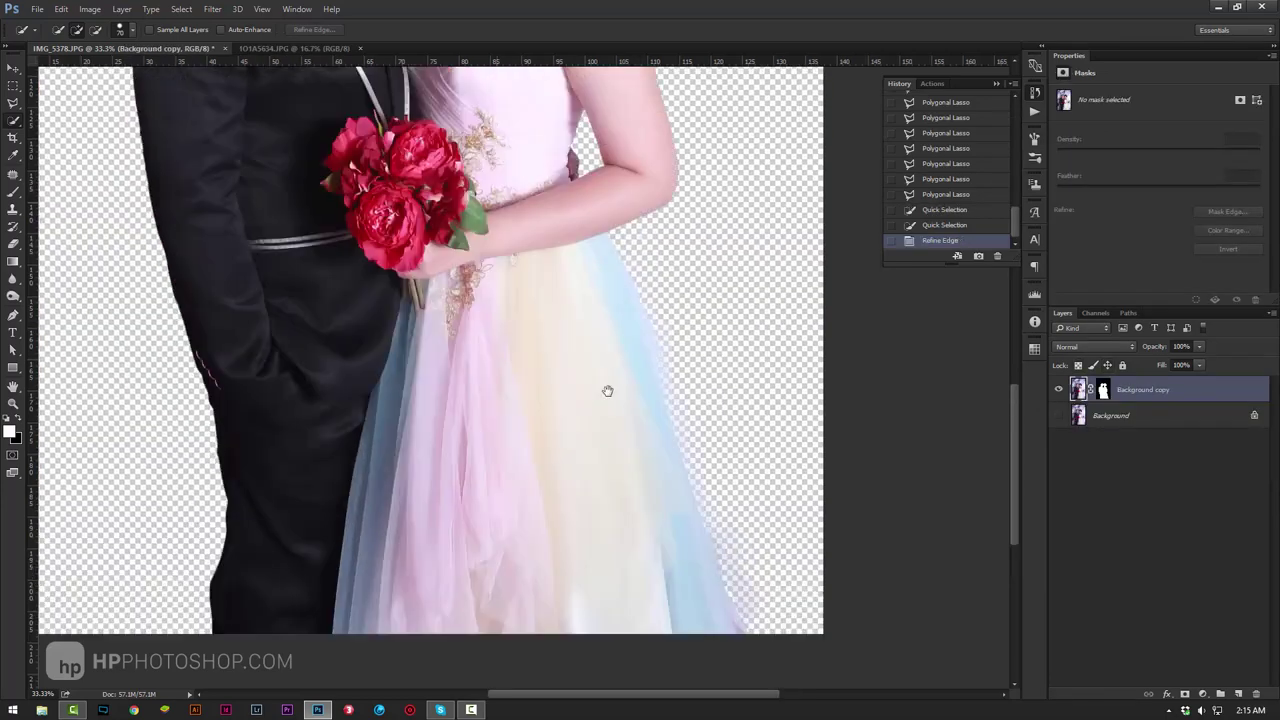
Step: Zoom to about 217% on the groom's ear and neck to inspect the cutout edge
scroll(607, 390, up, 5)
scroll(640, 470, up, 5)
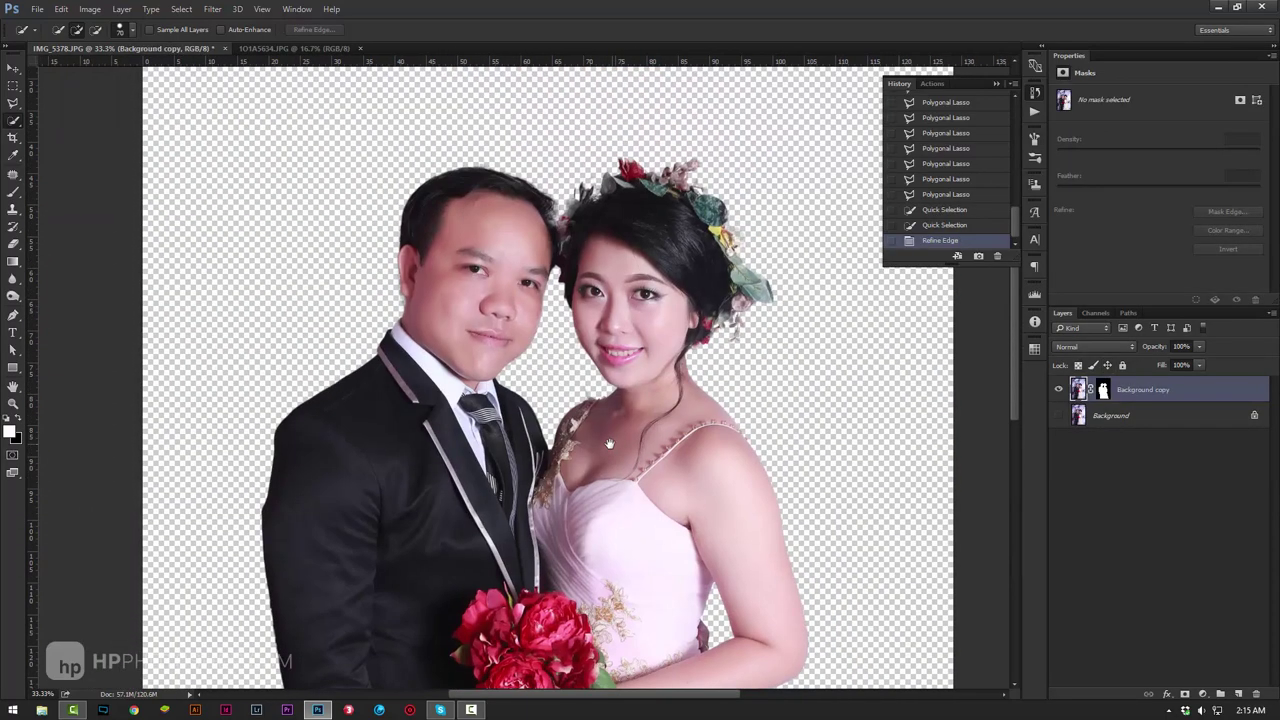
drag(609, 443, 599, 413)
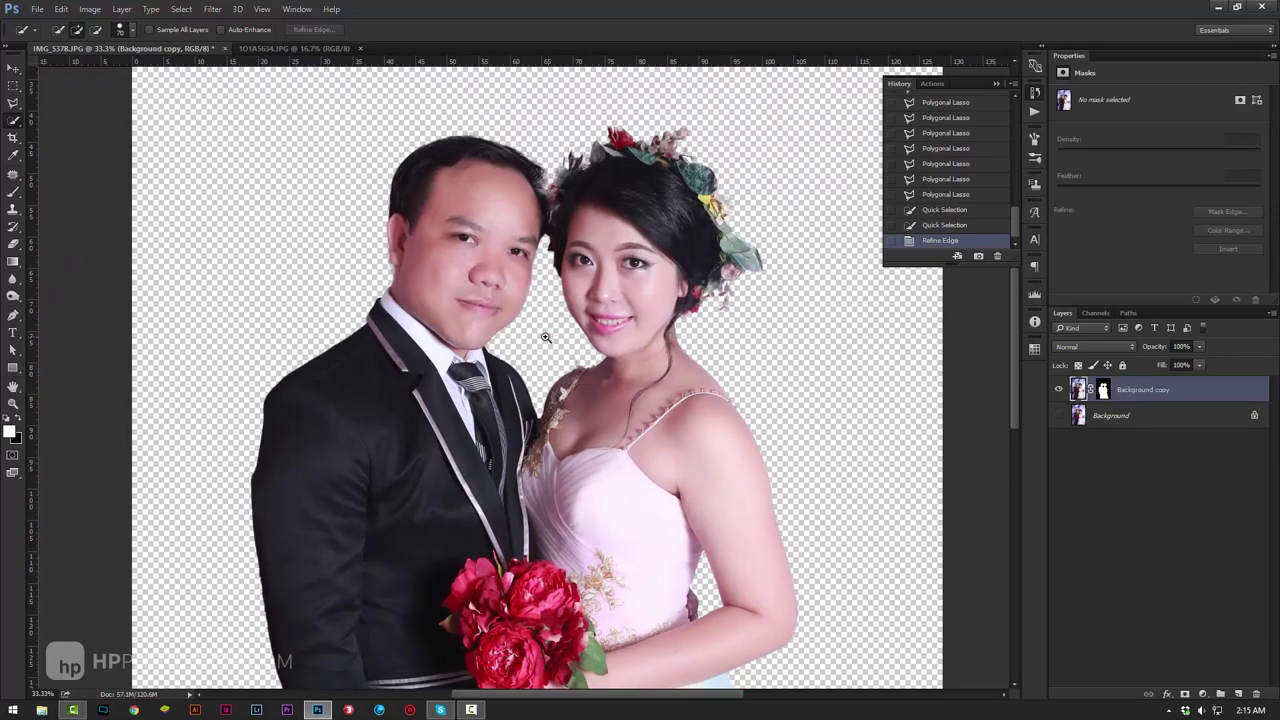
key(z)
mouse_move(523, 333)
mouse_down()
mouse_move(478, 276)
mouse_move(531, 286)
mouse_up()
key(b)
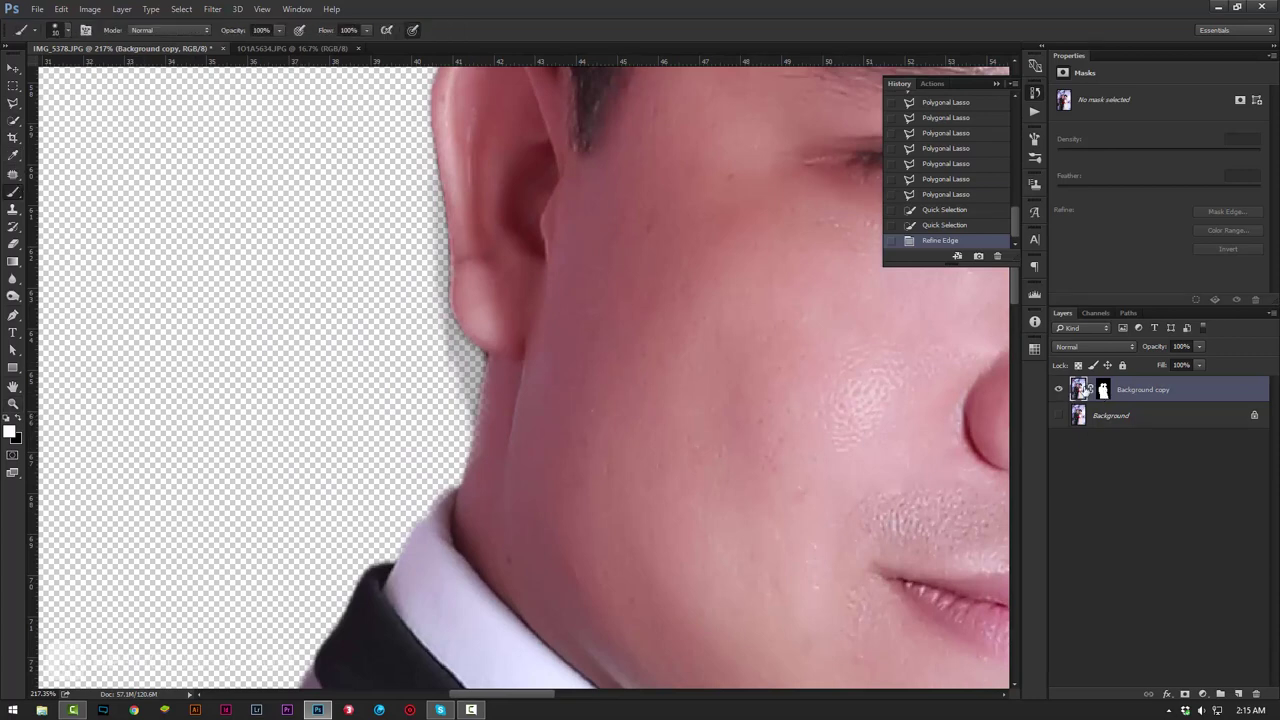
Step: Paint white on the mask along the groom's ear, undoing an initial black stroke
key(x)
mouse_move(476, 332)
mouse_down()
mouse_move(475, 380)
mouse_move(467, 341)
mouse_up()
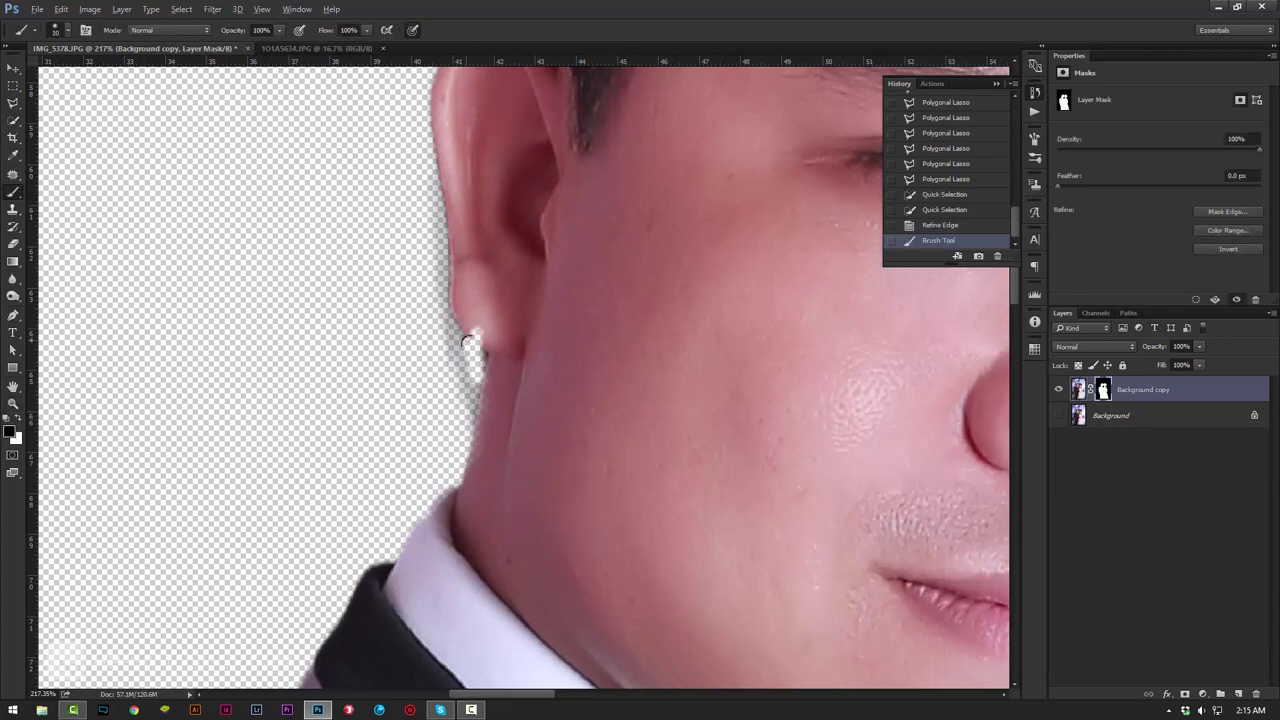
key(ctrl+z)
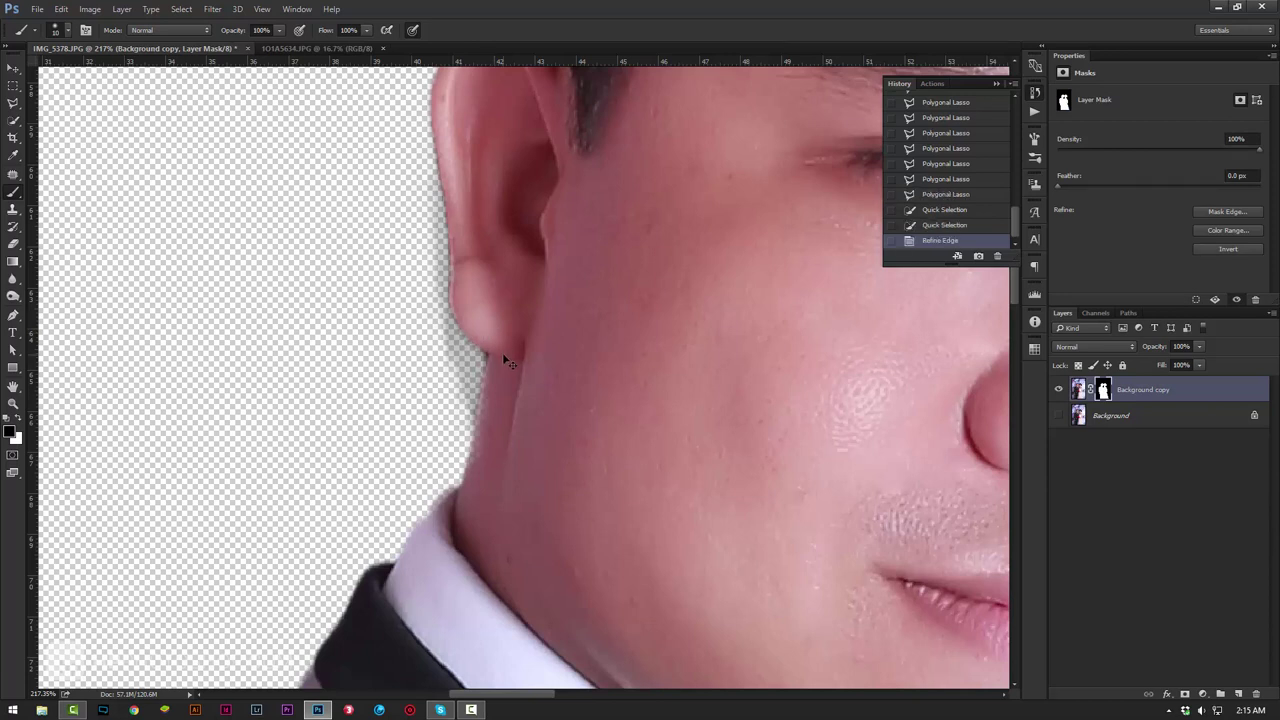
key(x)
drag(480, 345, 478, 380)
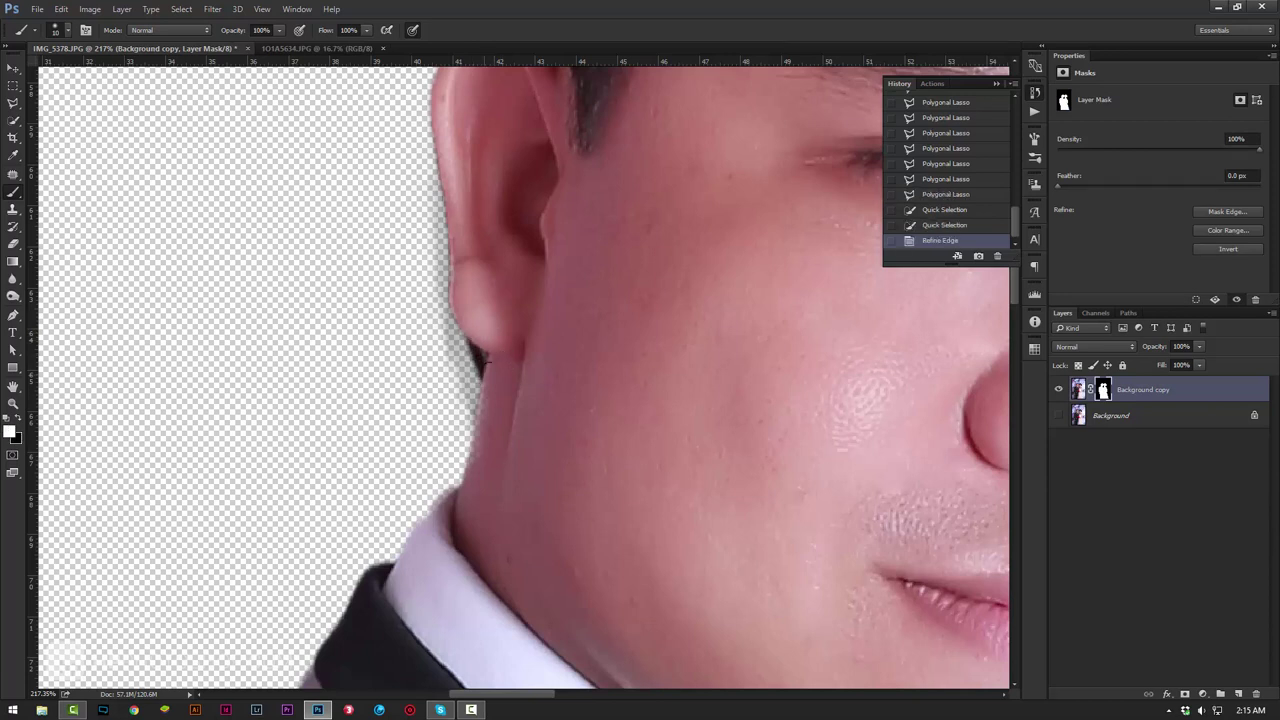
Step: With a 10 px soft brush, restore the ear edge from below the earlobe, then fit the view
right_click(502, 327)
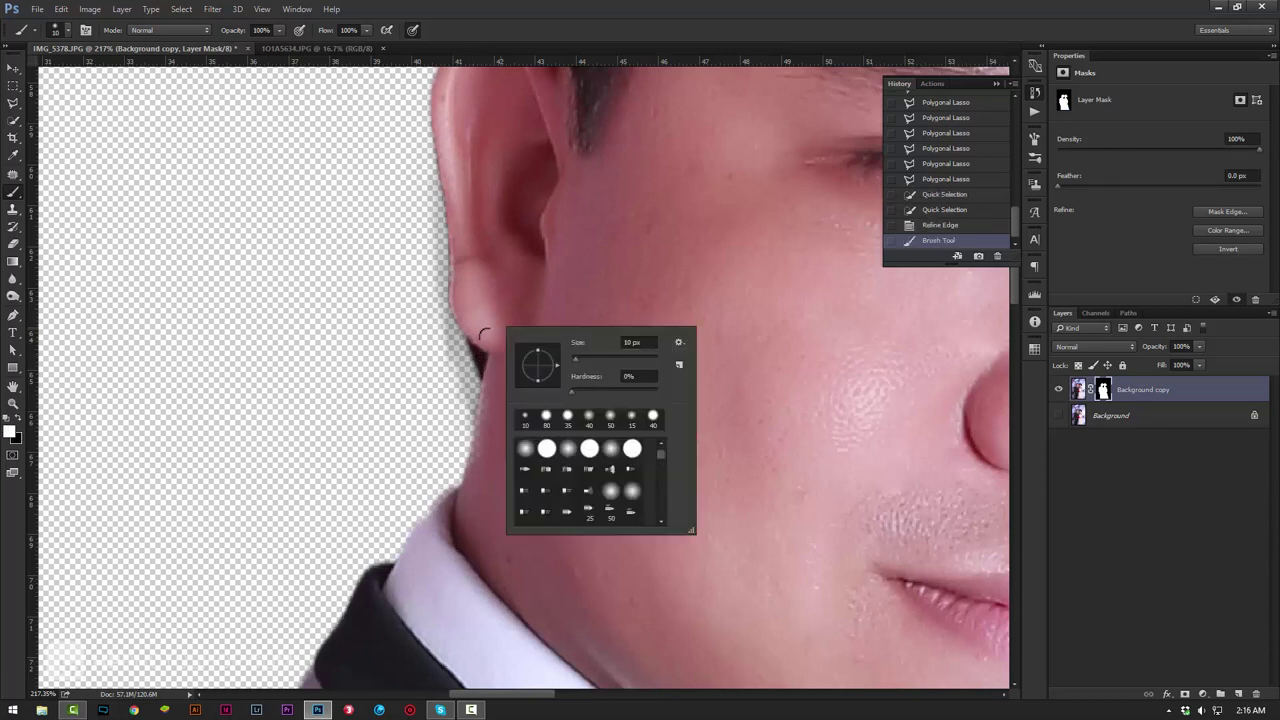
click(547, 145)
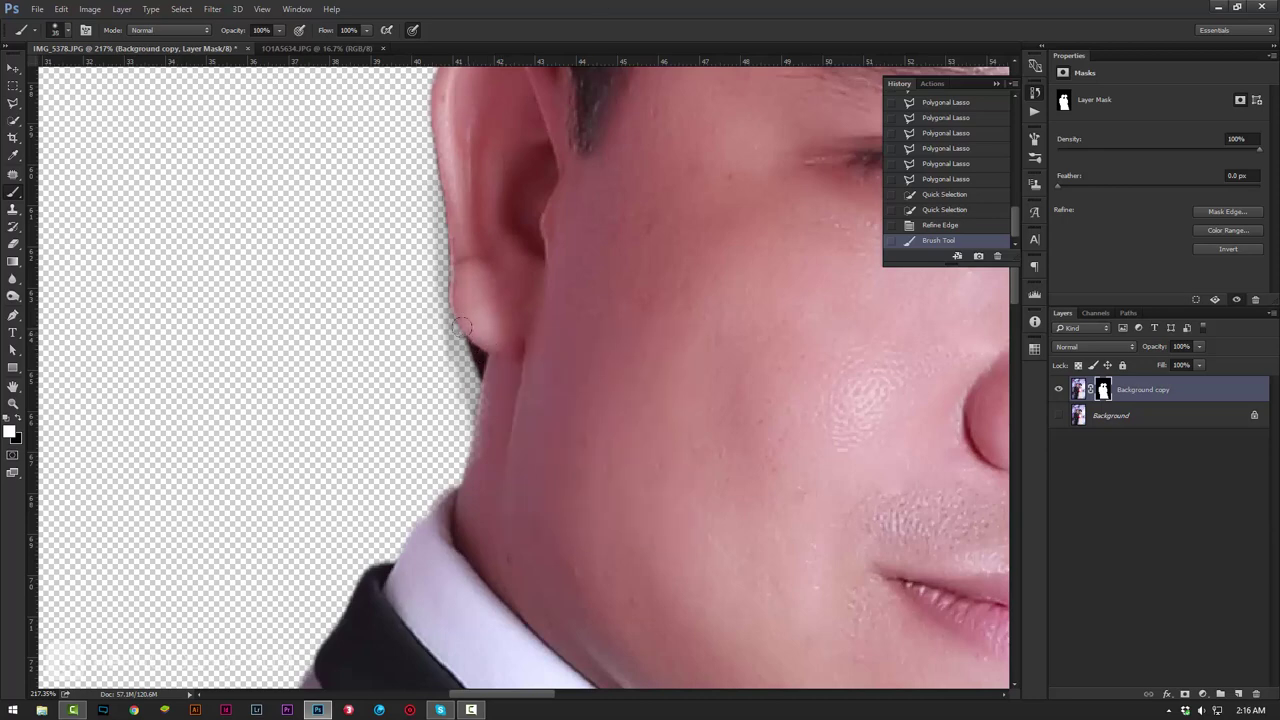
mouse_move(461, 326)
mouse_down()
mouse_move(456, 199)
mouse_move(465, 291)
mouse_up()
mouse_move(505, 356)
mouse_down()
mouse_move(551, 474)
mouse_move(556, 455)
mouse_up()
key(z)
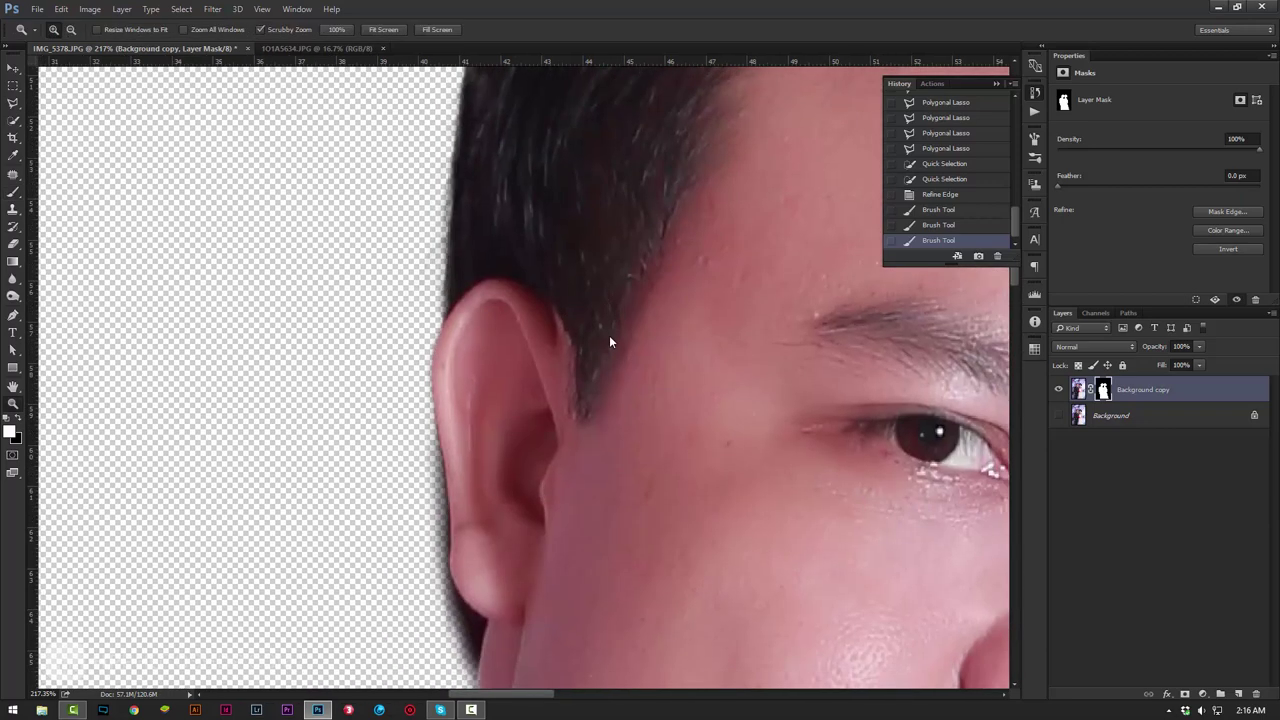
key(ctrl+0)
Step: Zoom in on the bride's arm and dress and paint the mask near her arm
alt+click(551, 354)
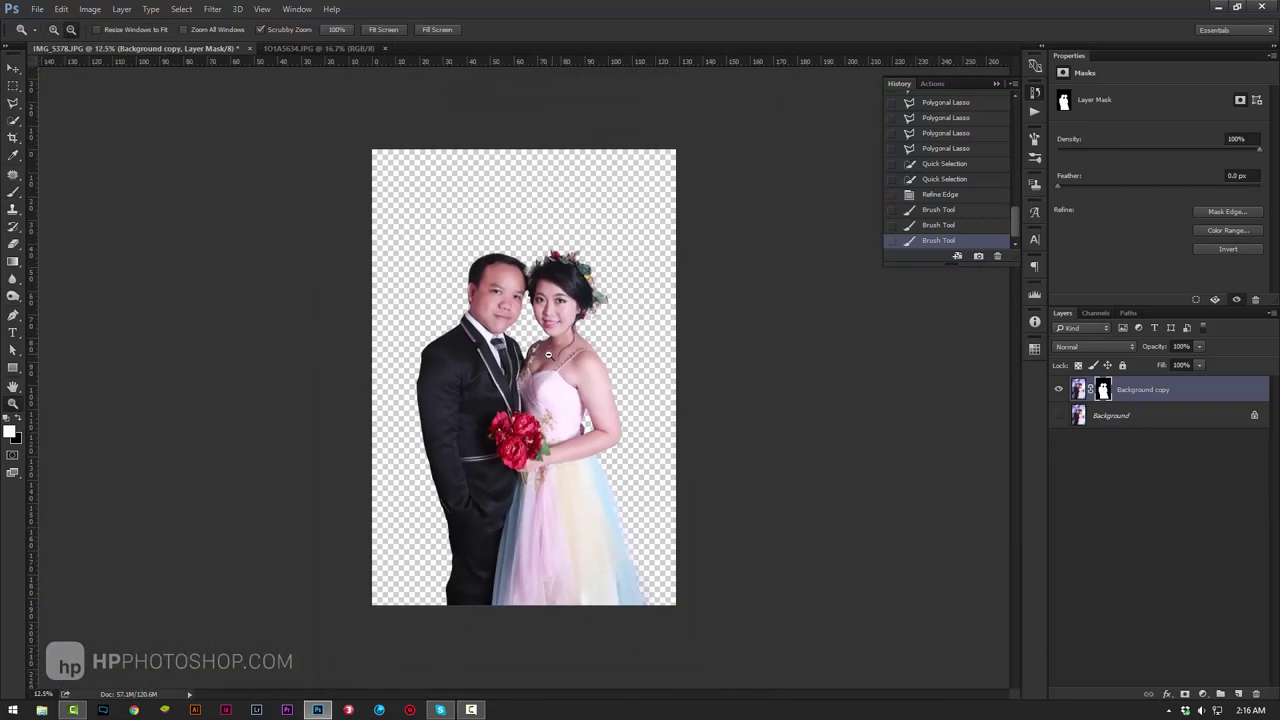
mouse_move(647, 518)
mouse_down()
mouse_move(723, 531)
mouse_move(537, 413)
mouse_up()
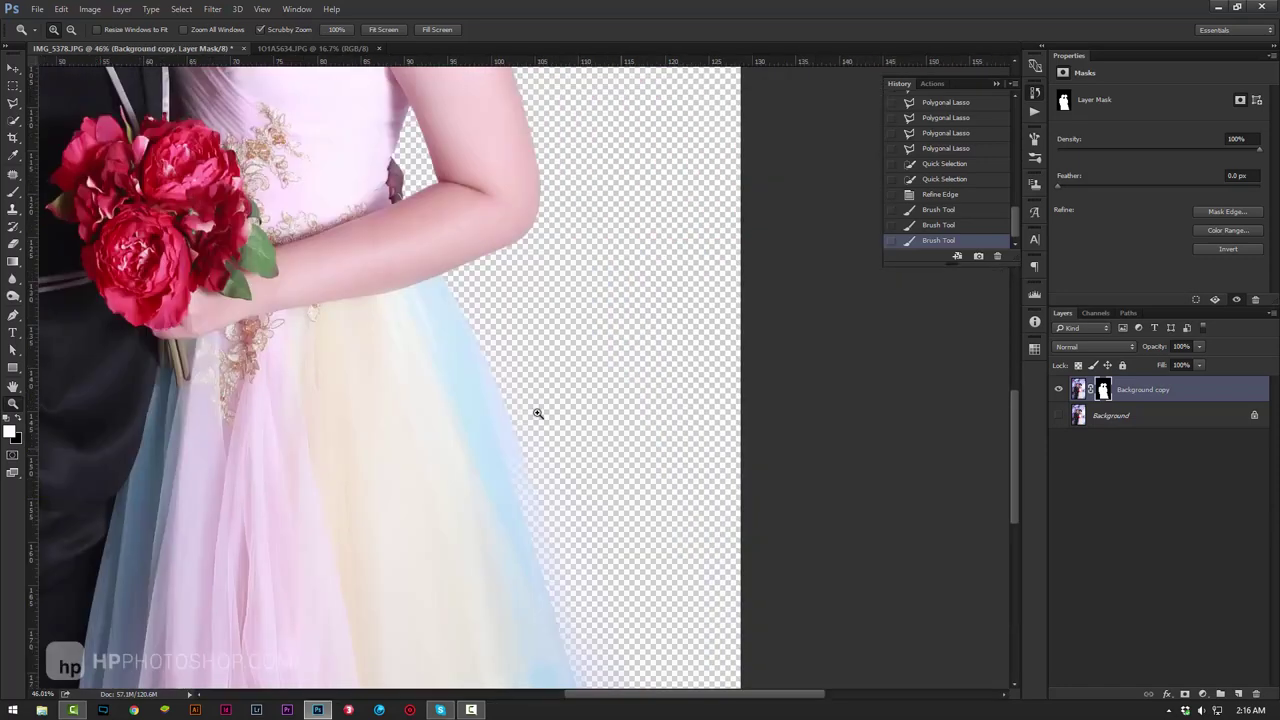
click(13, 192)
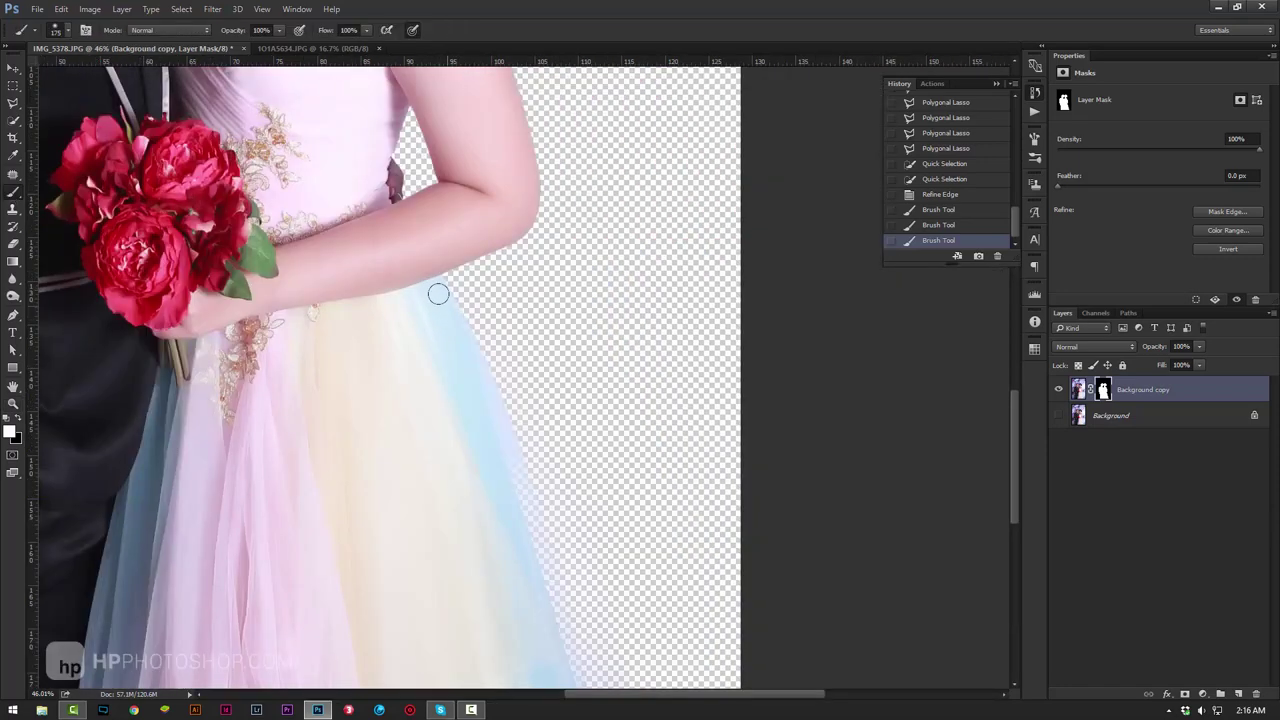
mouse_move(466, 369)
mouse_down()
mouse_move(427, 287)
mouse_move(523, 489)
mouse_move(466, 340)
mouse_move(543, 534)
mouse_move(491, 359)
mouse_move(566, 591)
mouse_move(517, 566)
mouse_move(577, 619)
mouse_move(557, 391)
mouse_move(531, 357)
mouse_move(577, 572)
mouse_move(574, 437)
mouse_move(635, 628)
mouse_move(591, 466)
mouse_move(602, 532)
mouse_up()
Step: Paint black over the pale fringe along the right edge of the bride's skirt
key(x)
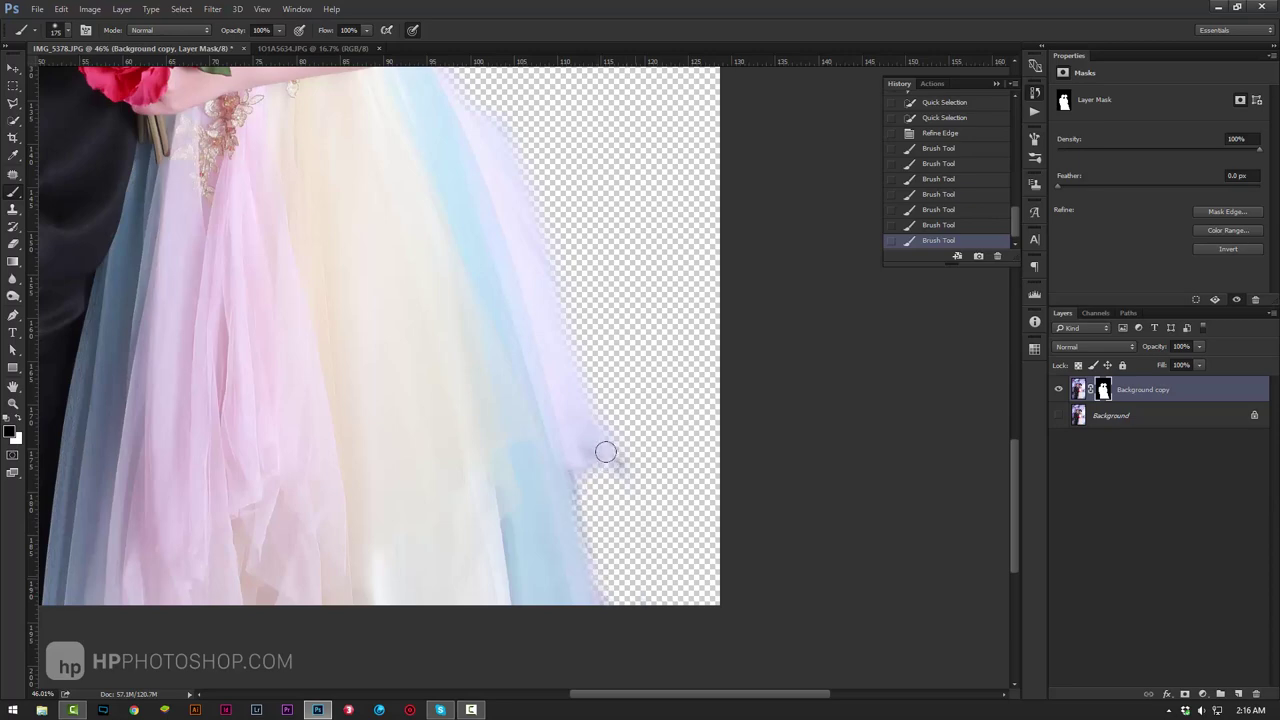
drag(606, 449, 580, 329)
drag(597, 491, 574, 477)
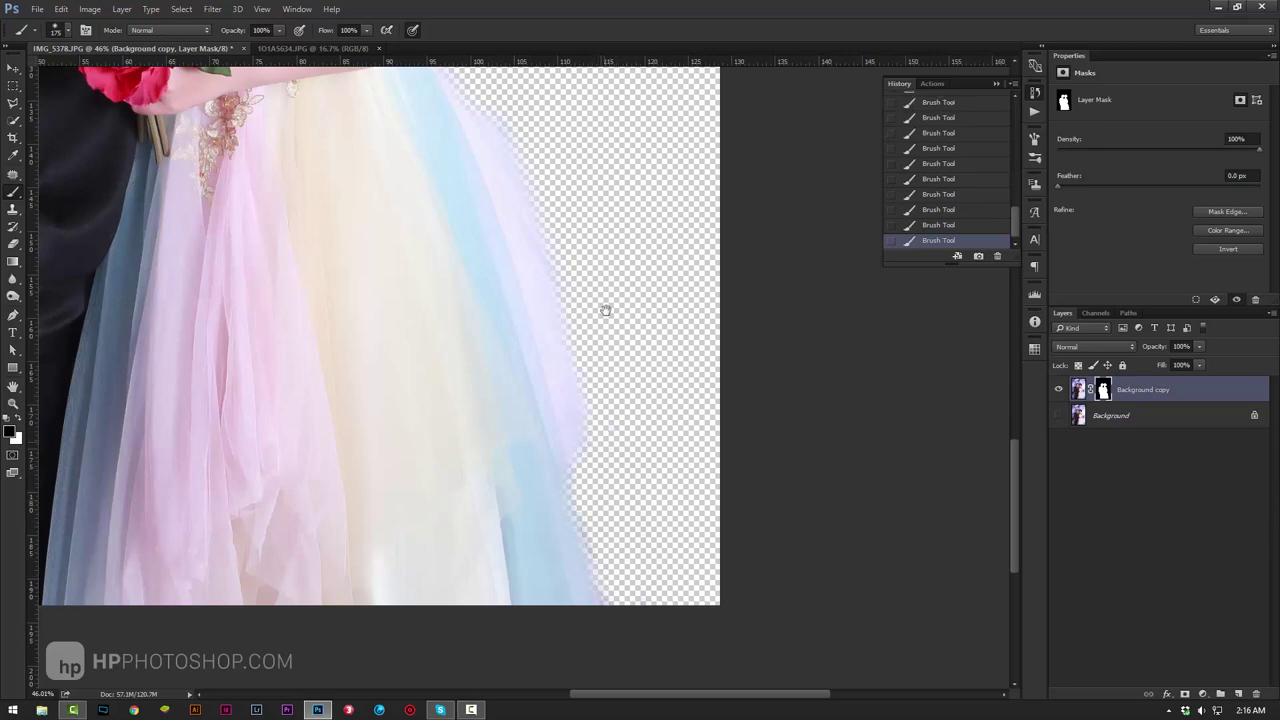
mouse_move(606, 306)
mouse_down()
mouse_move(649, 500)
mouse_move(637, 487)
mouse_up()
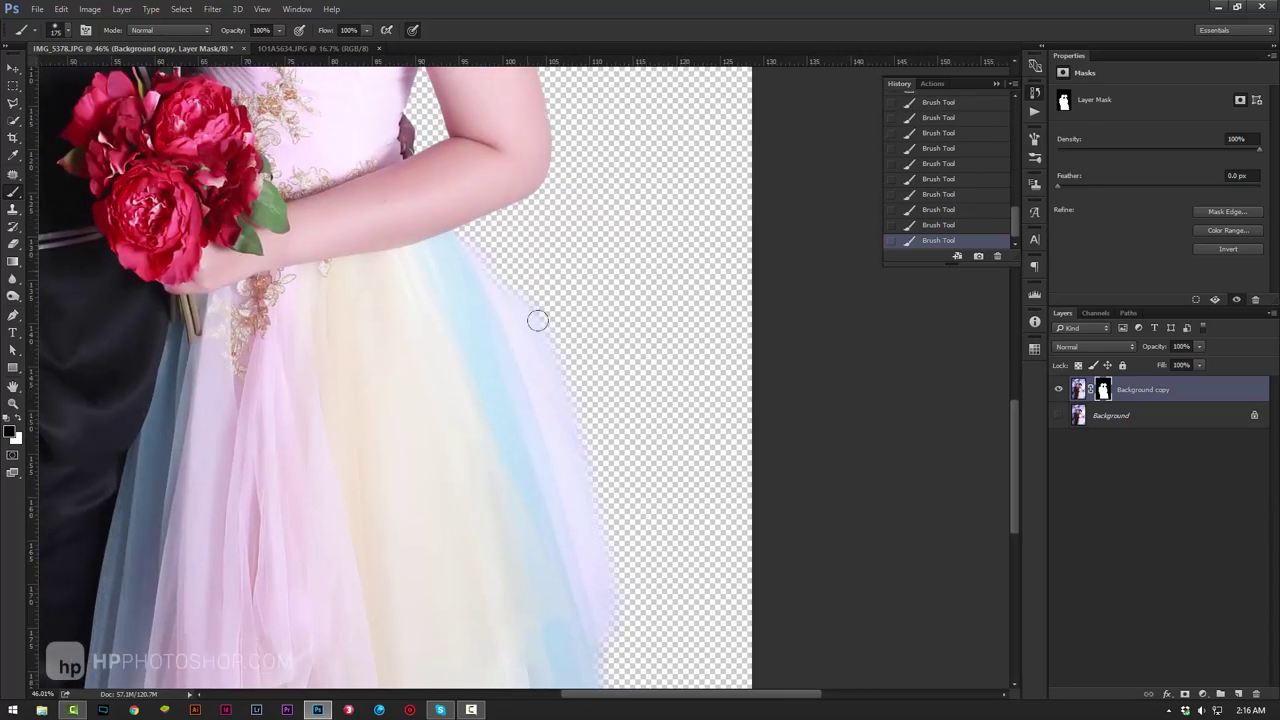
drag(534, 320, 617, 574)
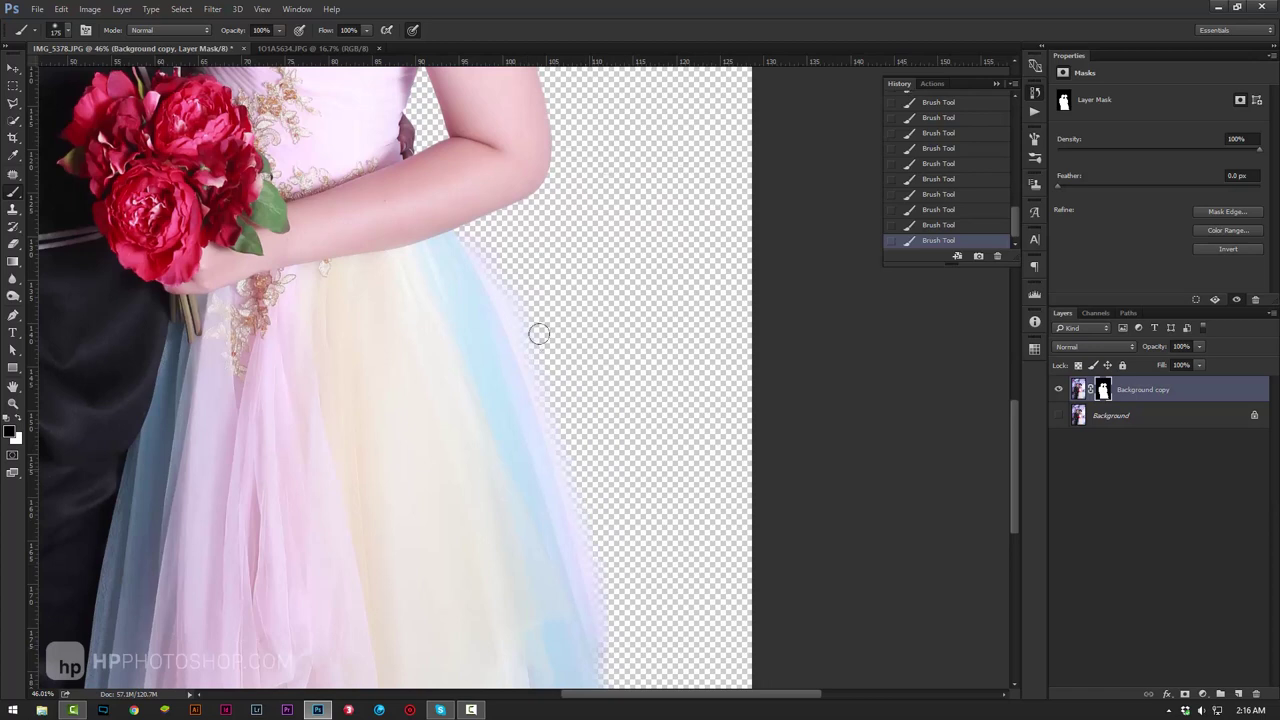
drag(534, 323, 614, 609)
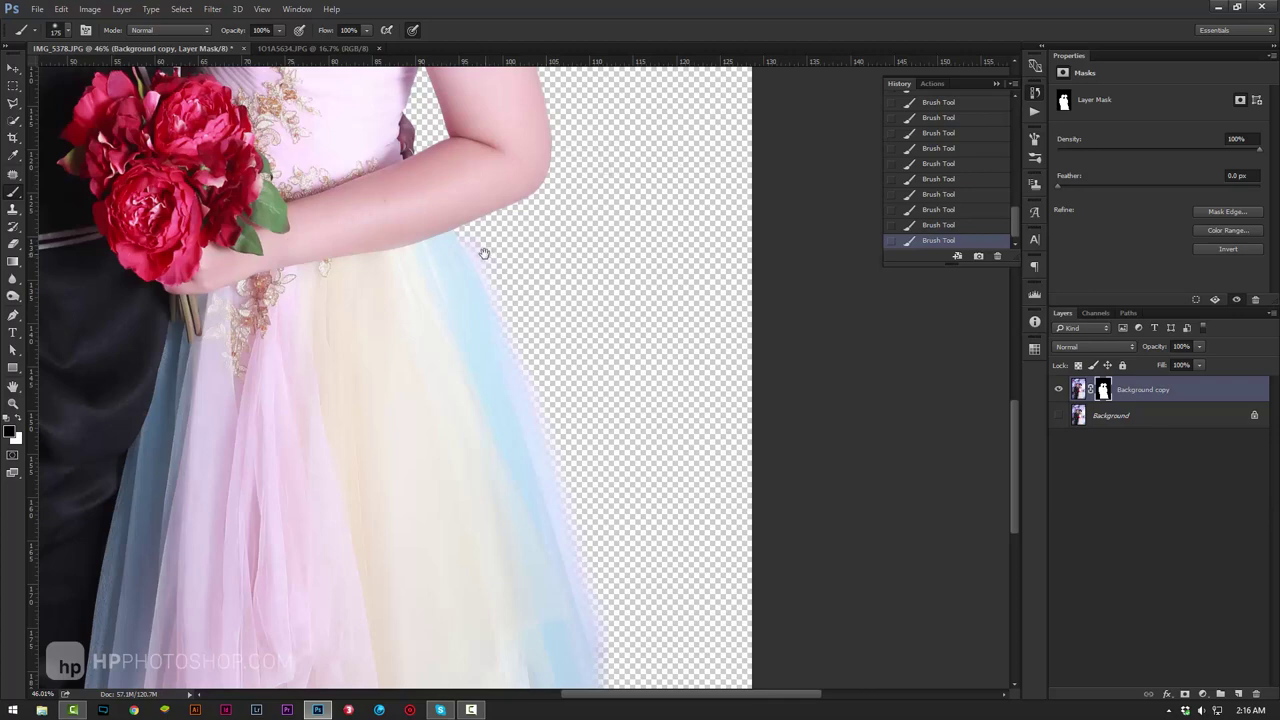
drag(486, 251, 620, 534)
drag(524, 135, 631, 326)
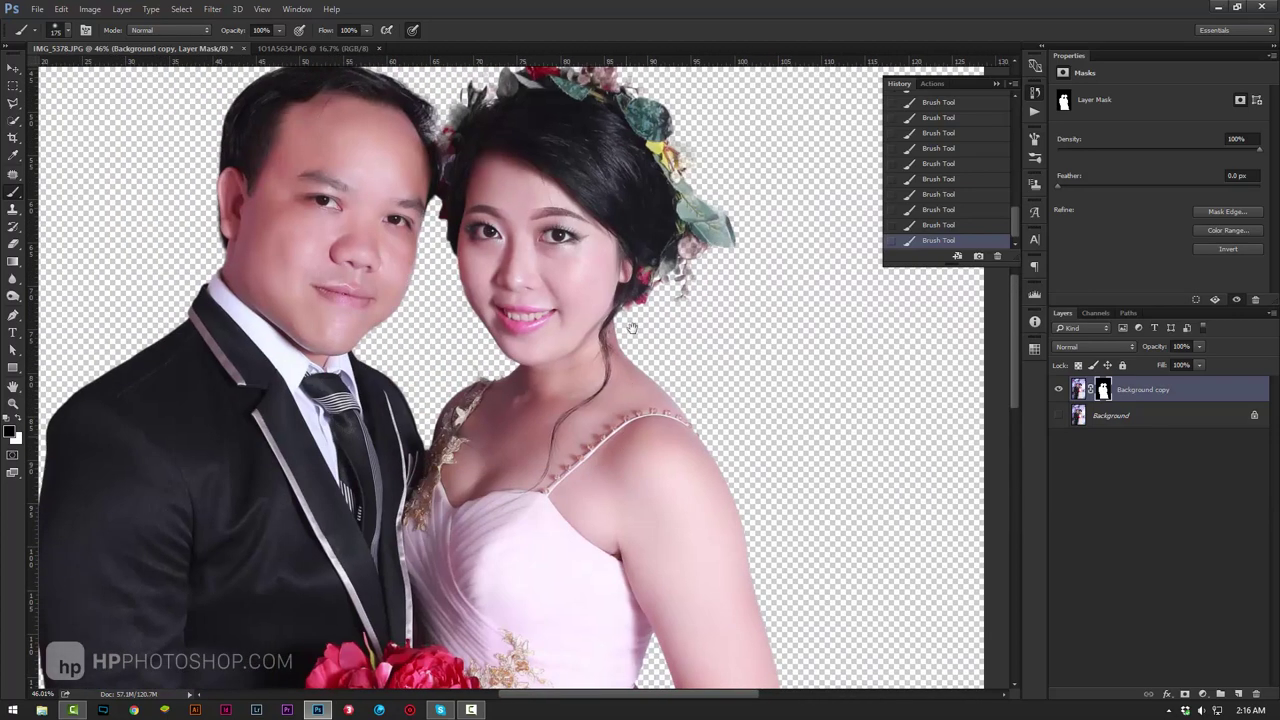
Step: Drag the couple layer into the floral background document and position it
key(z)
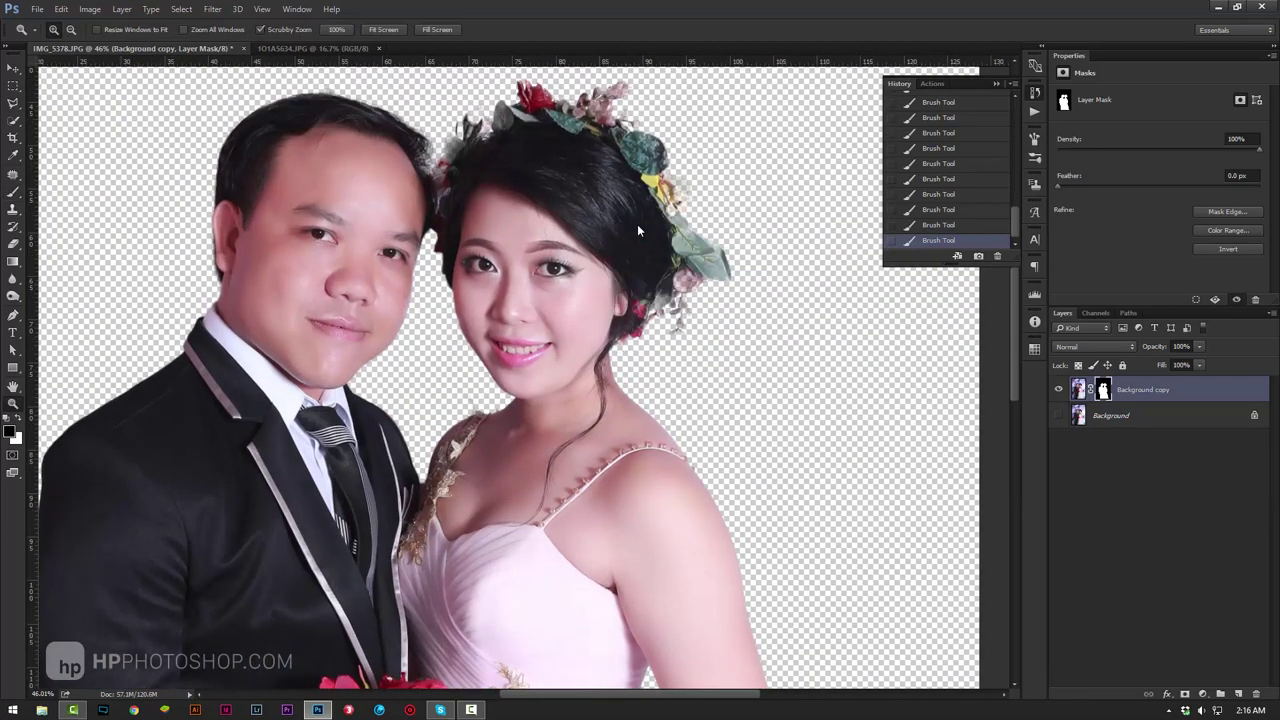
key(ctrl+0)
alt+click(571, 313)
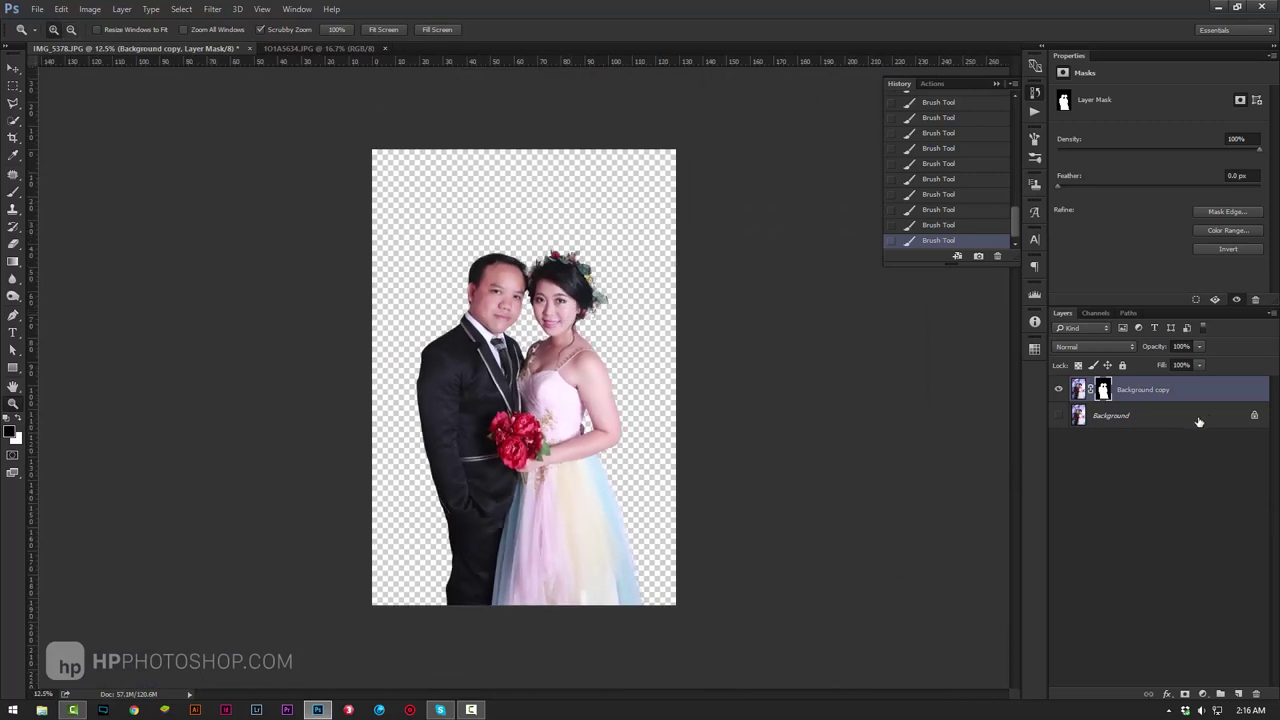
click(1078, 389)
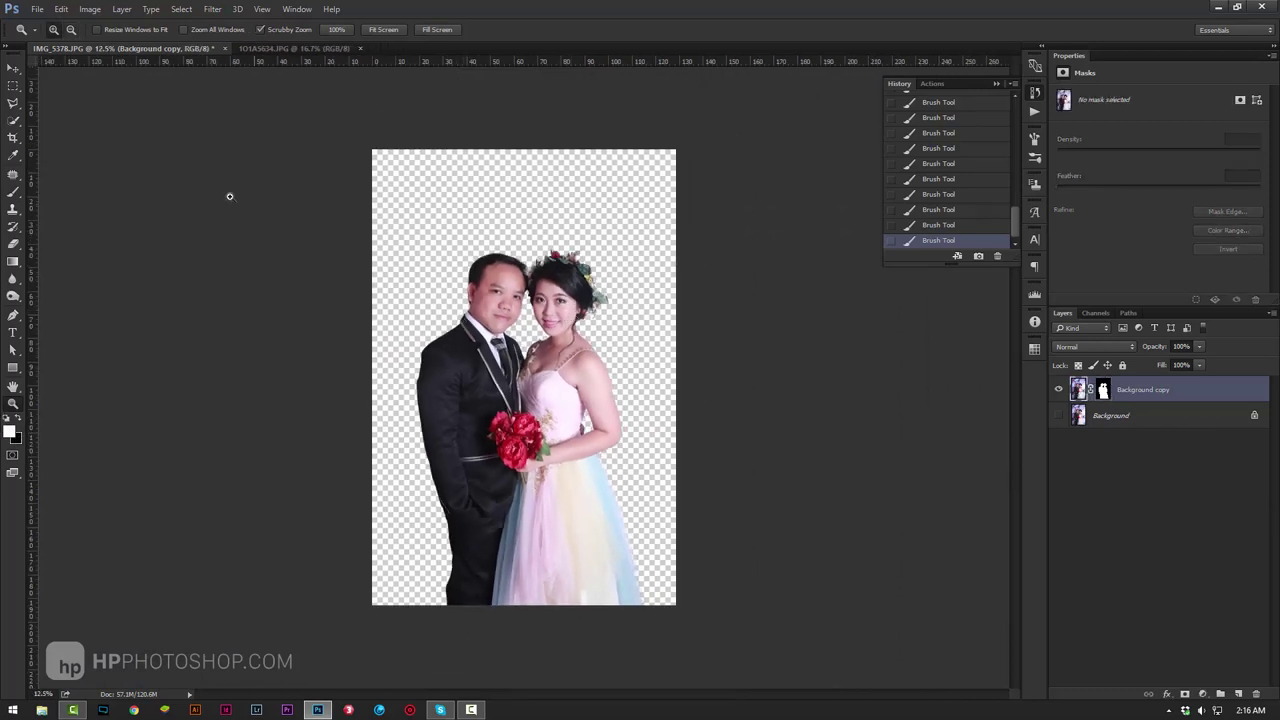
click(14, 68)
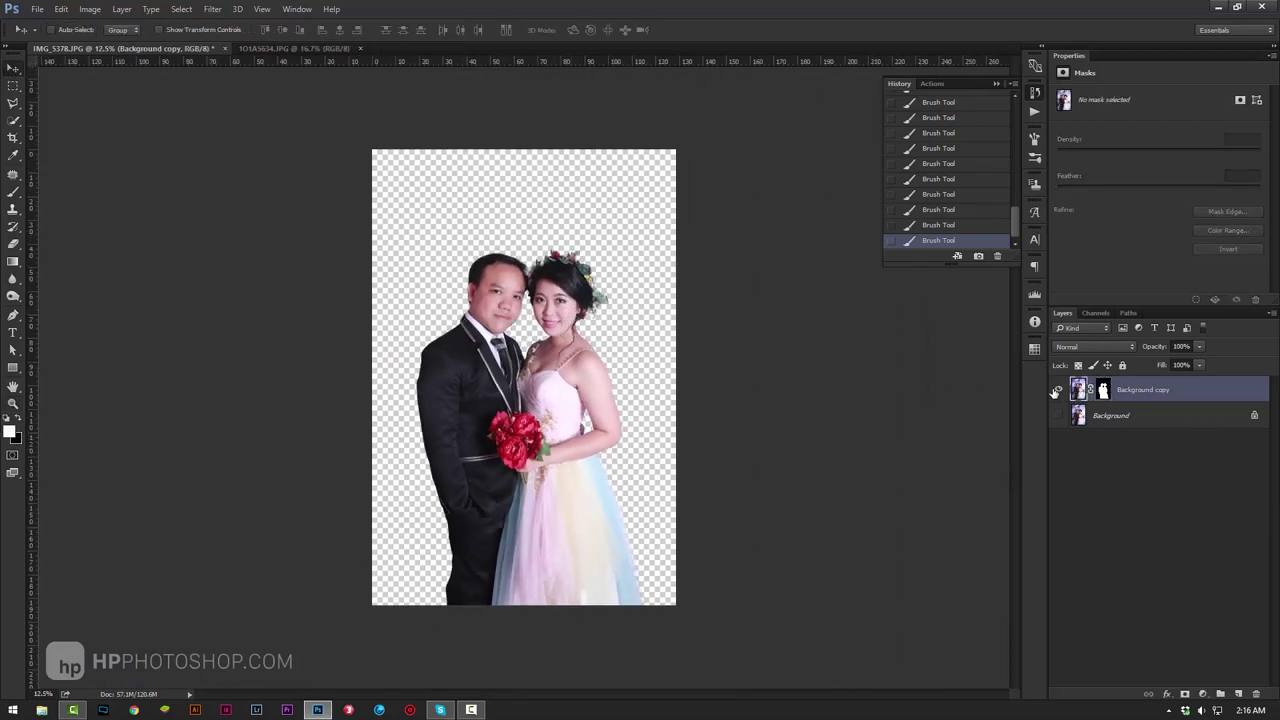
mouse_move(505, 292)
mouse_down()
mouse_move(290, 47)
mouse_move(522, 390)
mouse_up()
drag(645, 465, 552, 372)
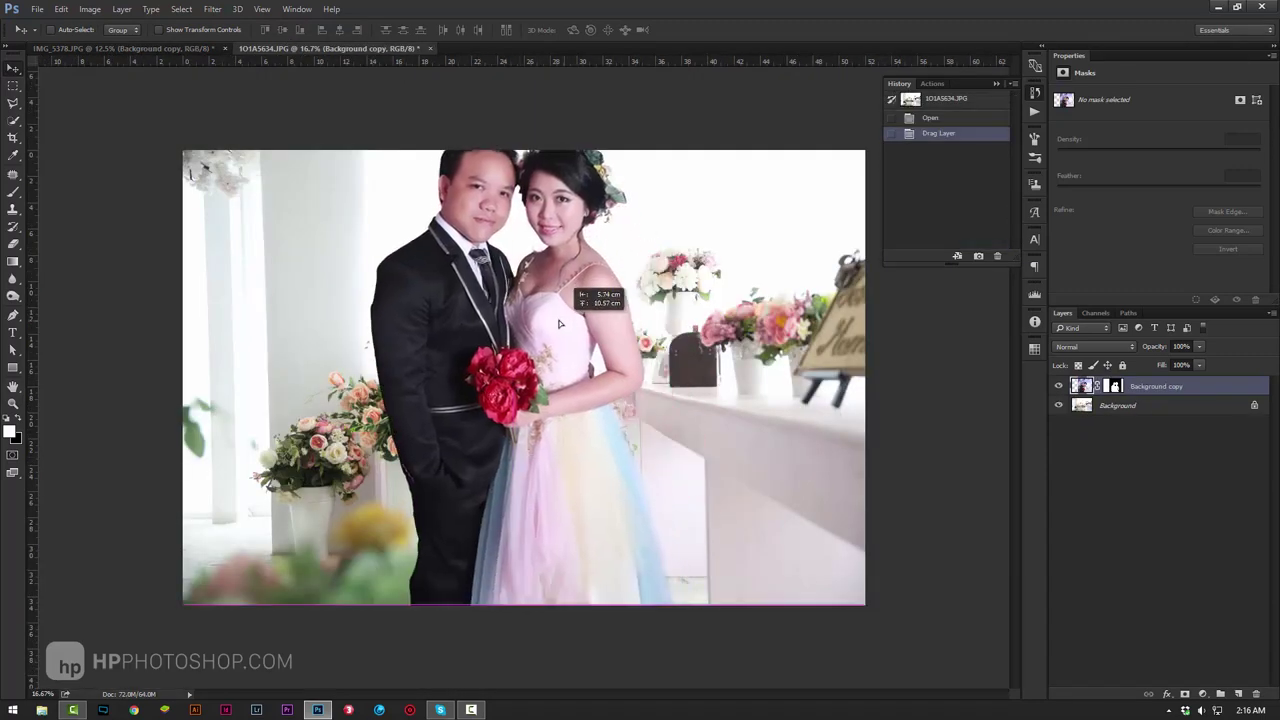
Step: Scale the couple to about 110%, shift it up slightly, and commit
key(ctrl+t)
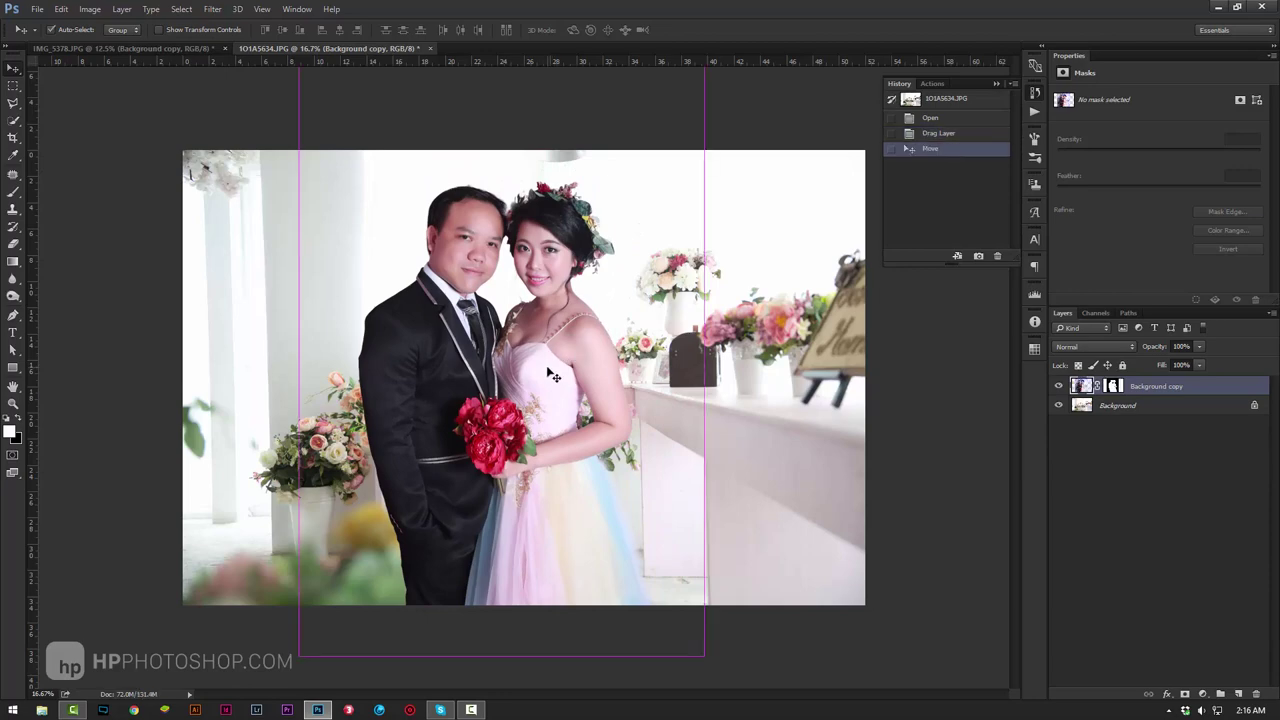
drag(703, 655, 893, 633)
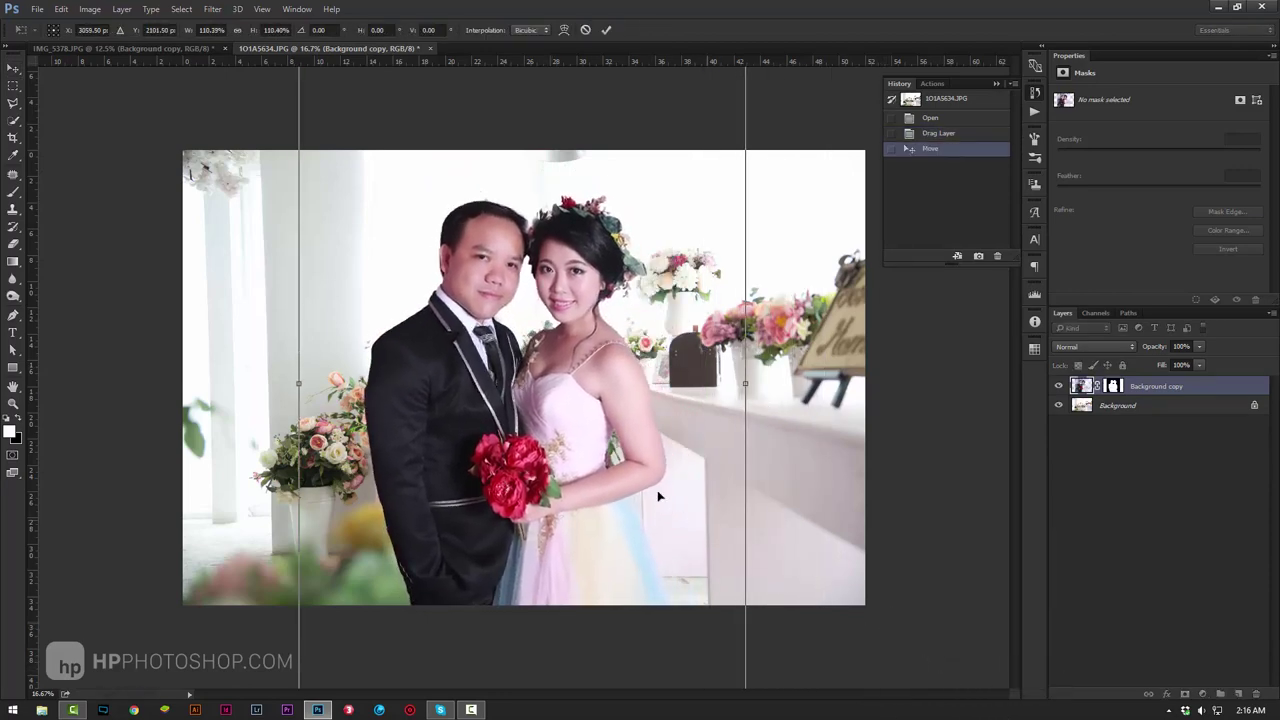
mouse_move(657, 491)
mouse_down()
mouse_move(623, 430)
mouse_move(636, 432)
mouse_move(623, 438)
mouse_up()
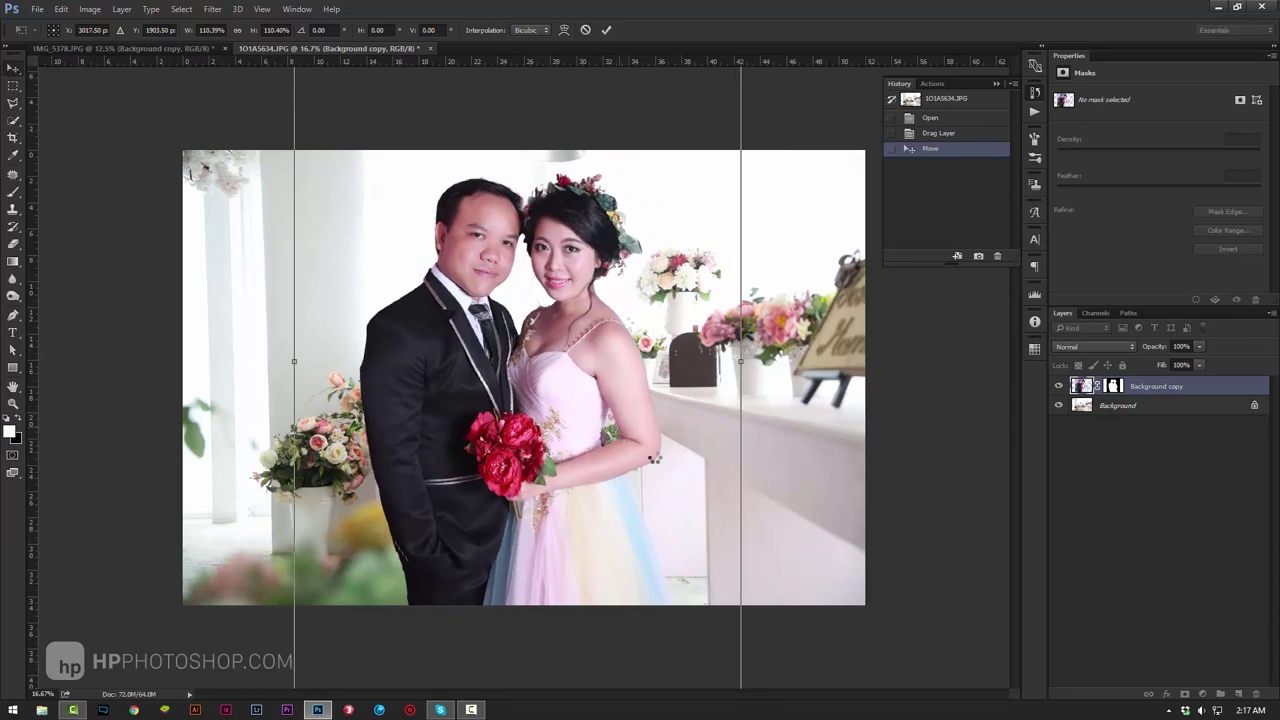
key(Return)
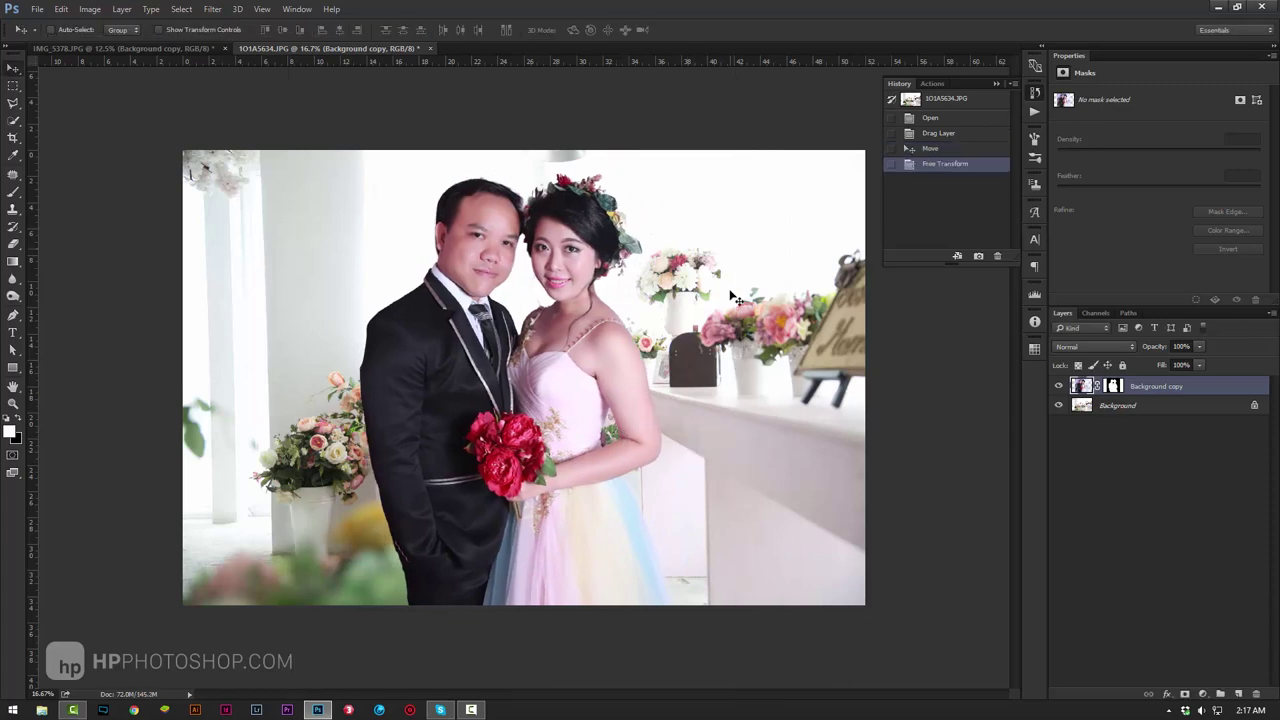
Step: Paint out leftover background along the couple's edges on the layer mask
click(1058, 386)
click(1058, 386)
click(1112, 386)
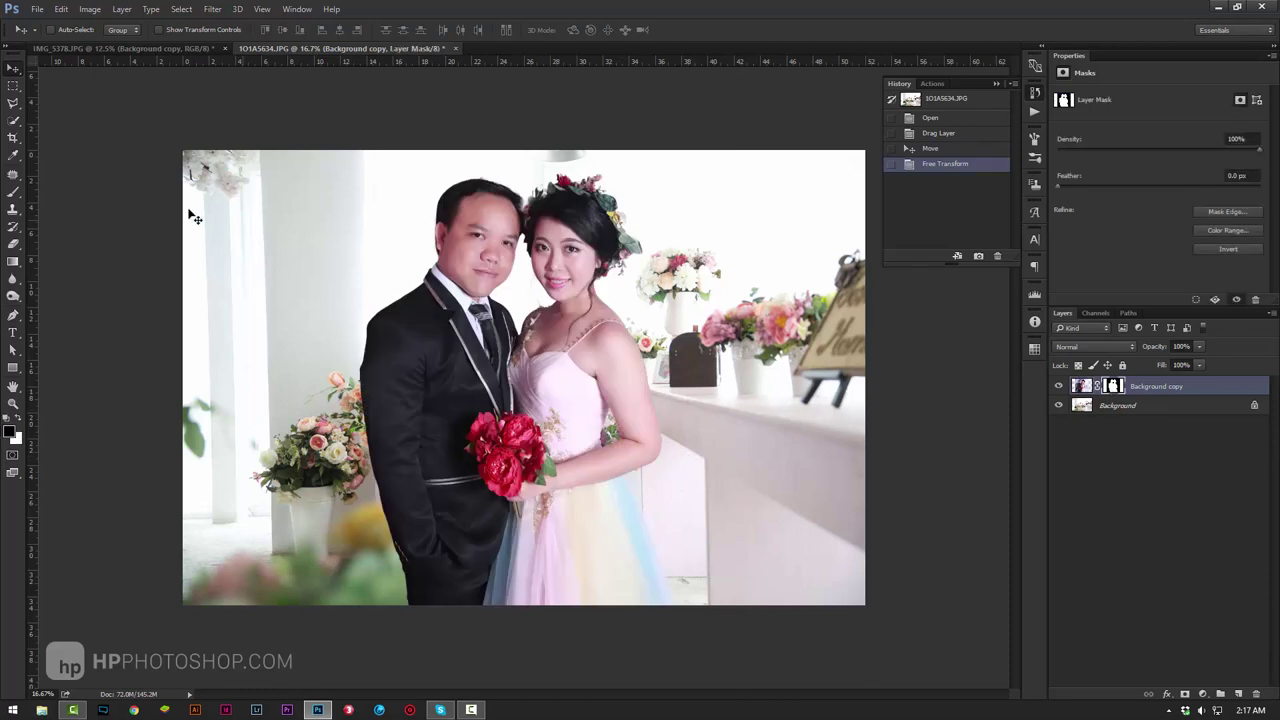
click(13, 191)
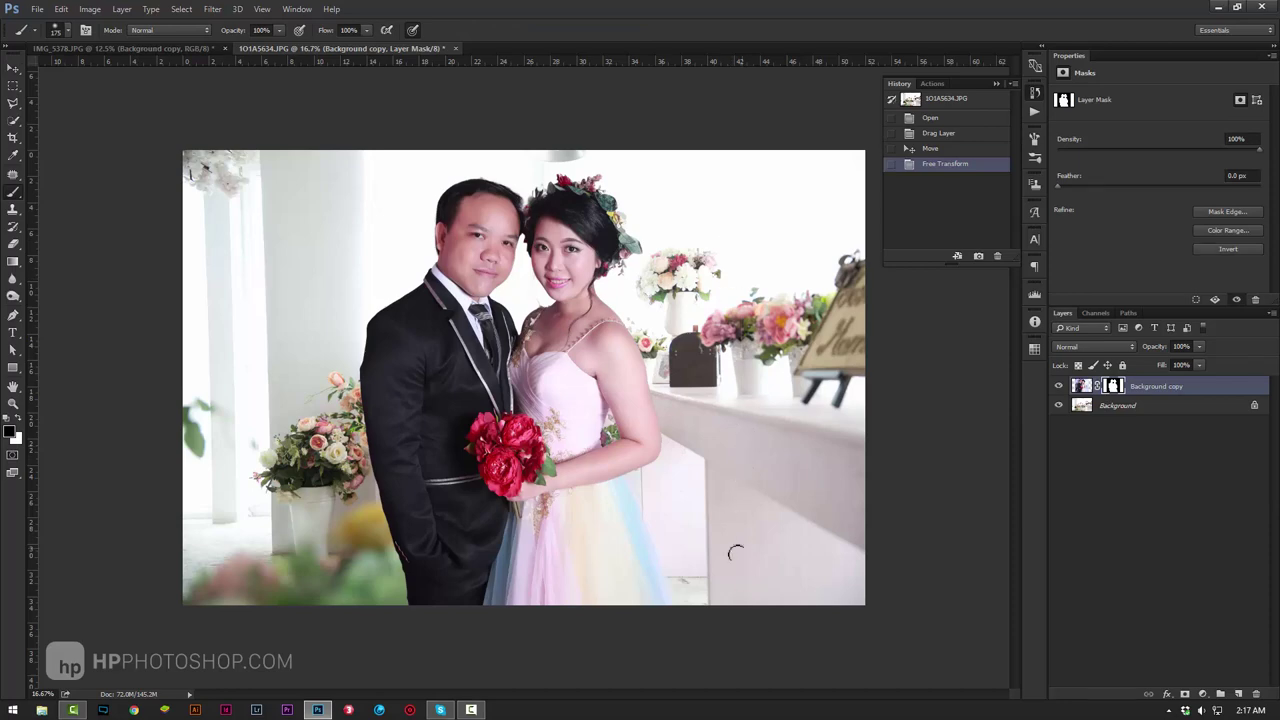
drag(735, 553, 701, 473)
click(675, 440)
click(695, 442)
click(713, 442)
click(713, 455)
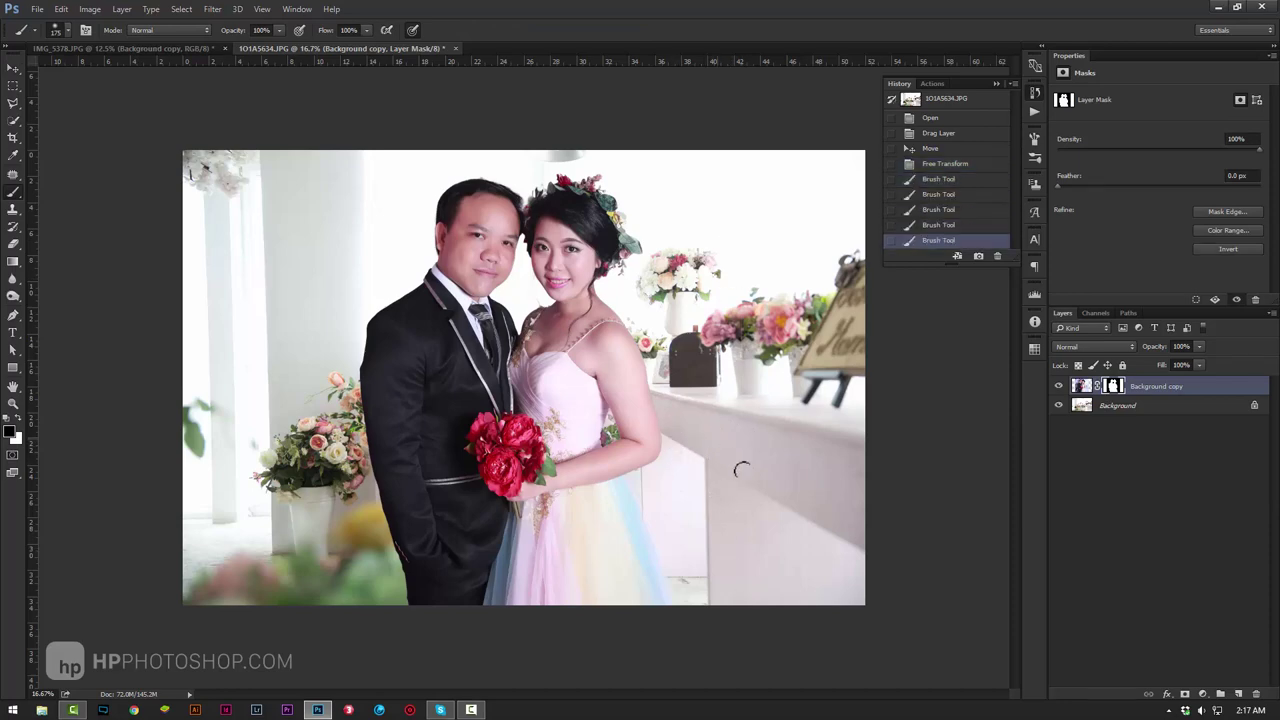
click(741, 469)
click(715, 540)
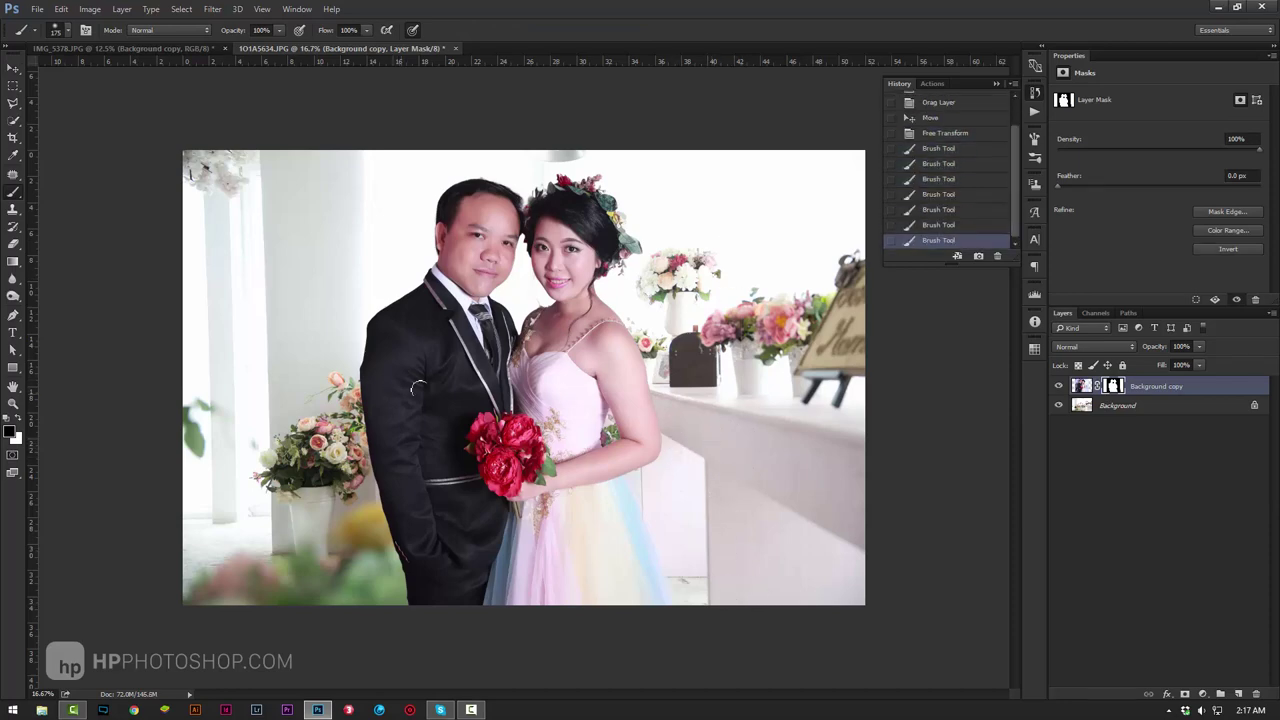
Step: Zoom in on the groom's head and mask out the stray grey mark above his hair
key(z)
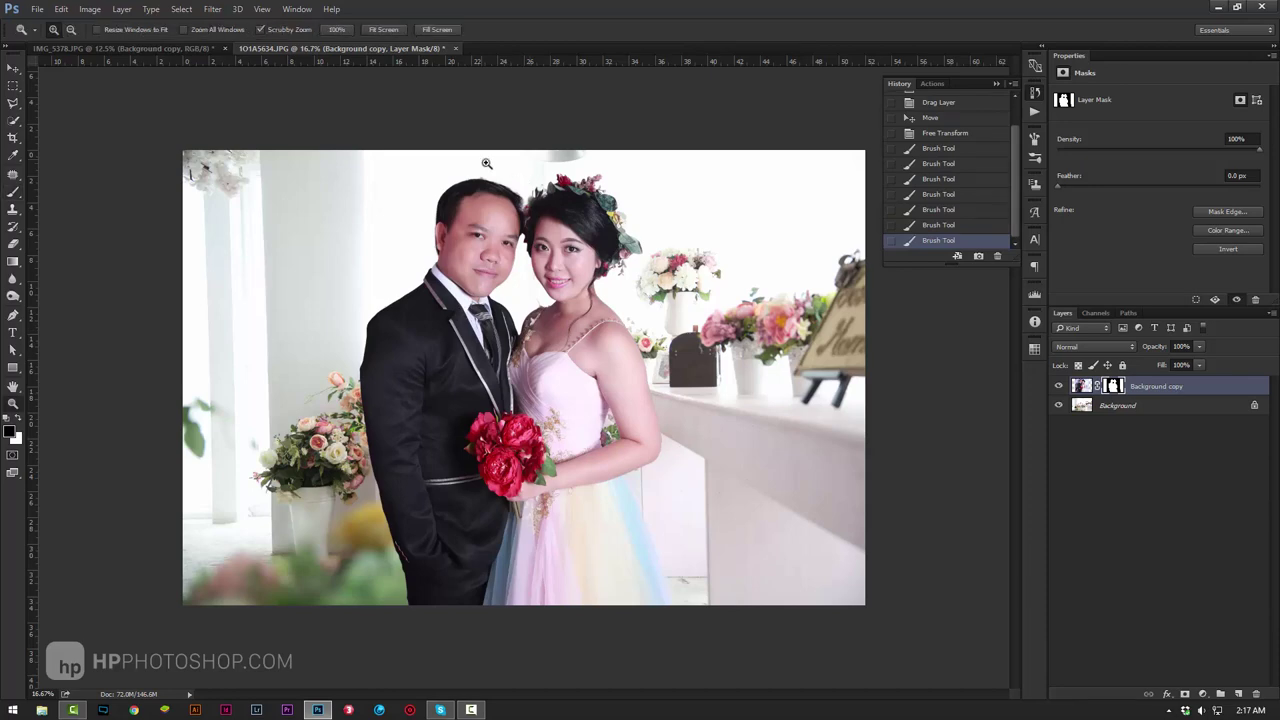
drag(486, 165, 488, 200)
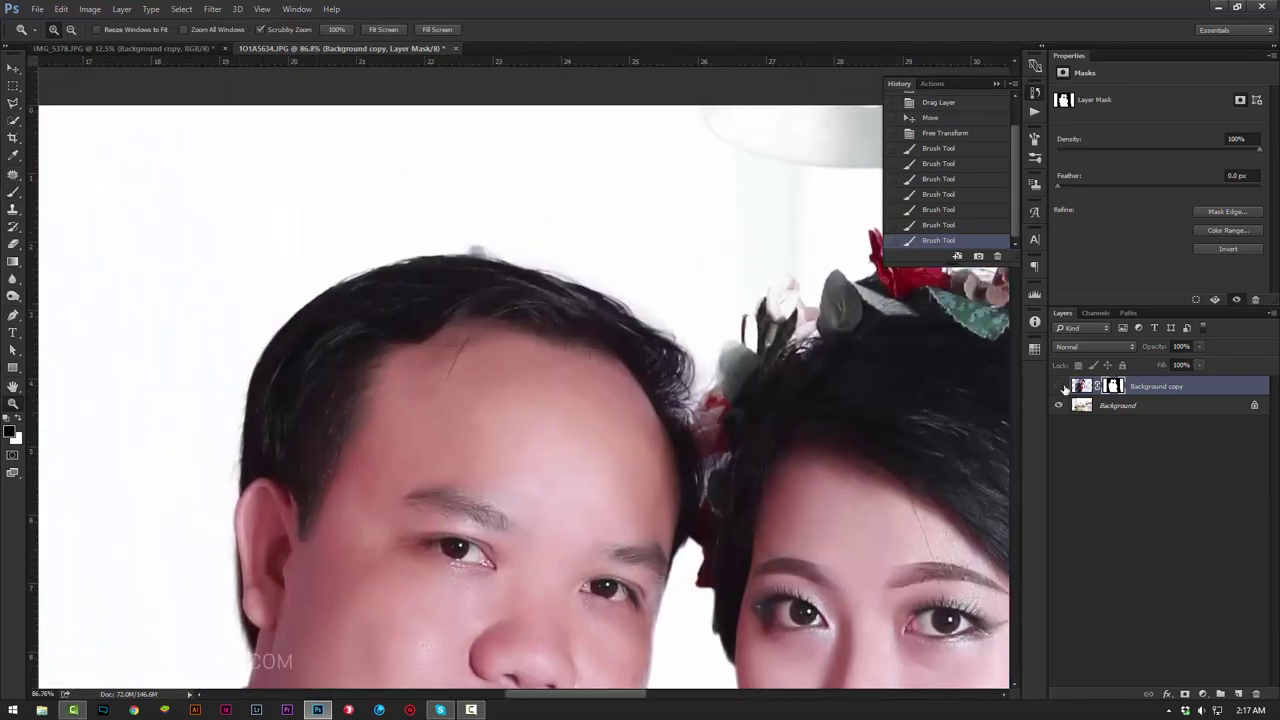
click(1059, 386)
click(1059, 386)
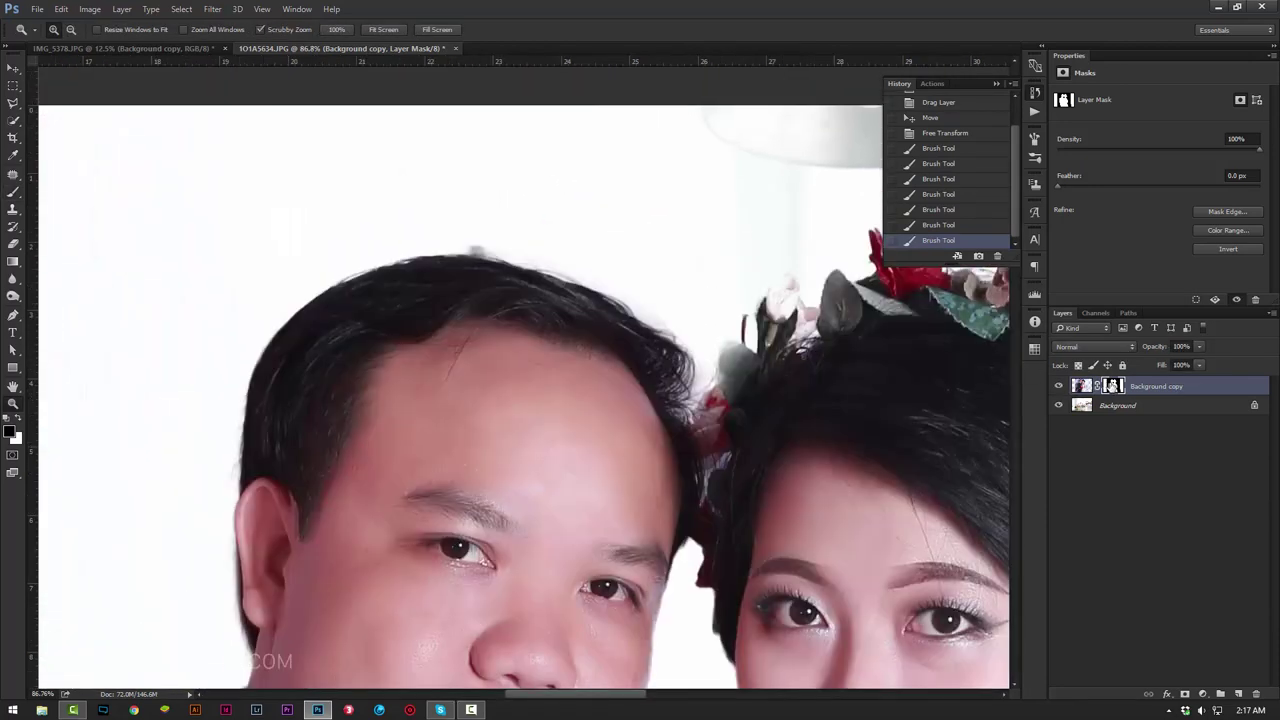
click(13, 191)
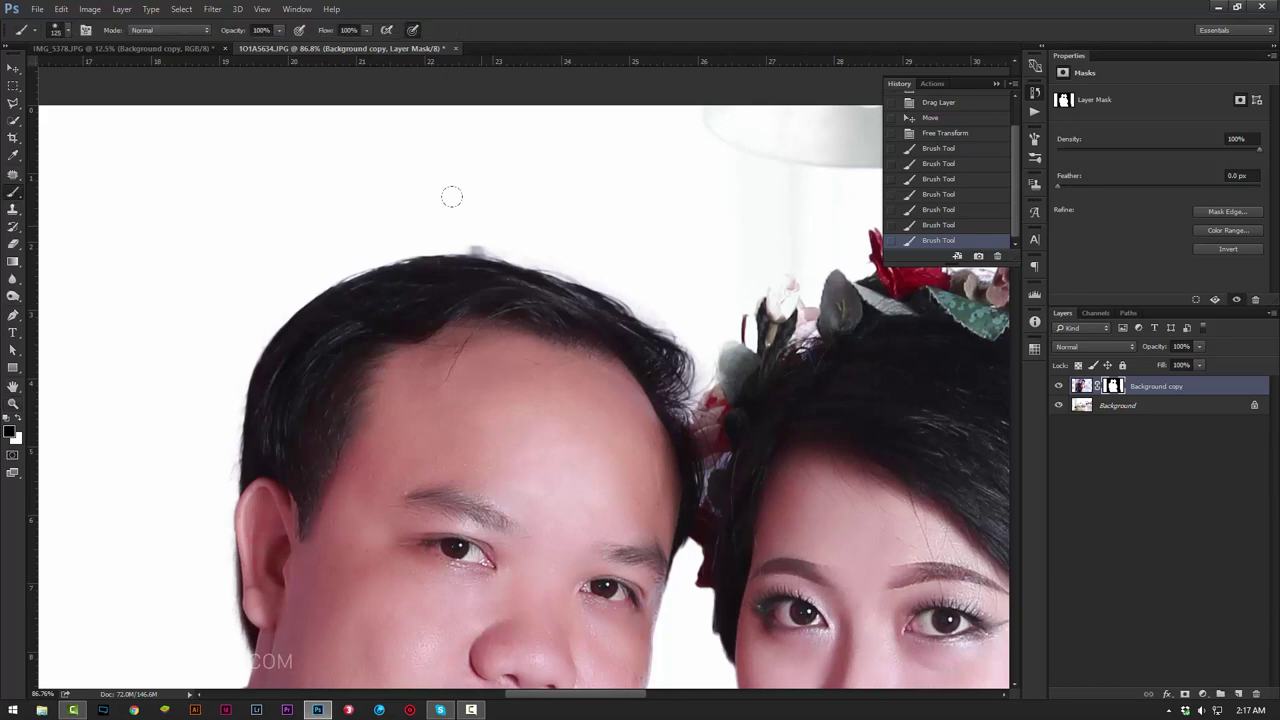
drag(457, 246, 503, 246)
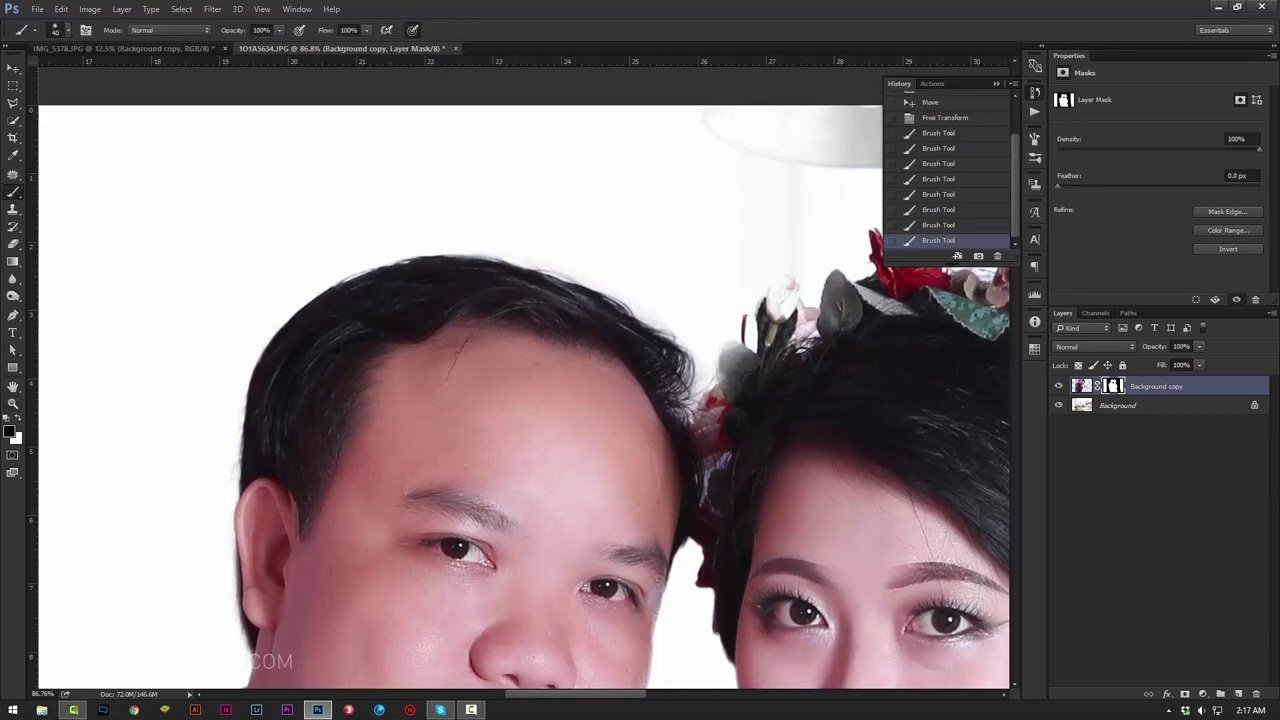
Step: Check the bride's face, hair and dress edges, then nudge the couple slightly up and left
drag(764, 477, 595, 330)
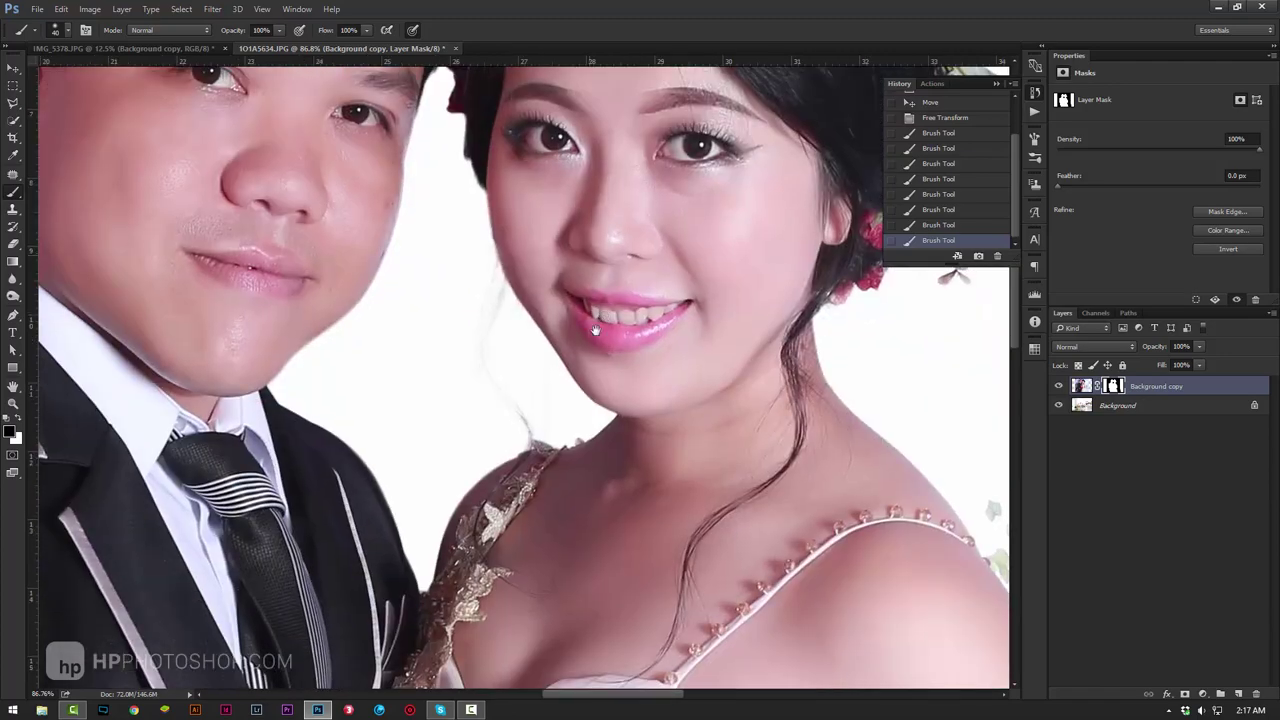
mouse_move(765, 310)
mouse_down()
mouse_move(542, 478)
mouse_move(703, 340)
mouse_move(731, 178)
mouse_up()
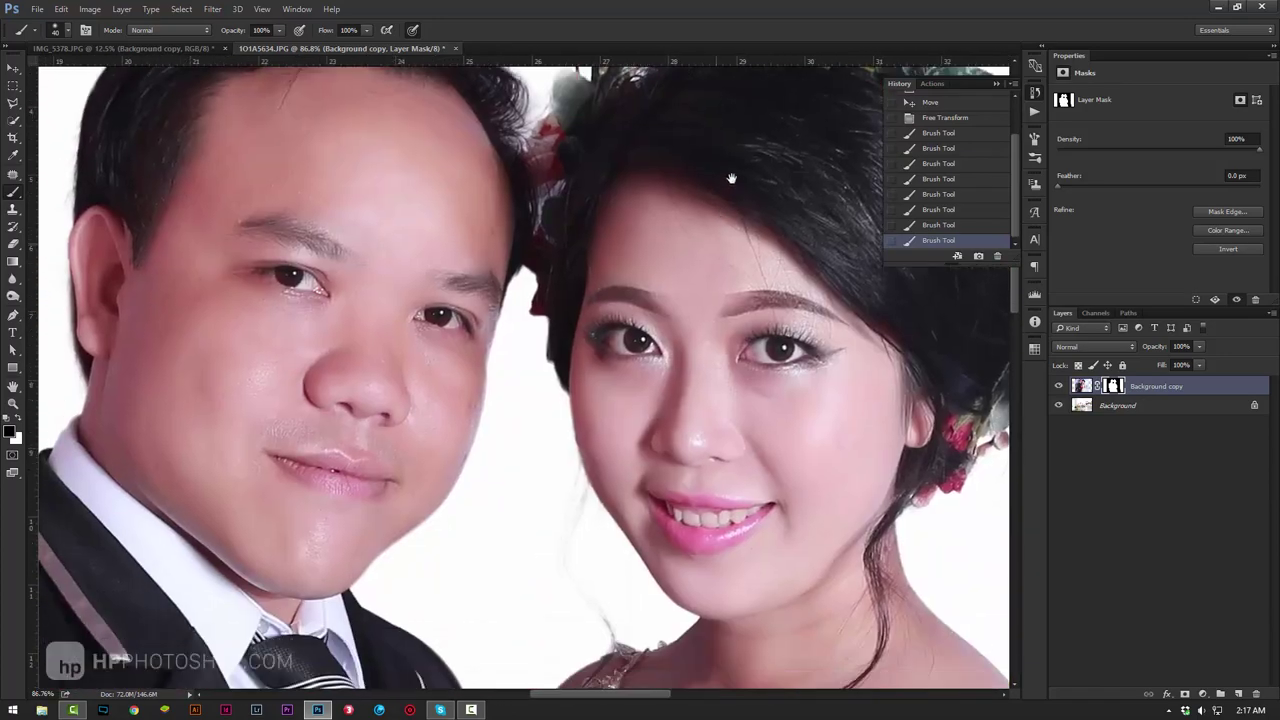
scroll(600, 505, down, 3)
drag(600, 505, 600, 405)
key(z)
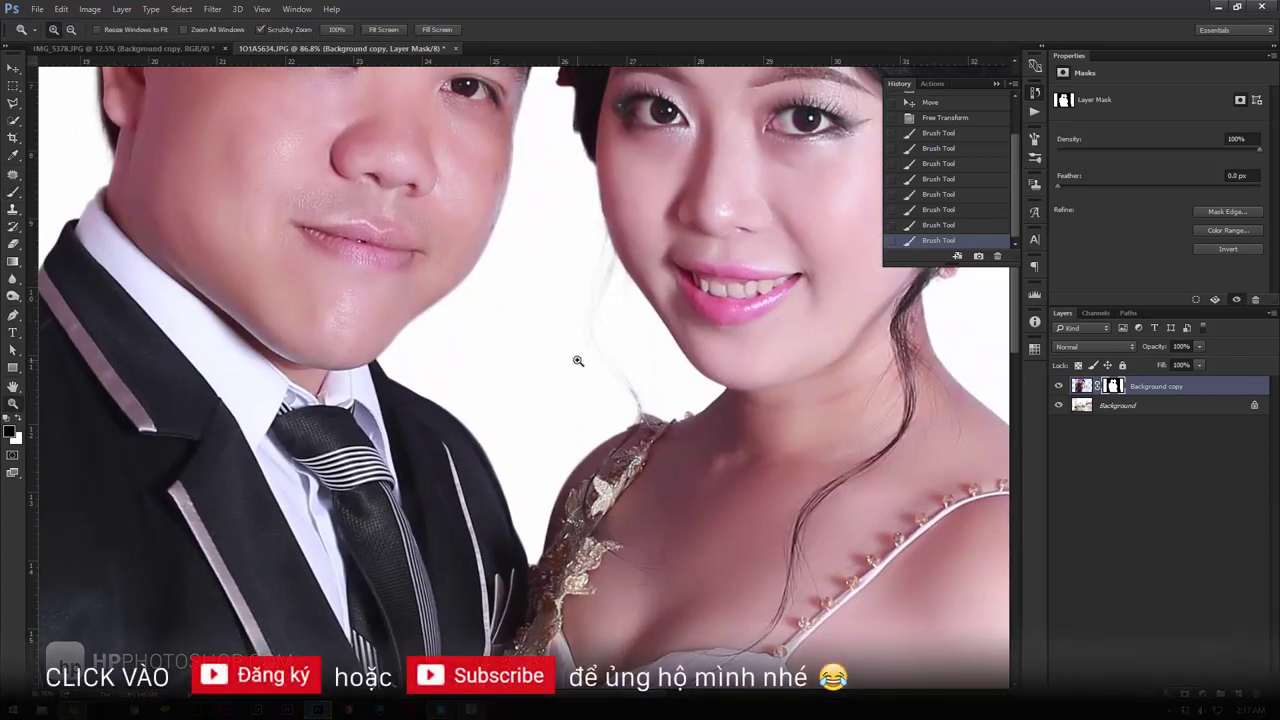
drag(578, 361, 538, 372)
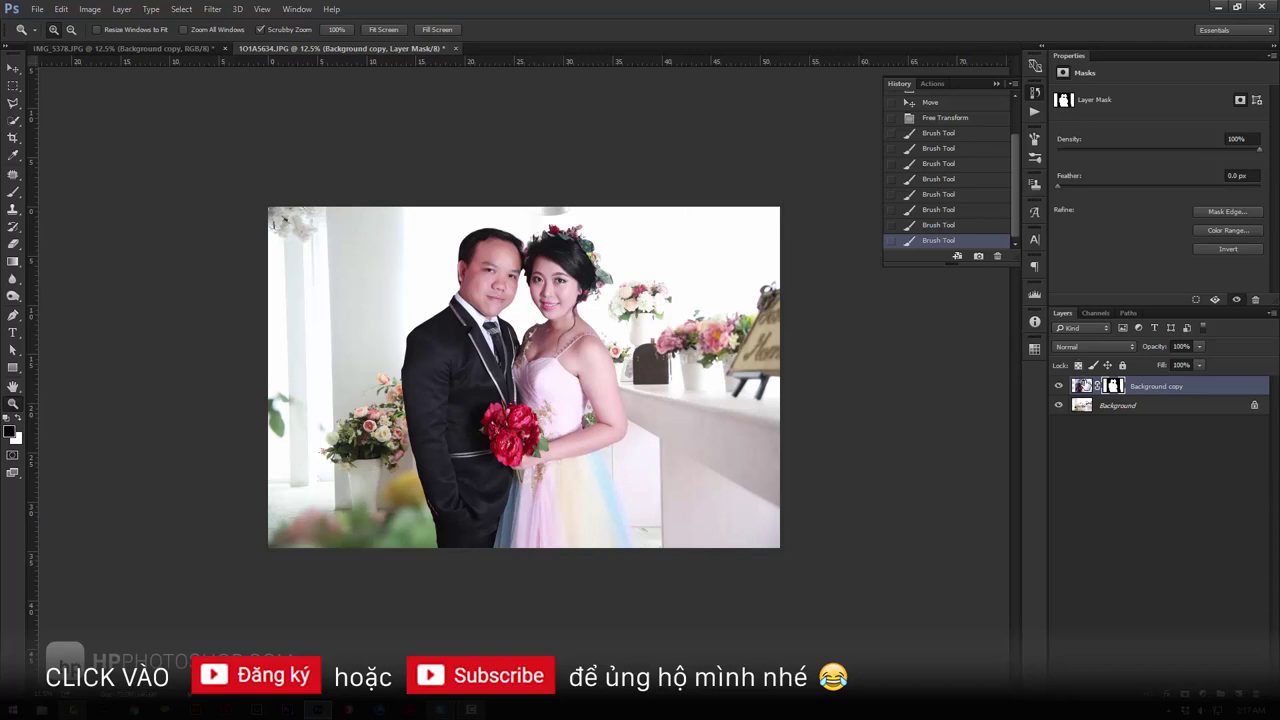
key(ctrl+2)
click(13, 68)
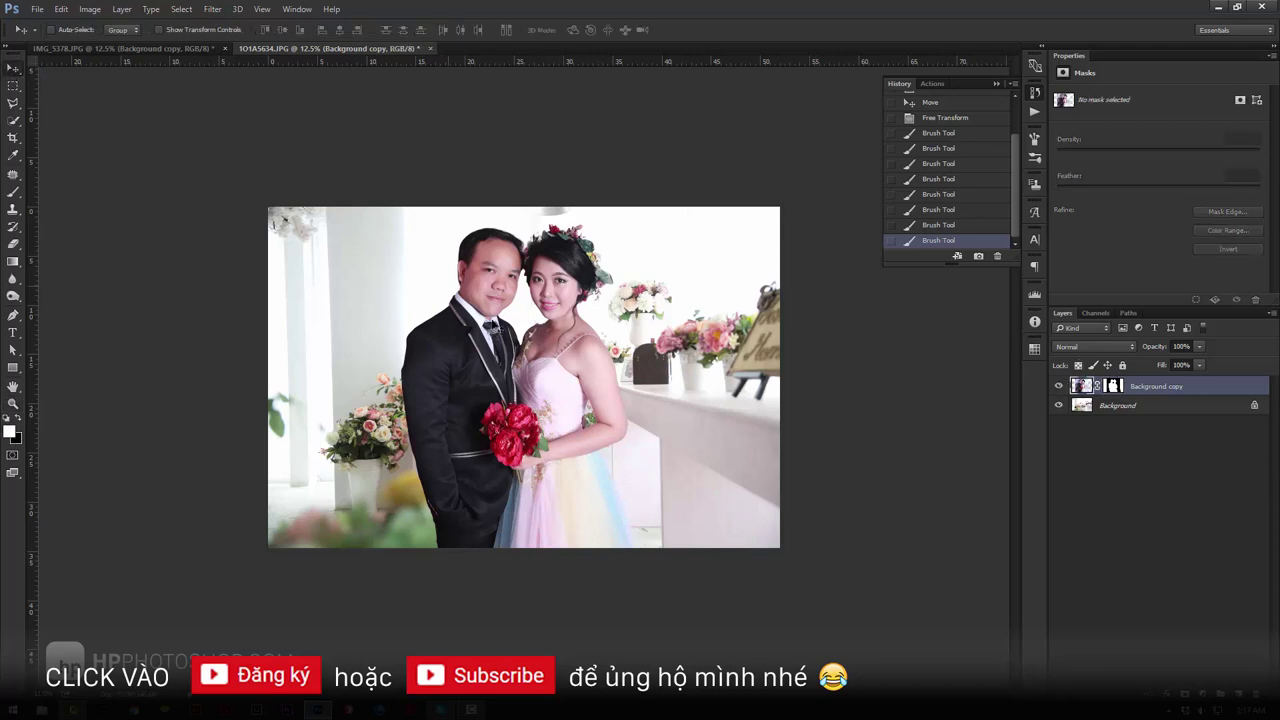
drag(543, 366, 538, 364)
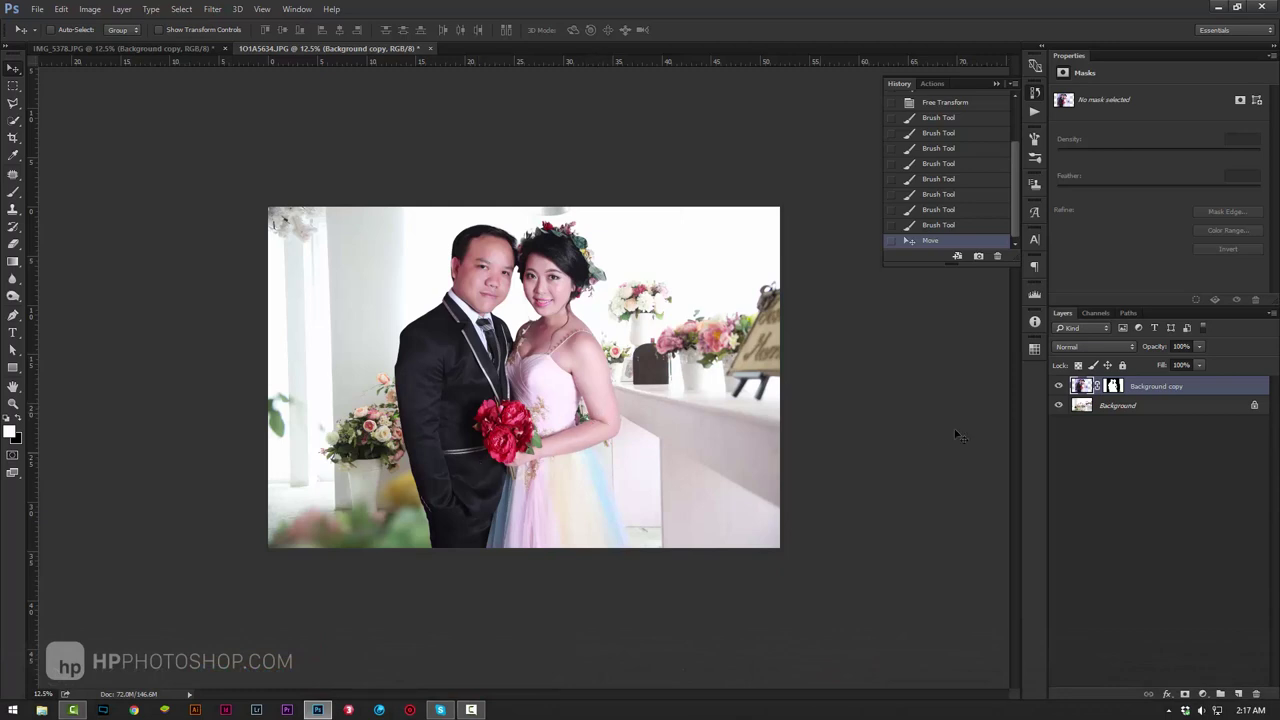
Step: Add a Hue/Saturation layer clipped to the couple and start adjusting hue and lightness
click(1202, 694)
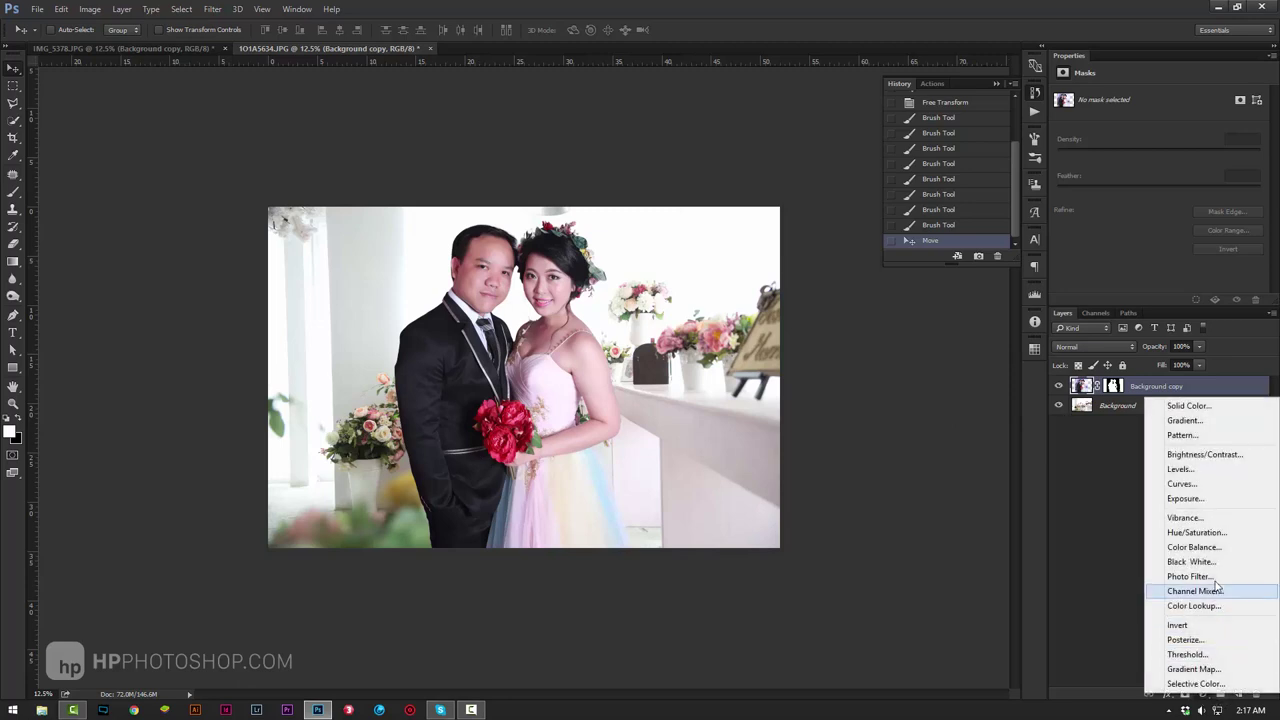
click(1197, 533)
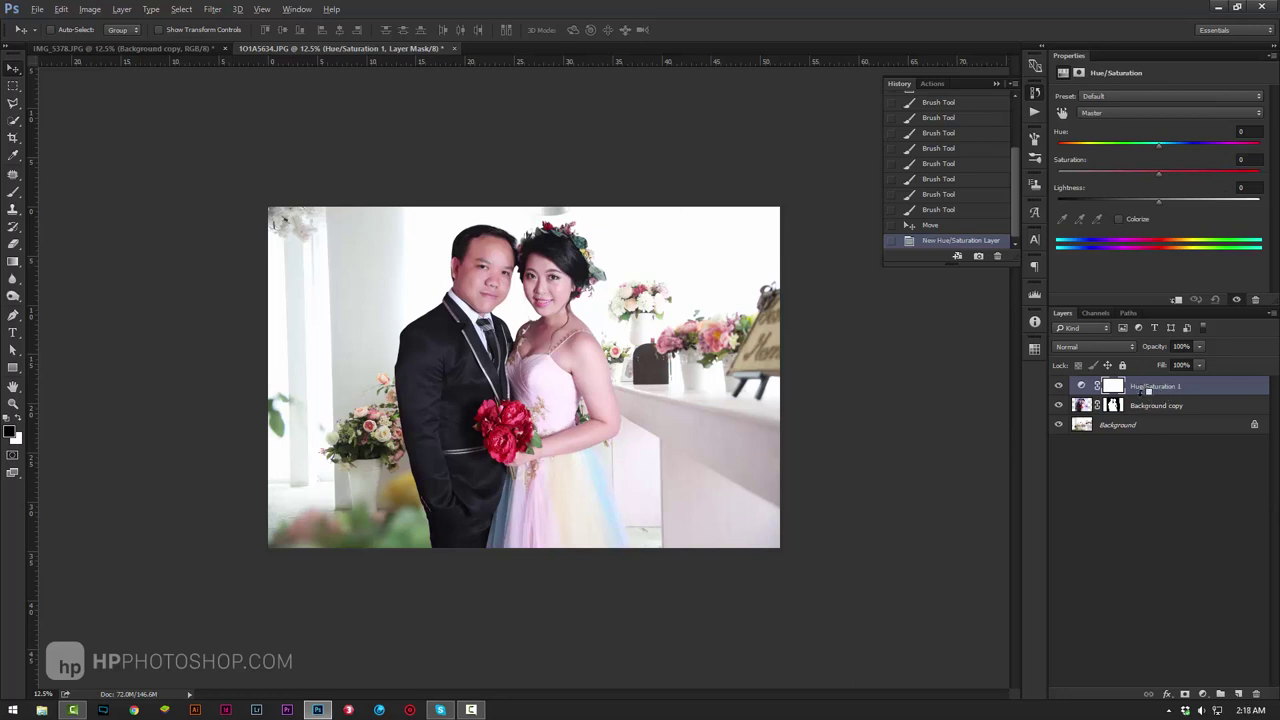
alt+click(1146, 393)
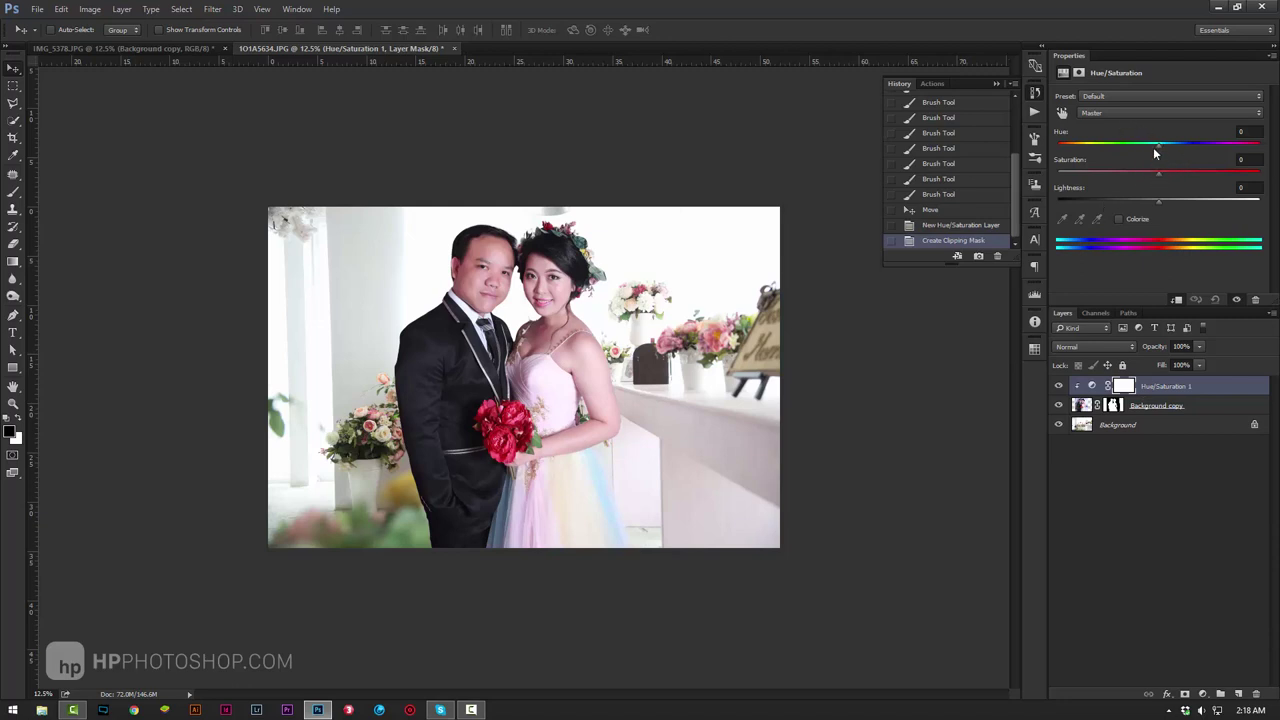
drag(1157, 145, 1157, 146)
drag(1161, 201, 1155, 177)
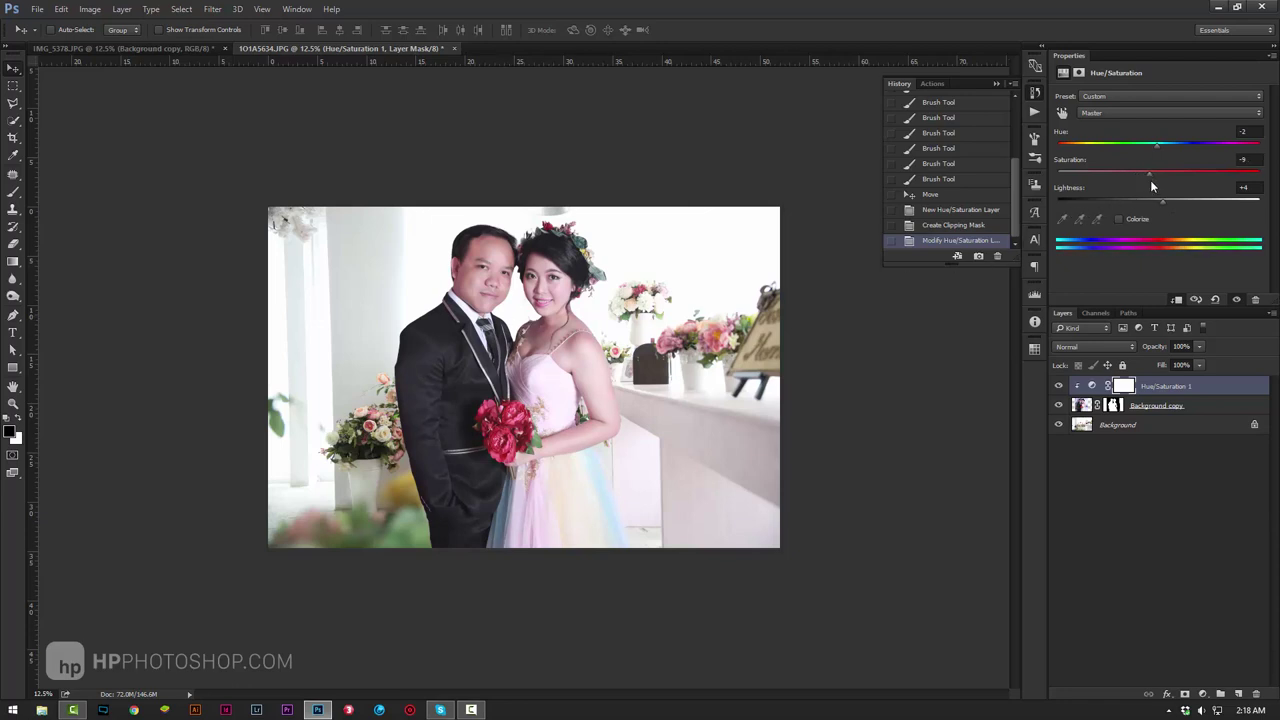
drag(1152, 148, 1158, 161)
click(1067, 133)
Step: Settle on Hue +4, Saturation -7, Lightness +4, comparing before and after
click(1060, 386)
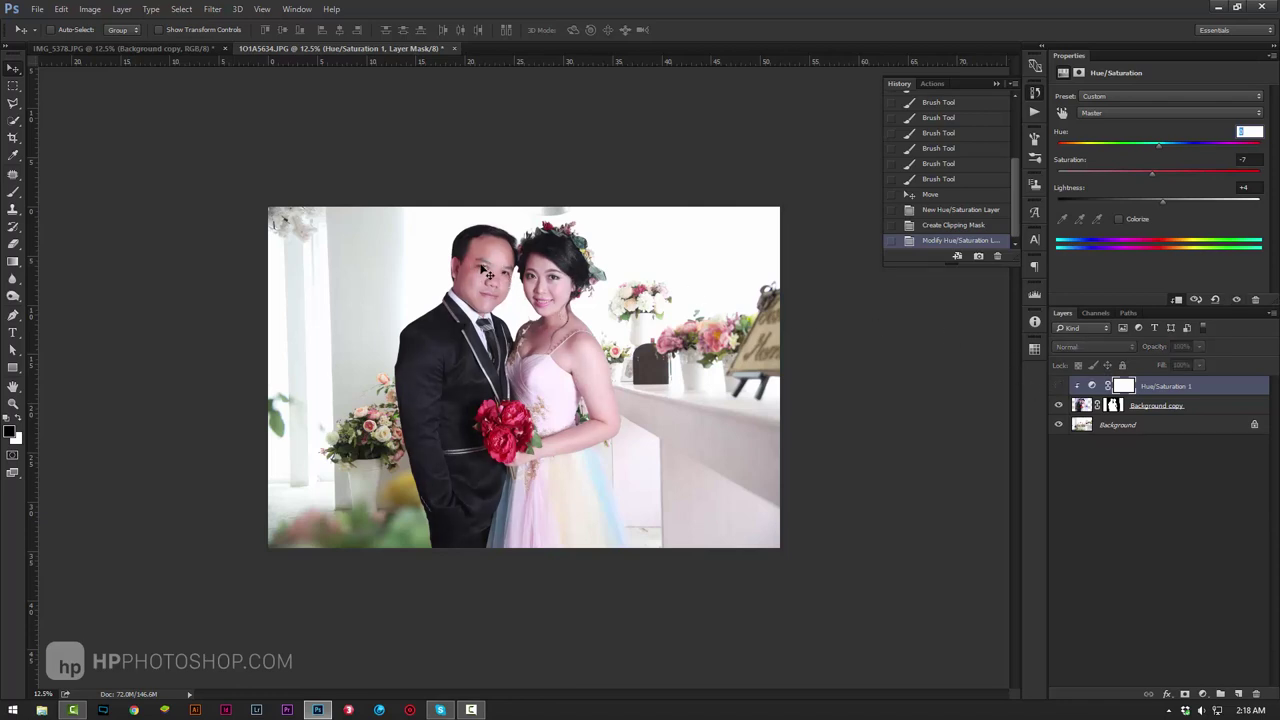
click(1059, 386)
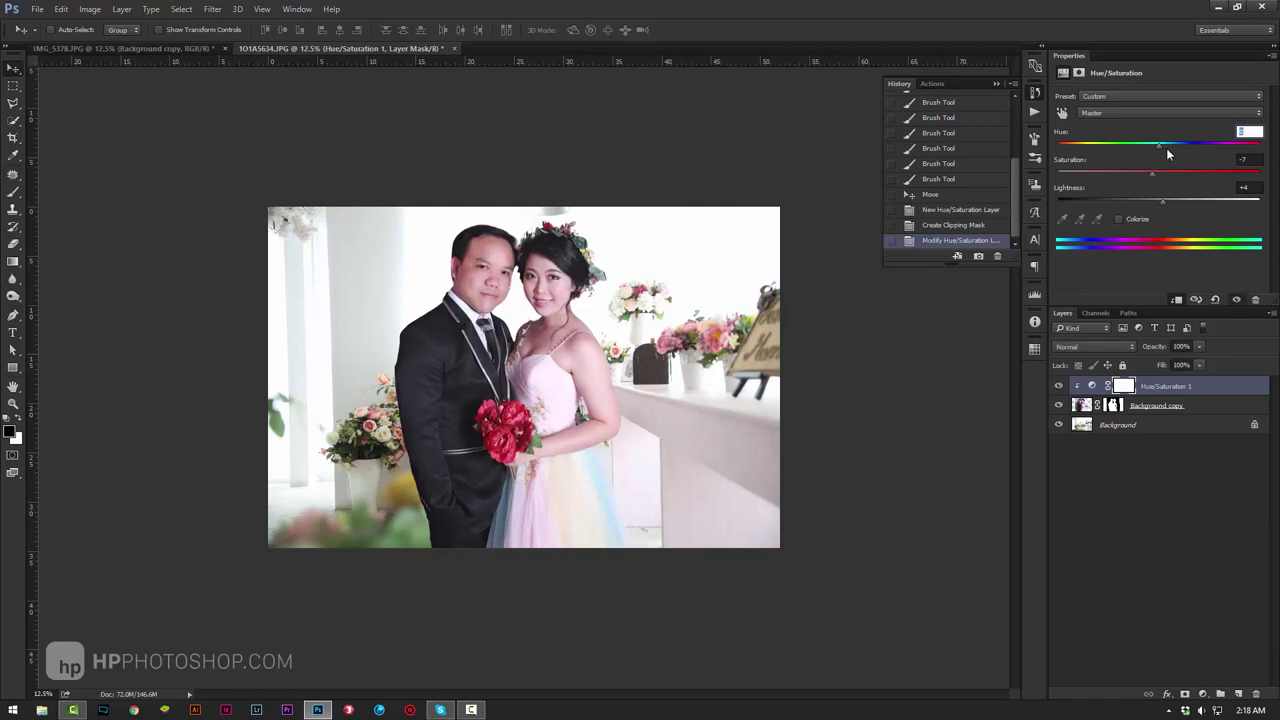
drag(1159, 145, 1161, 147)
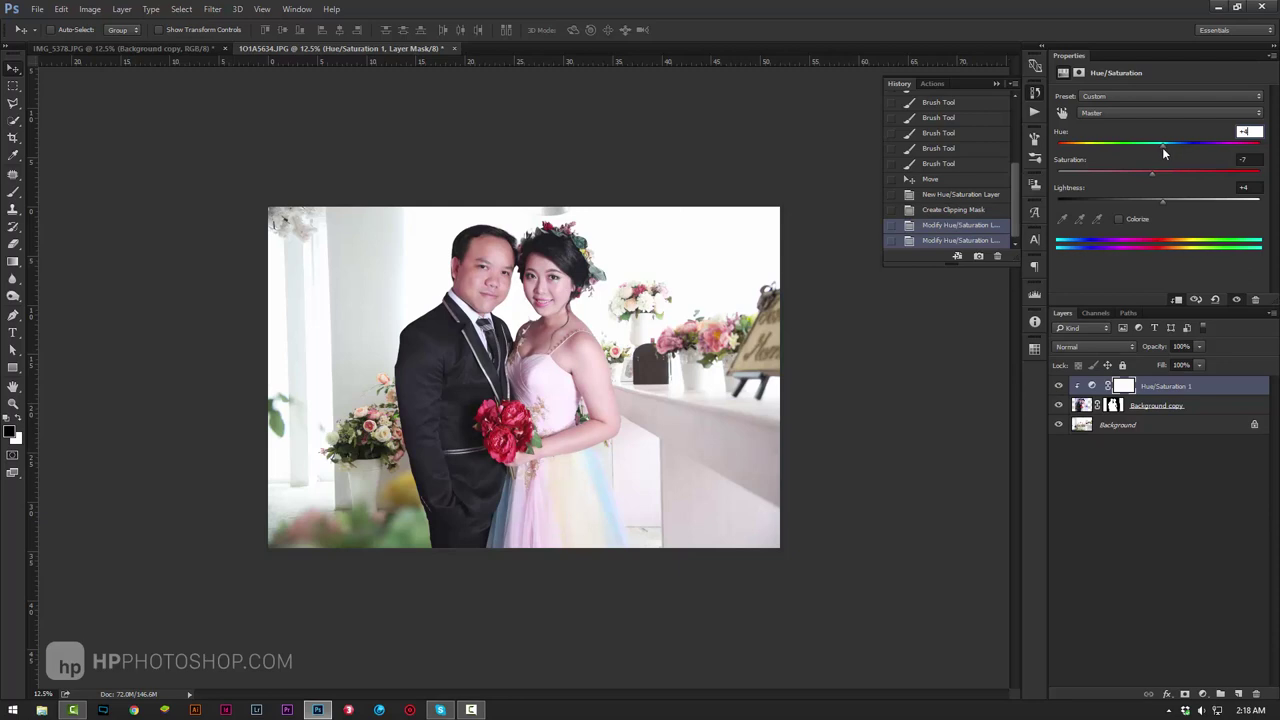
drag(1162, 147, 1162, 147)
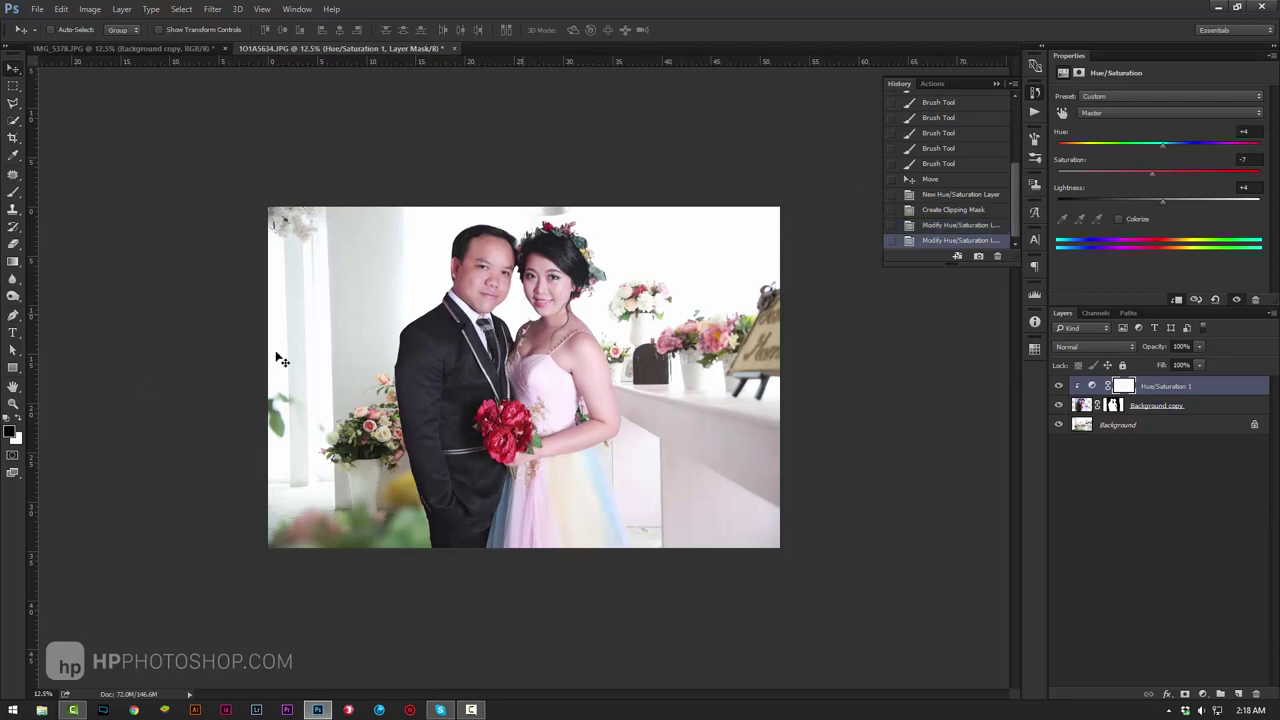
click(1059, 386)
click(1059, 386)
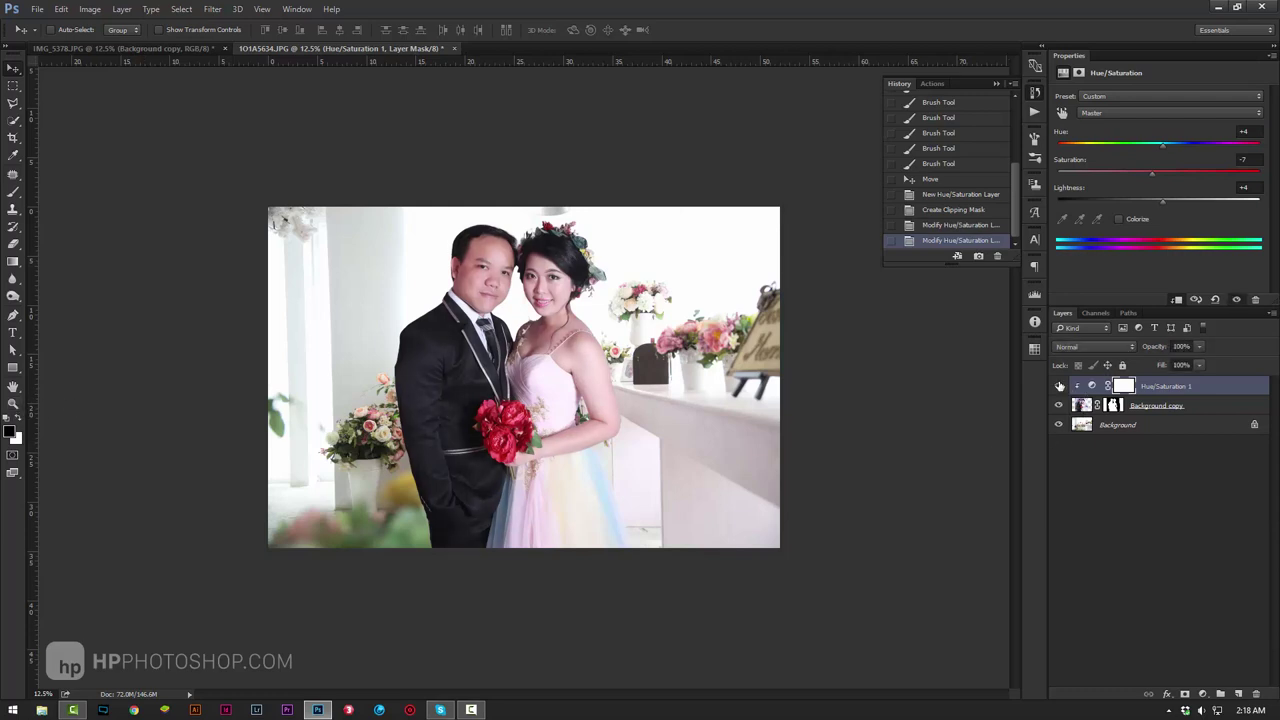
click(1059, 386)
click(1059, 386)
click(1059, 386)
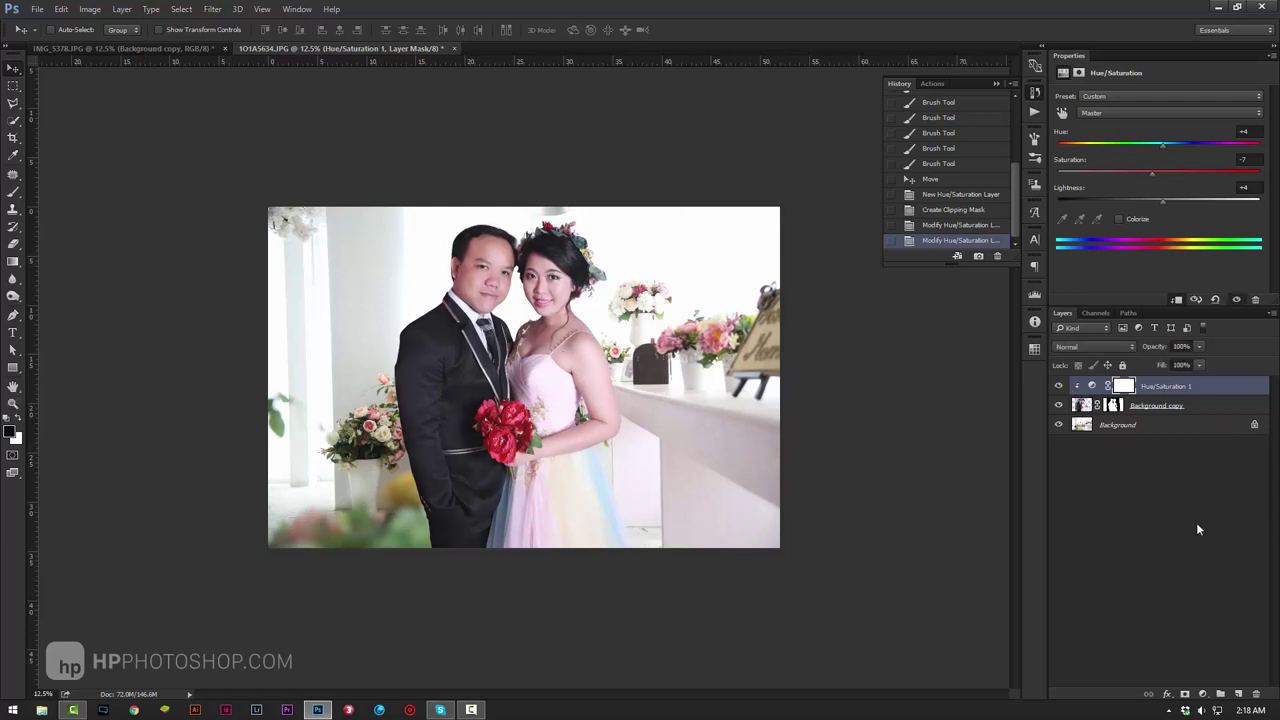
click(1204, 695)
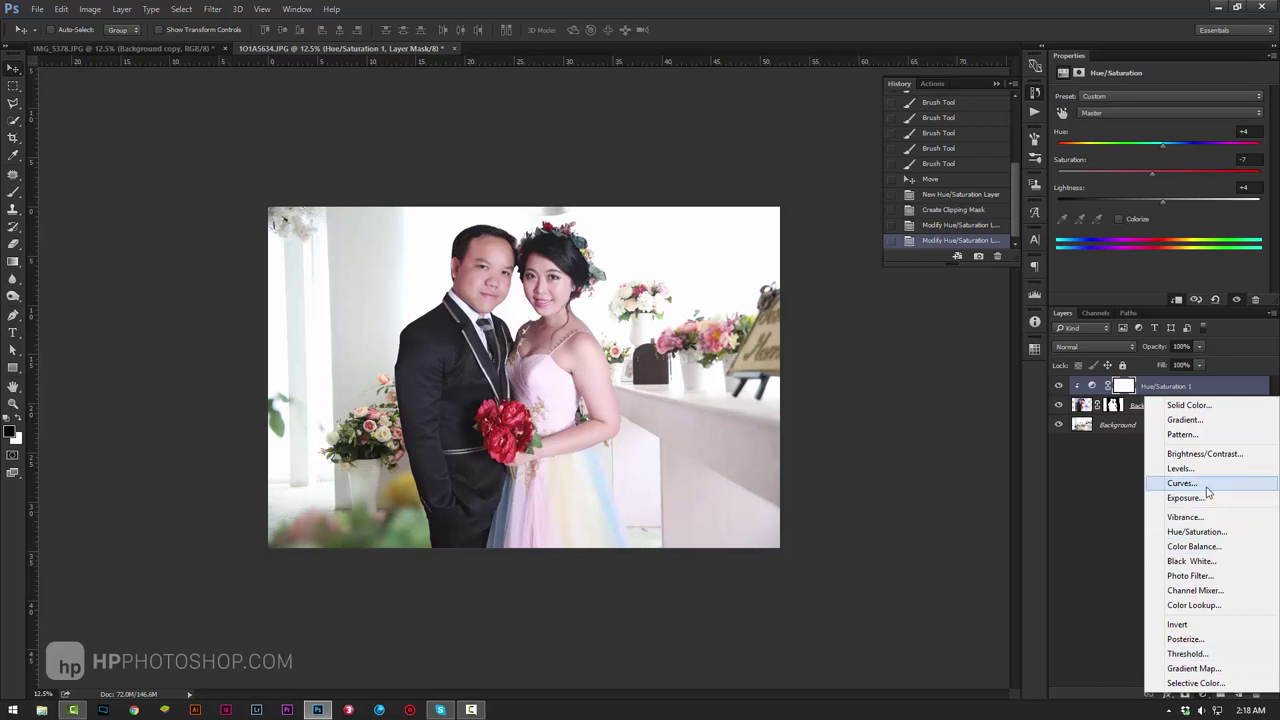
Step: Add a Curves layer clipped to the couple, darkening shadows and lifting highlights
click(1165, 489)
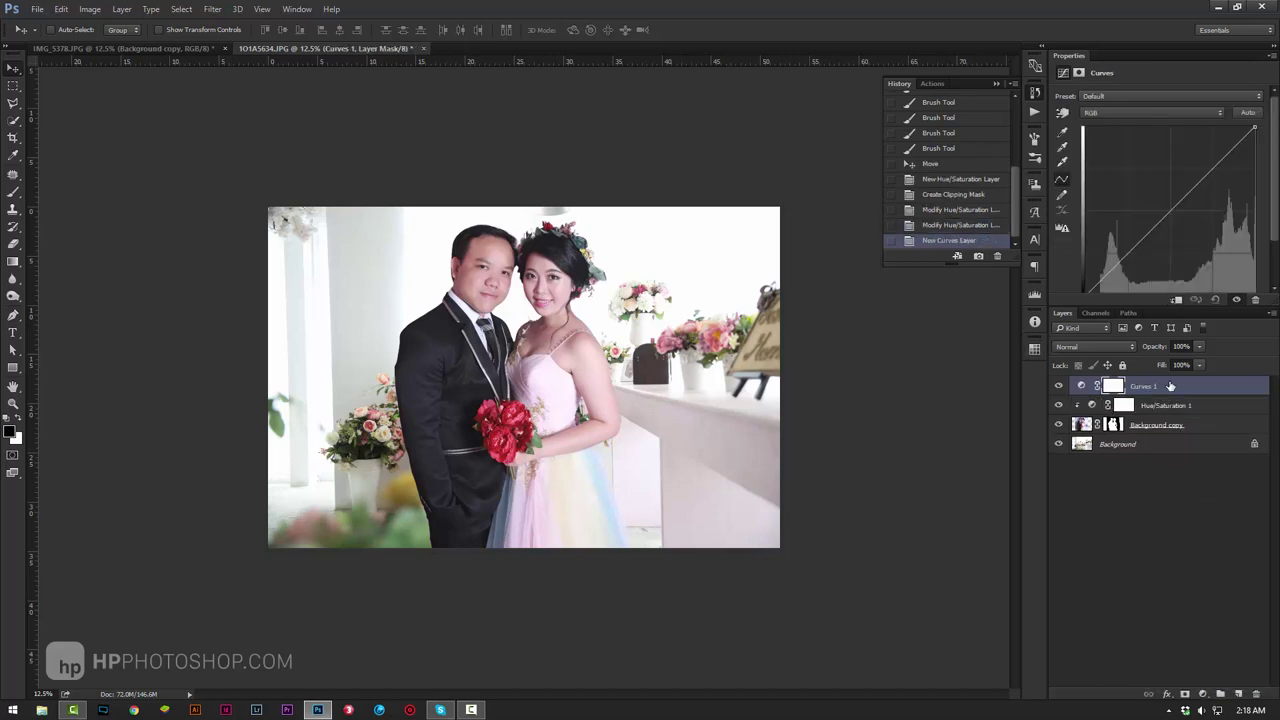
right_click(1165, 388)
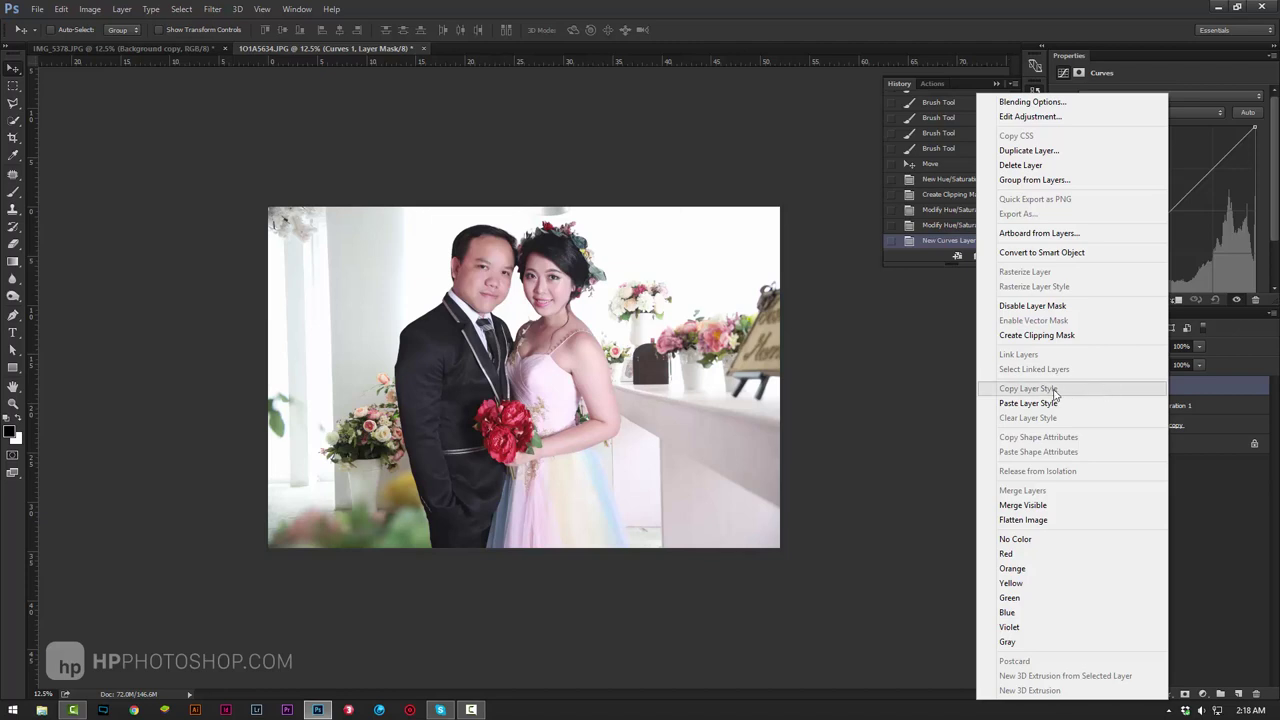
click(1022, 340)
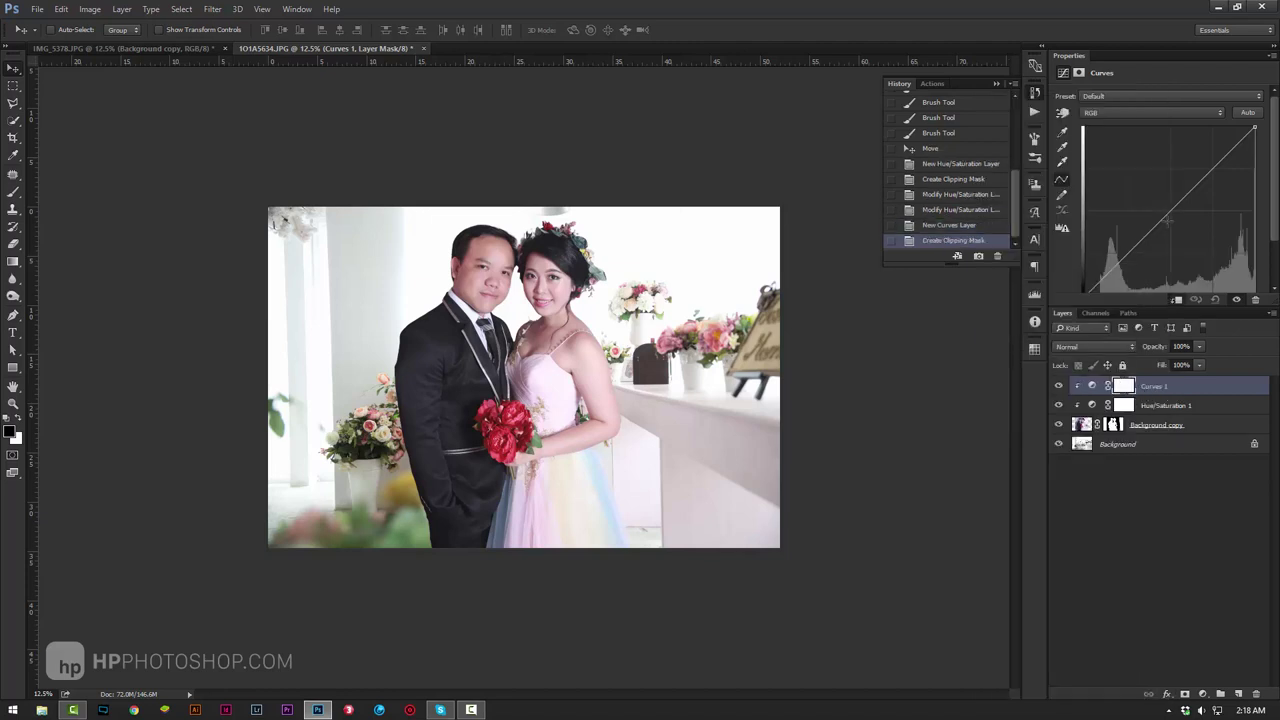
drag(1166, 220, 1158, 210)
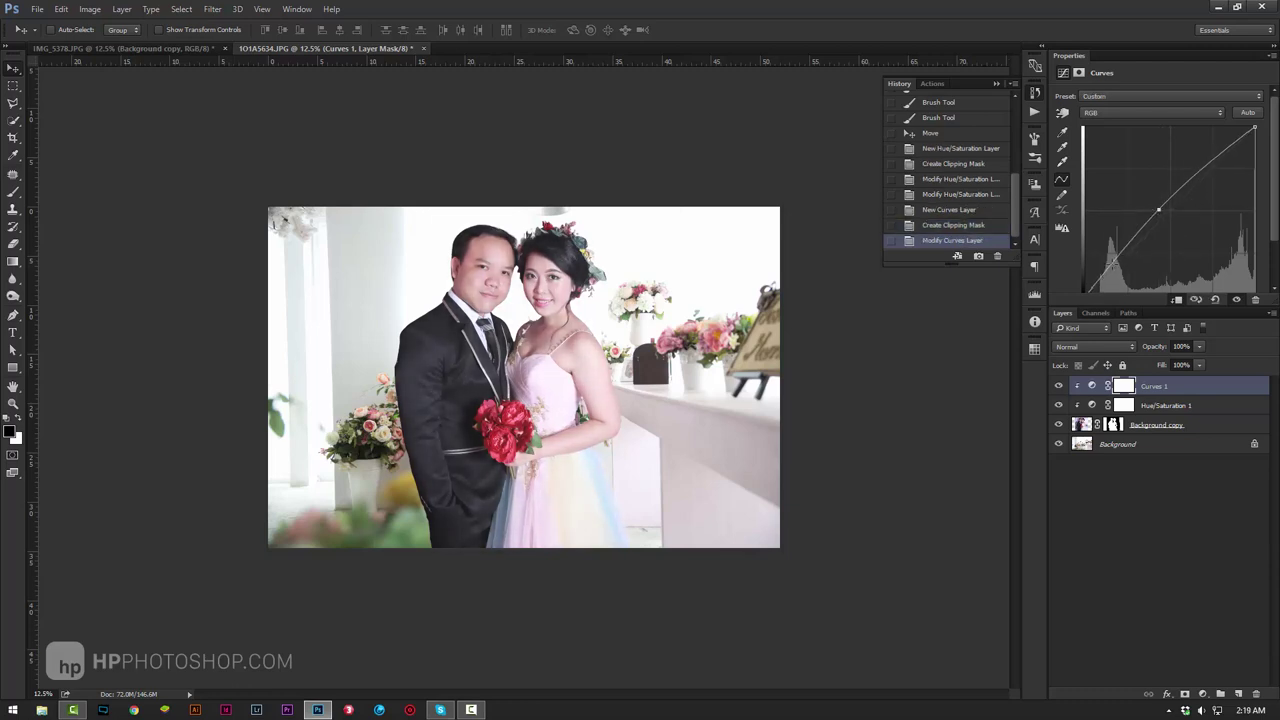
drag(1113, 262, 1110, 276)
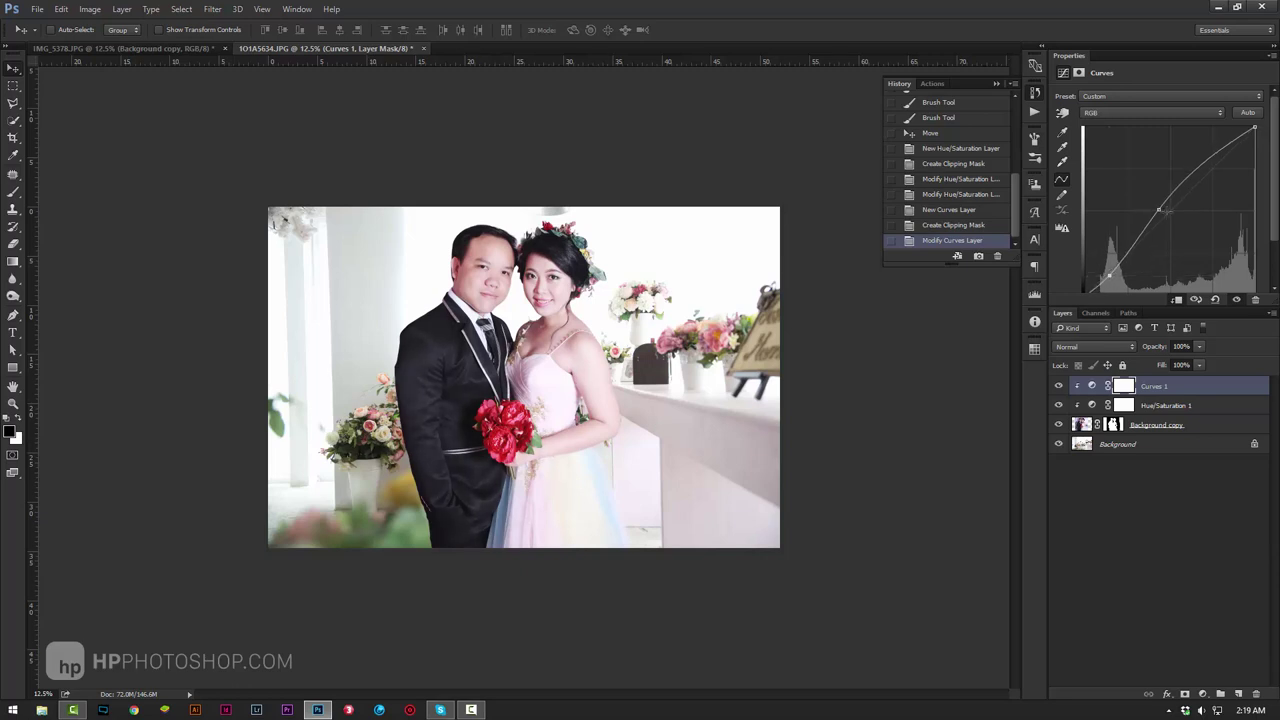
drag(1160, 210, 1192, 181)
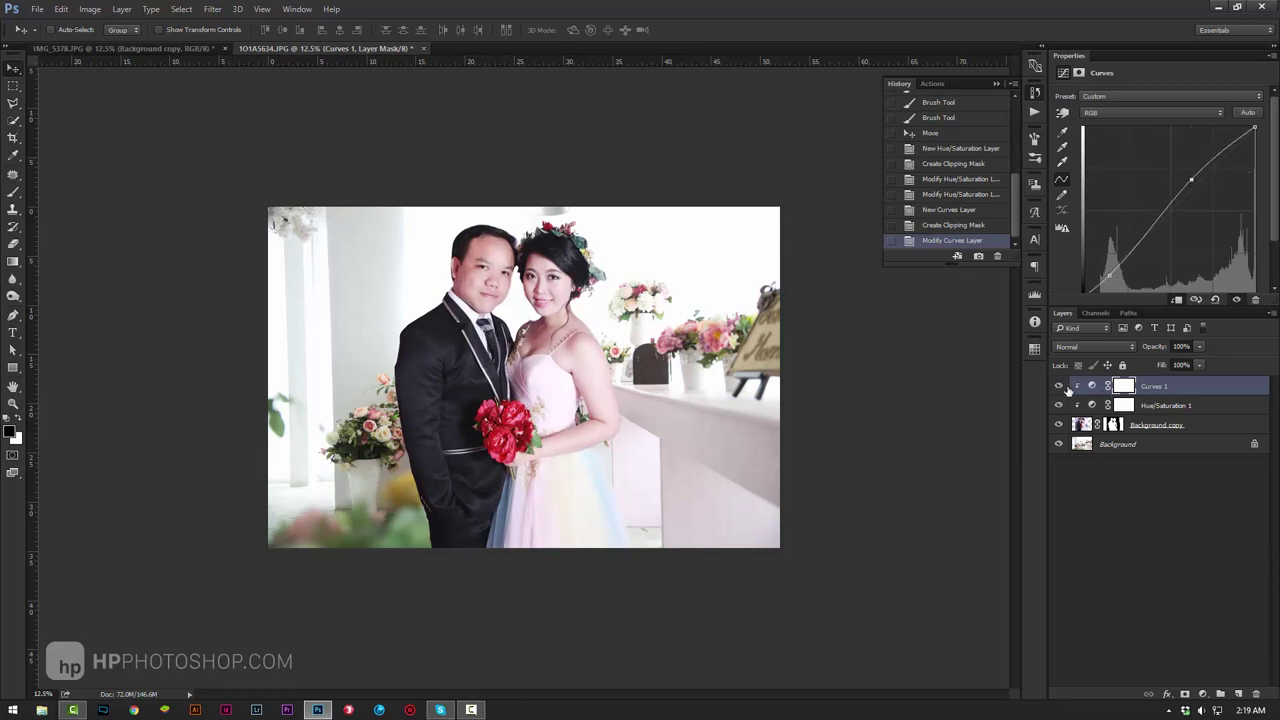
Step: Set Curves 1 to Luminosity blending, then select Hue/Saturation 1
click(1060, 386)
click(1061, 386)
click(1105, 349)
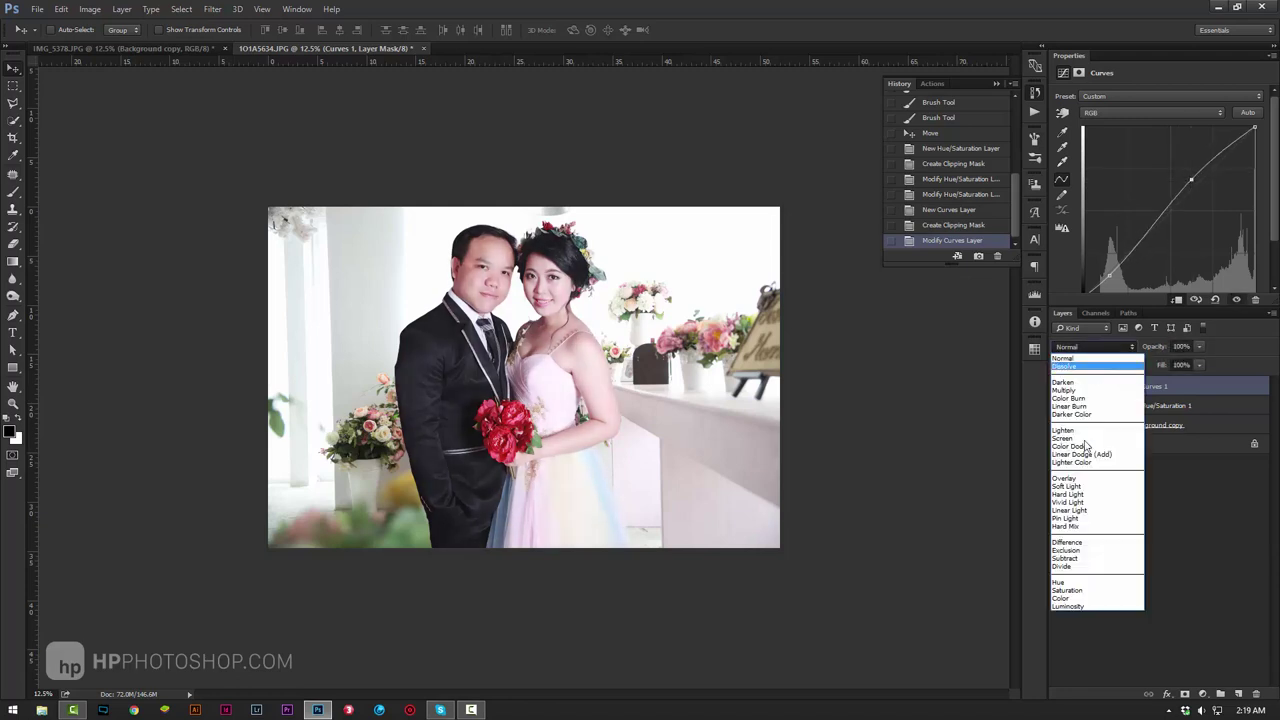
click(1075, 602)
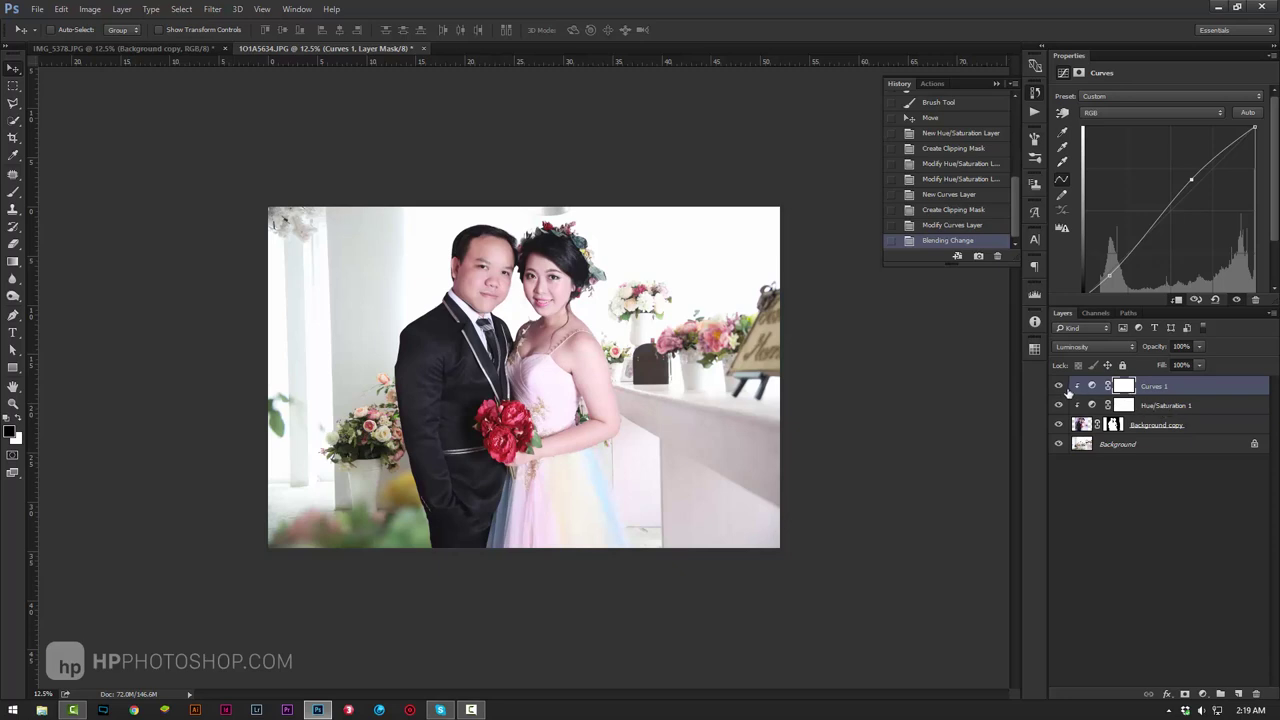
click(1181, 410)
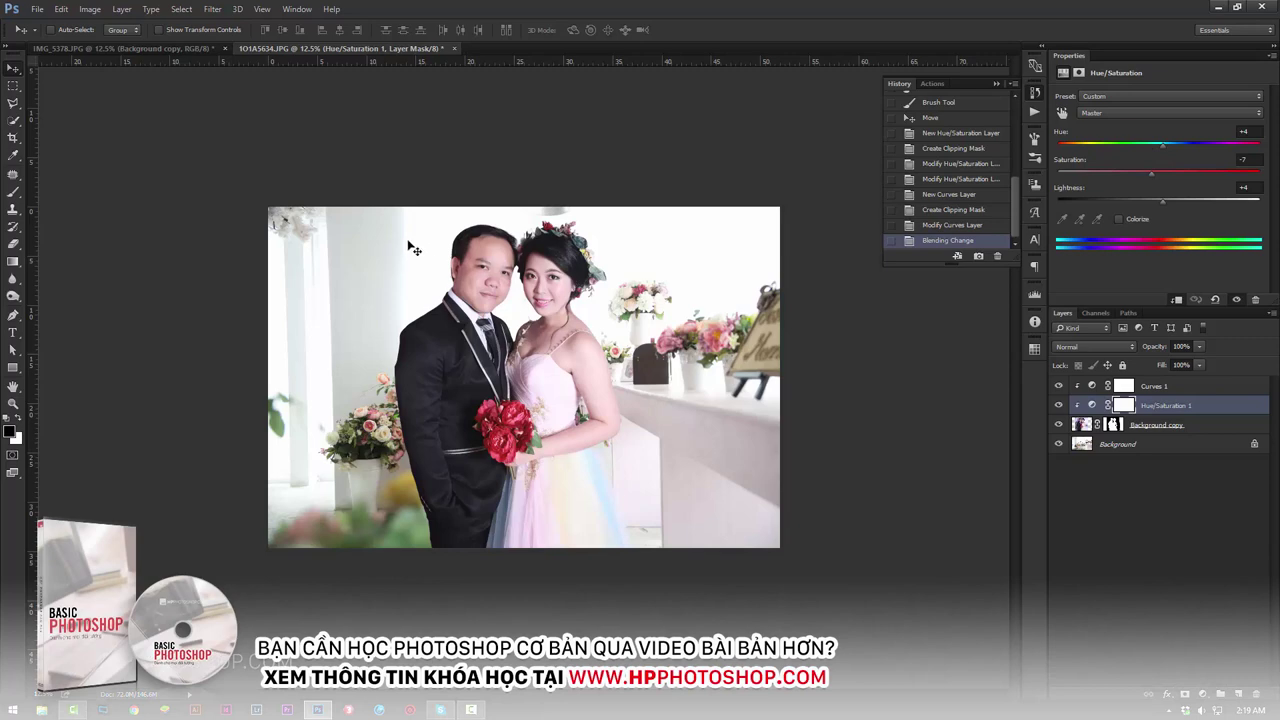
Step: Revert IMG_5378.JPG to its original History state, then return to 1O1A5634.JPG
click(143, 50)
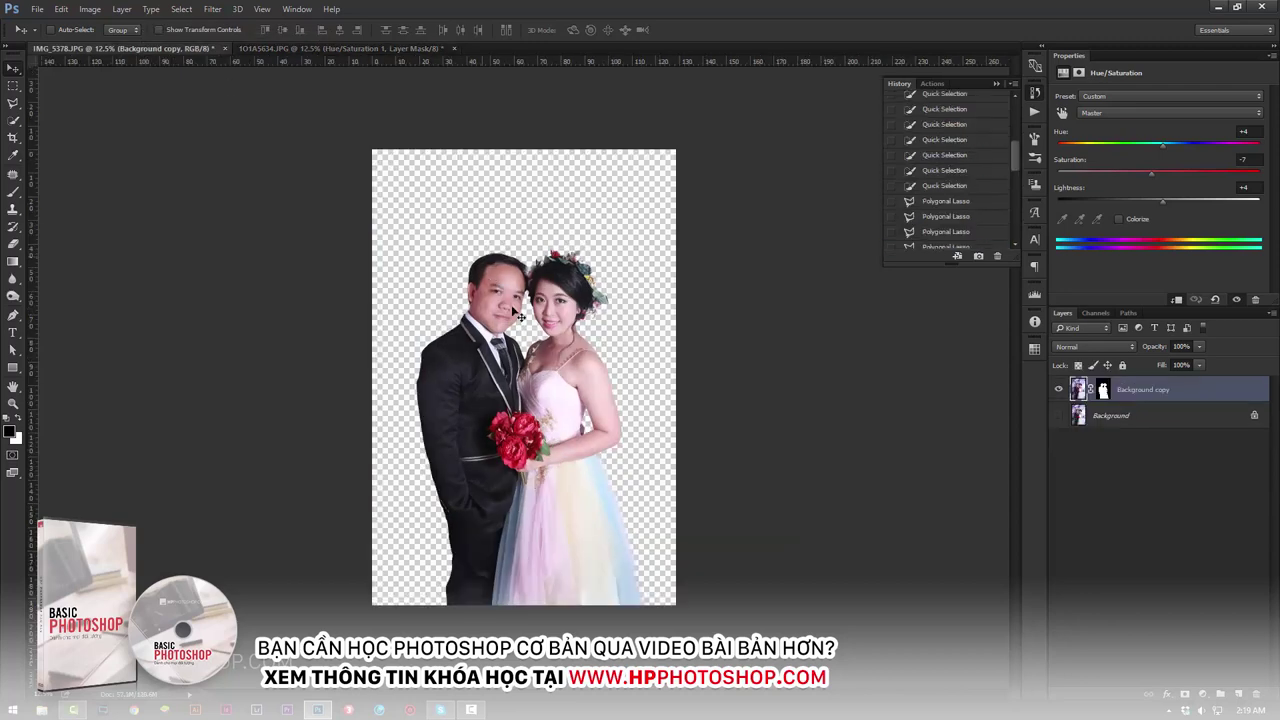
click(1058, 389)
click(1058, 415)
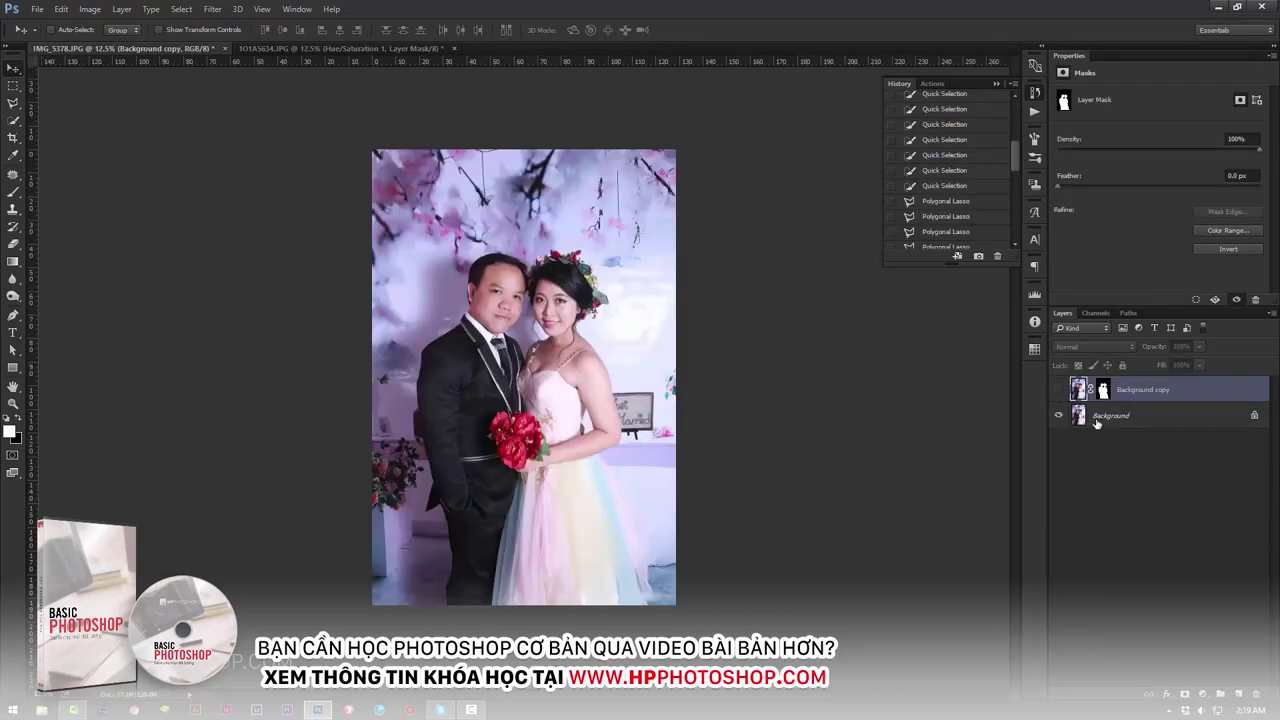
click(13, 403)
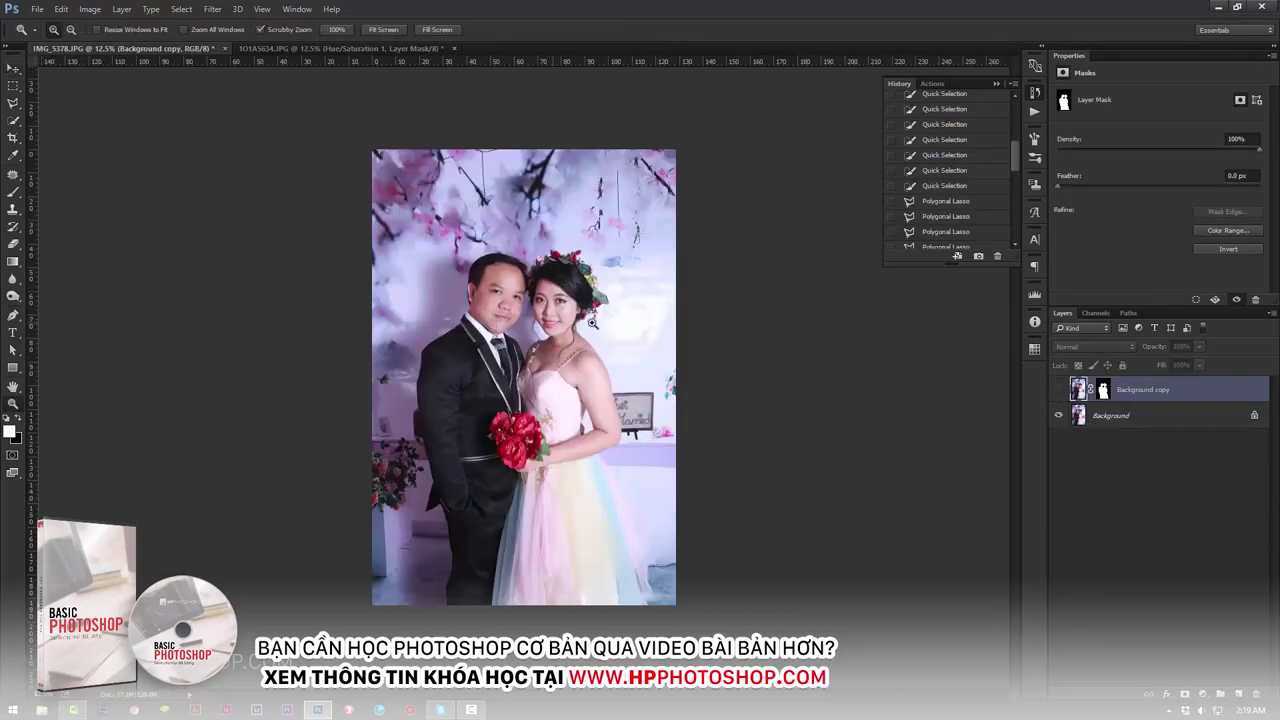
click(367, 198)
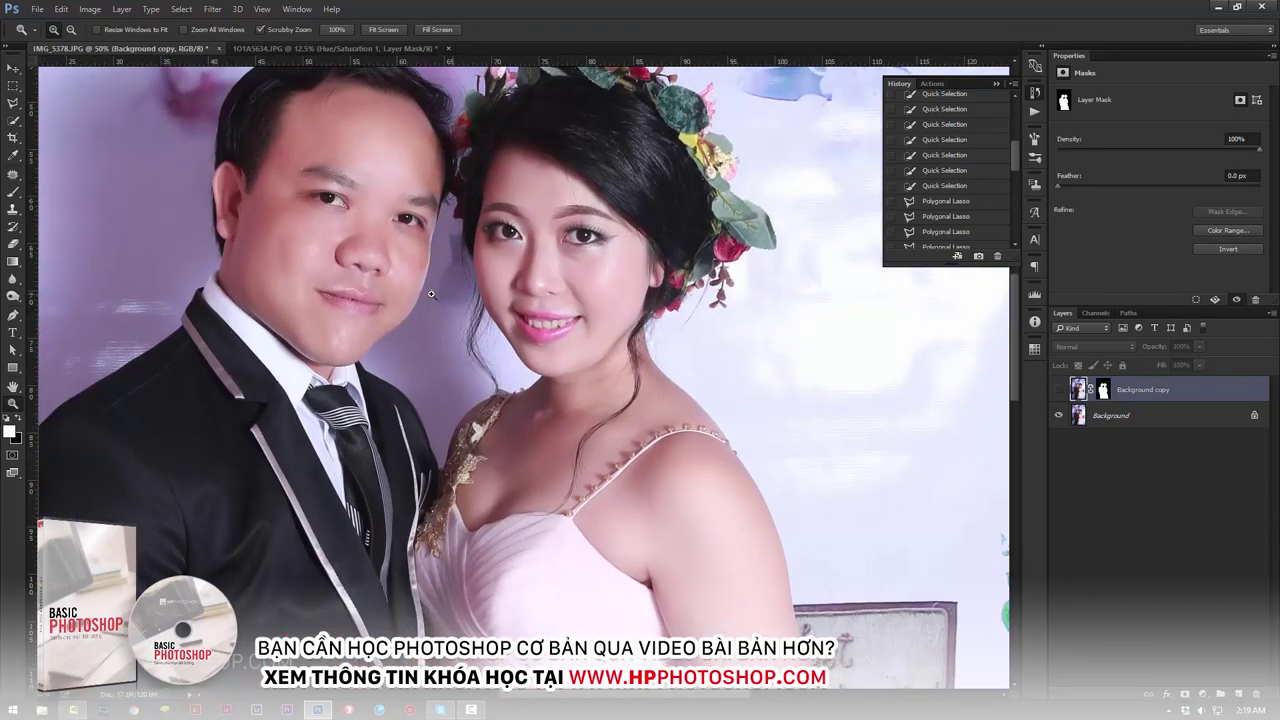
drag(431, 294, 300, 296)
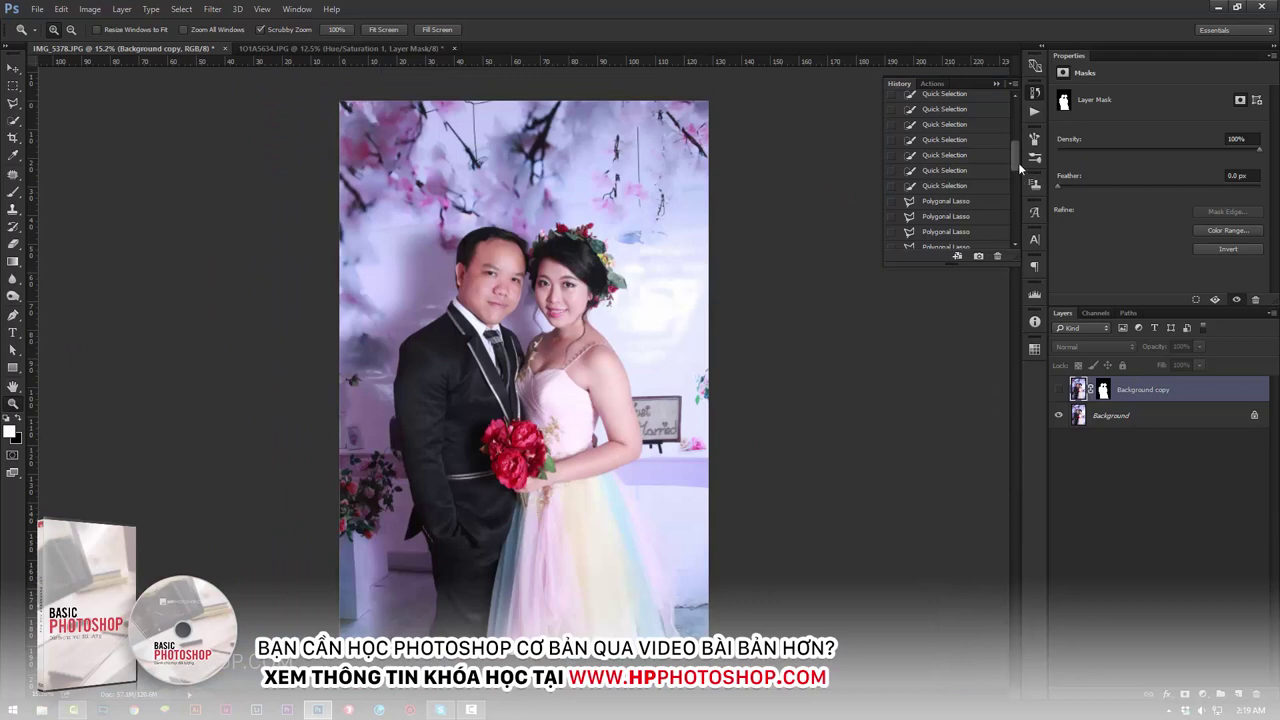
drag(1018, 162, 1014, 124)
click(940, 101)
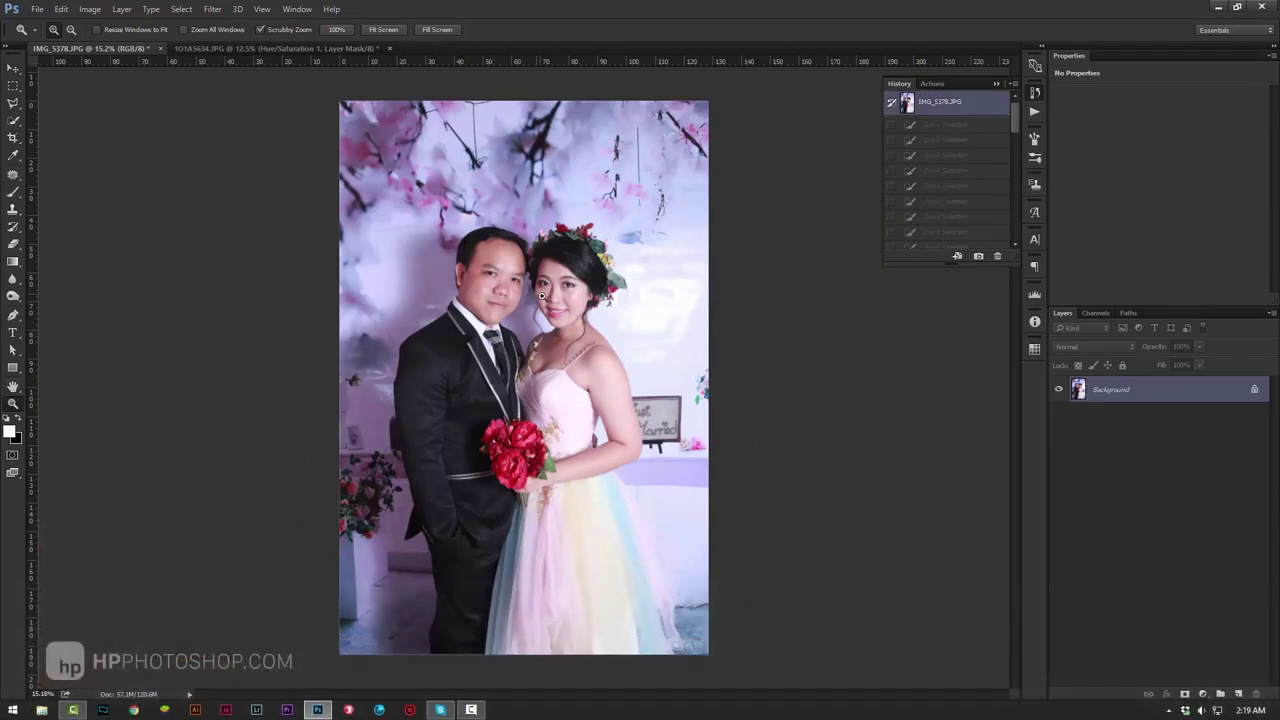
drag(541, 296, 730, 296)
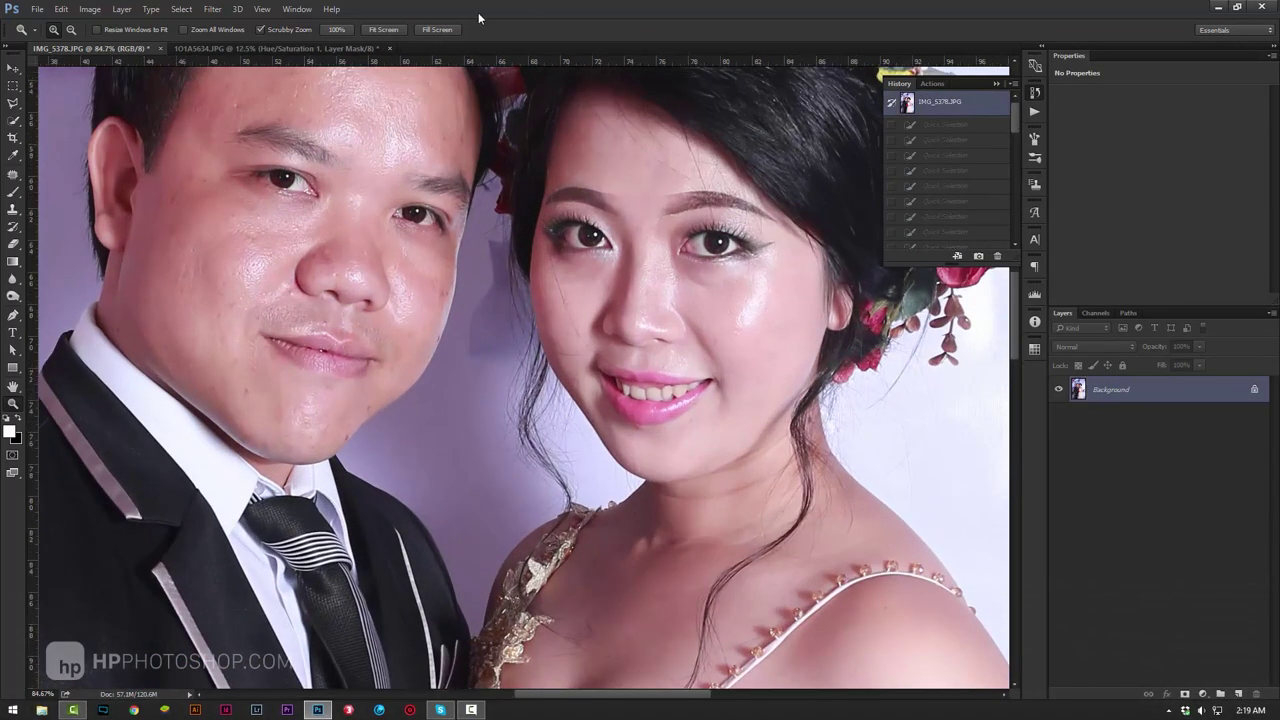
click(260, 48)
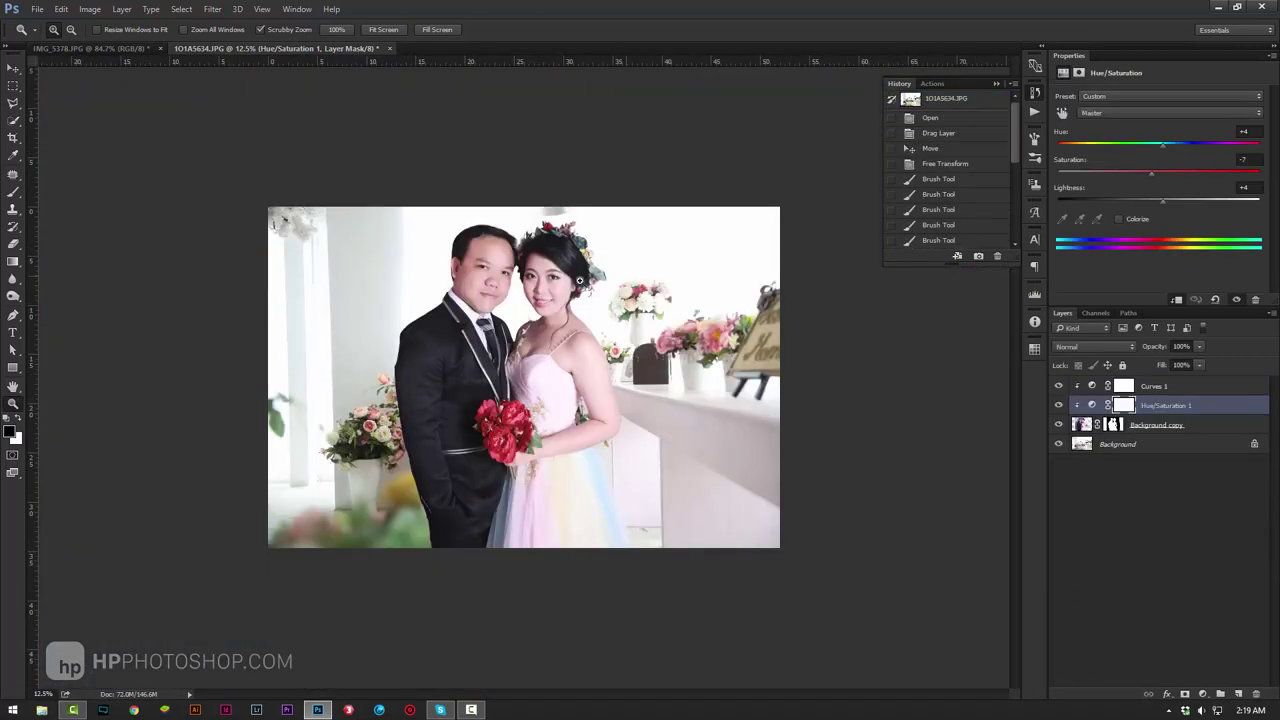
Step: Raise Hue/Saturation 1 Lightness to +5 and zoom on the bride's face to check
scroll(579, 281, up, 5)
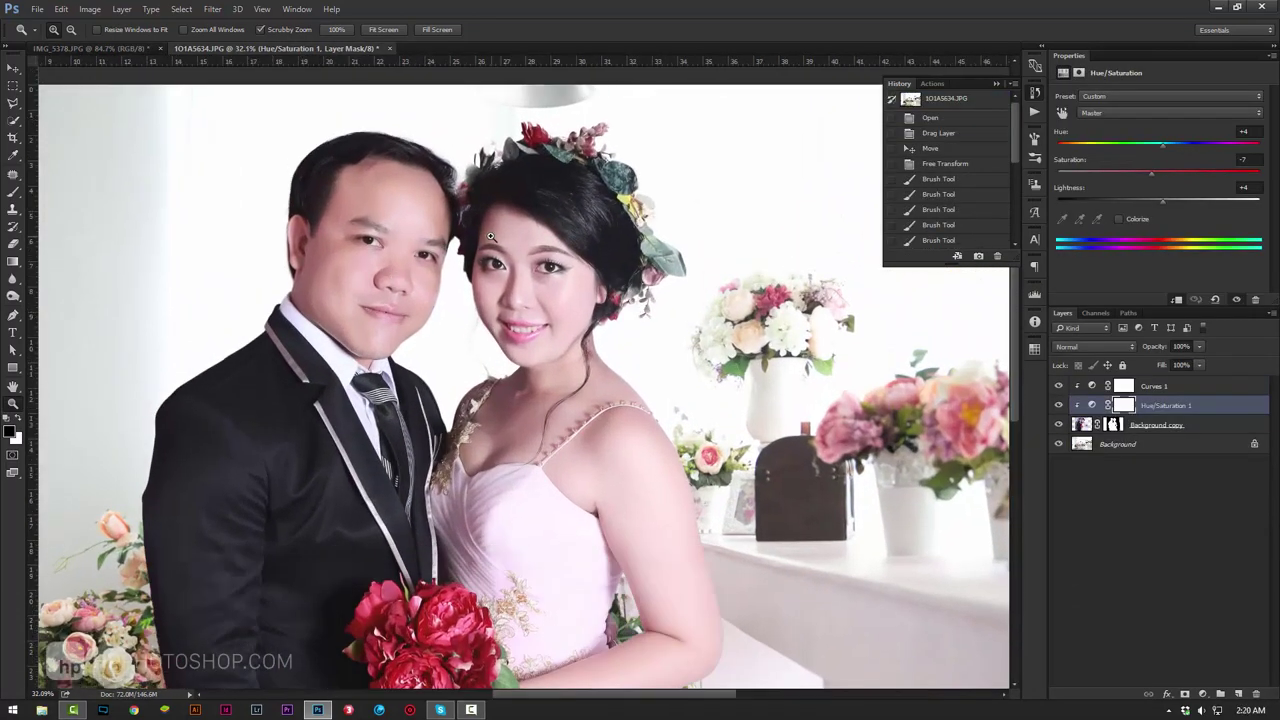
scroll(491, 236, up, 3)
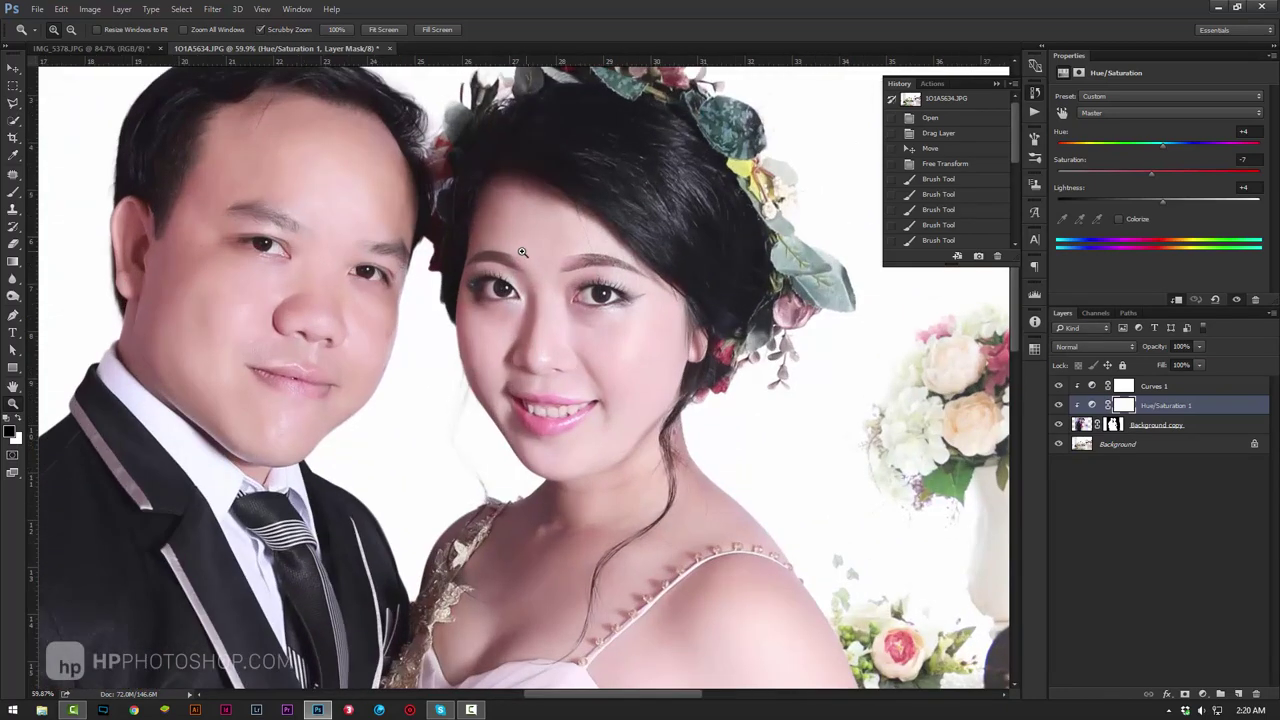
scroll(432, 272, down, 4)
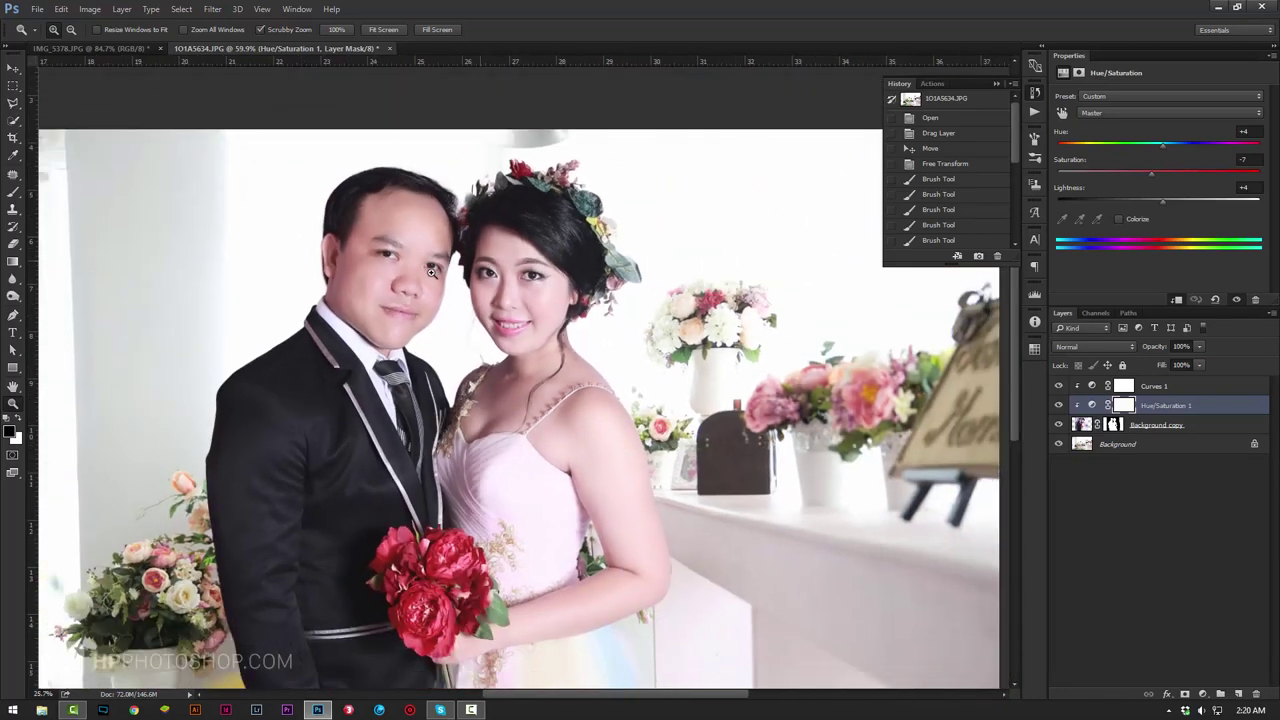
scroll(432, 272, up, 1)
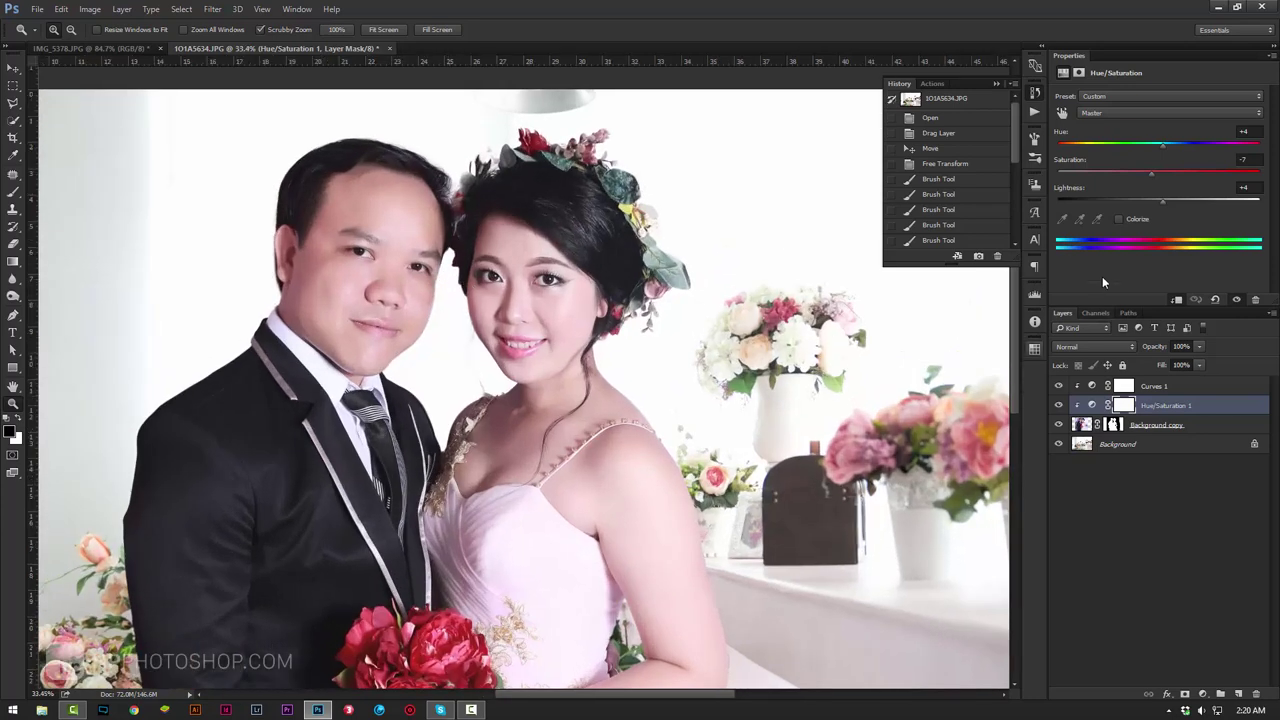
click(1164, 146)
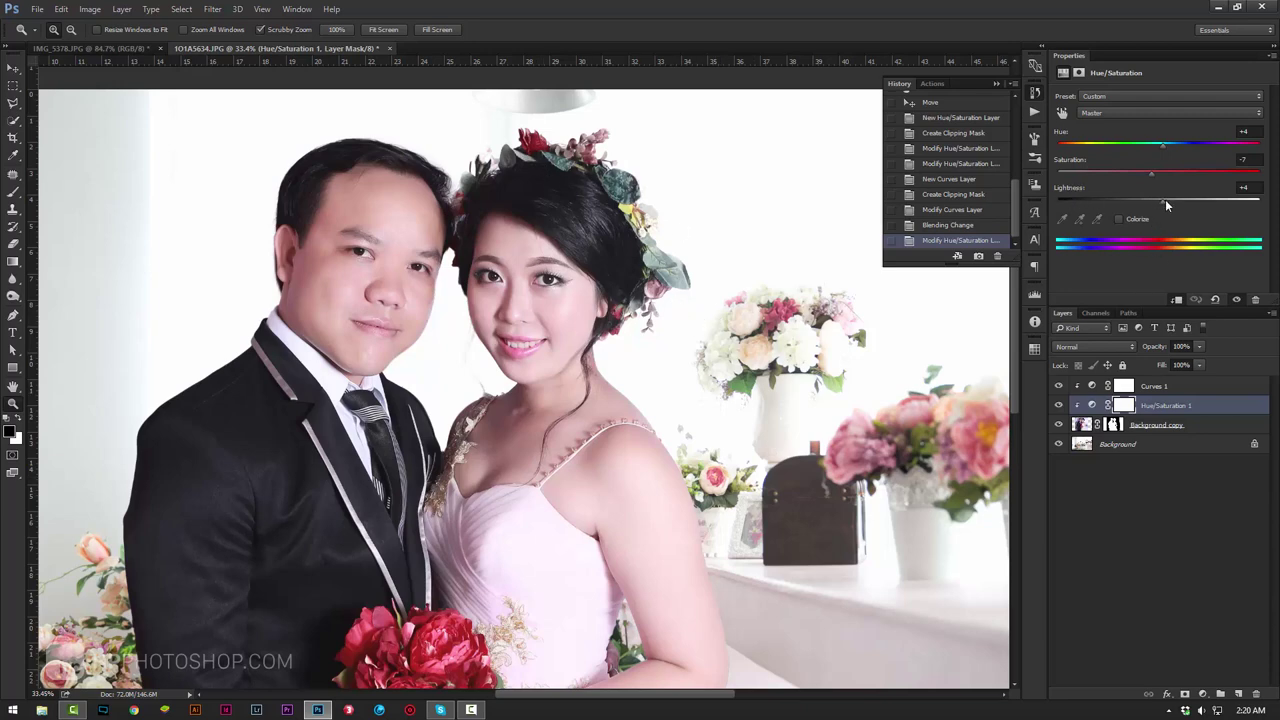
drag(1164, 203, 1164, 209)
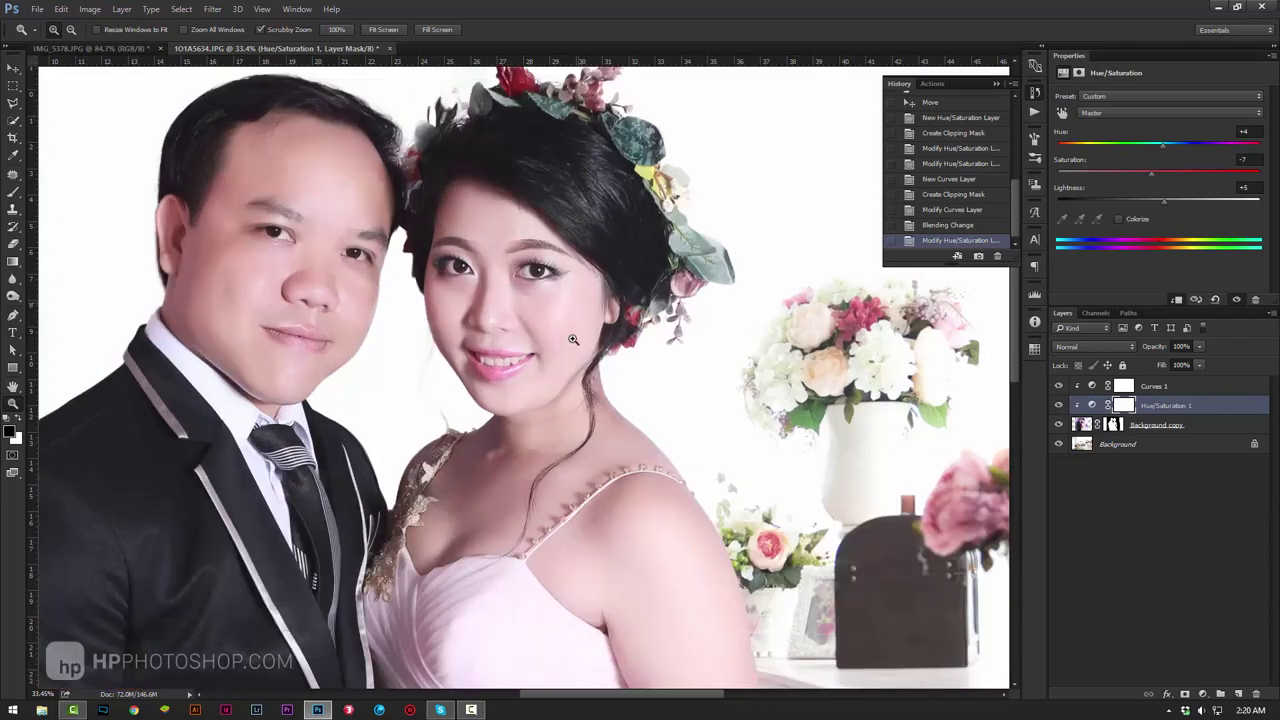
click(580, 295)
drag(542, 343, 495, 357)
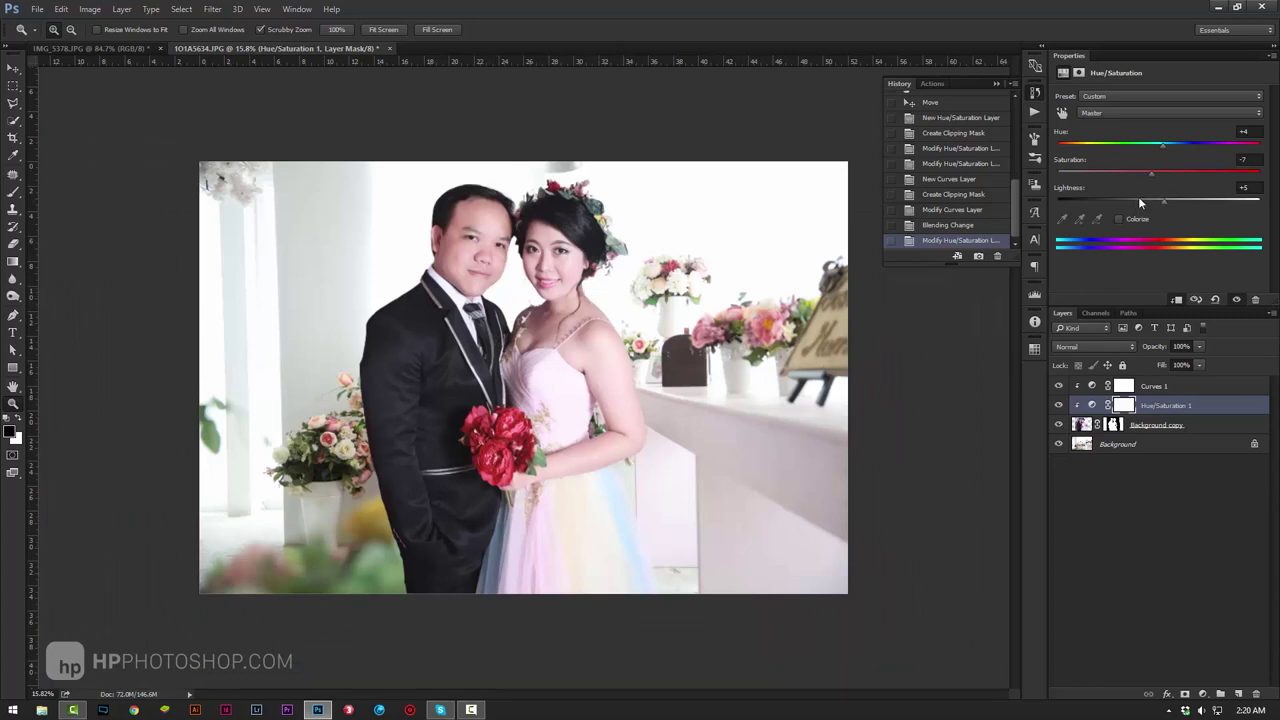
click(1163, 389)
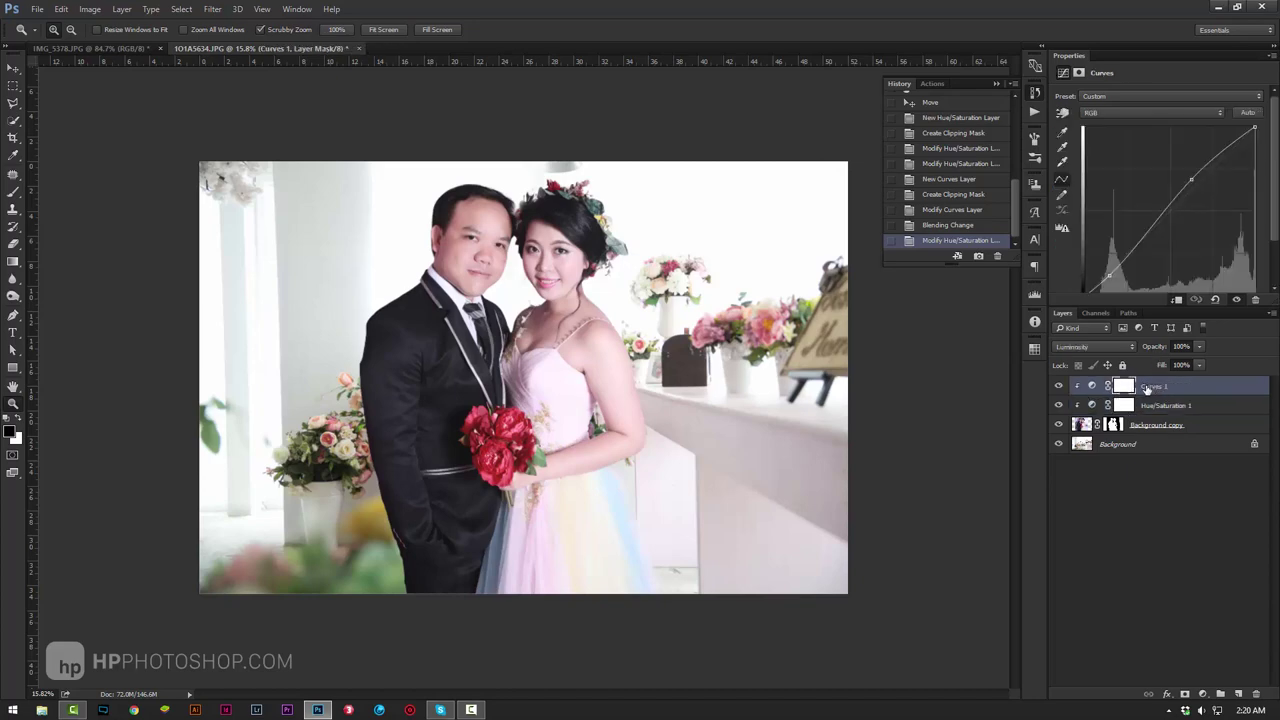
drag(1272, 172, 1273, 186)
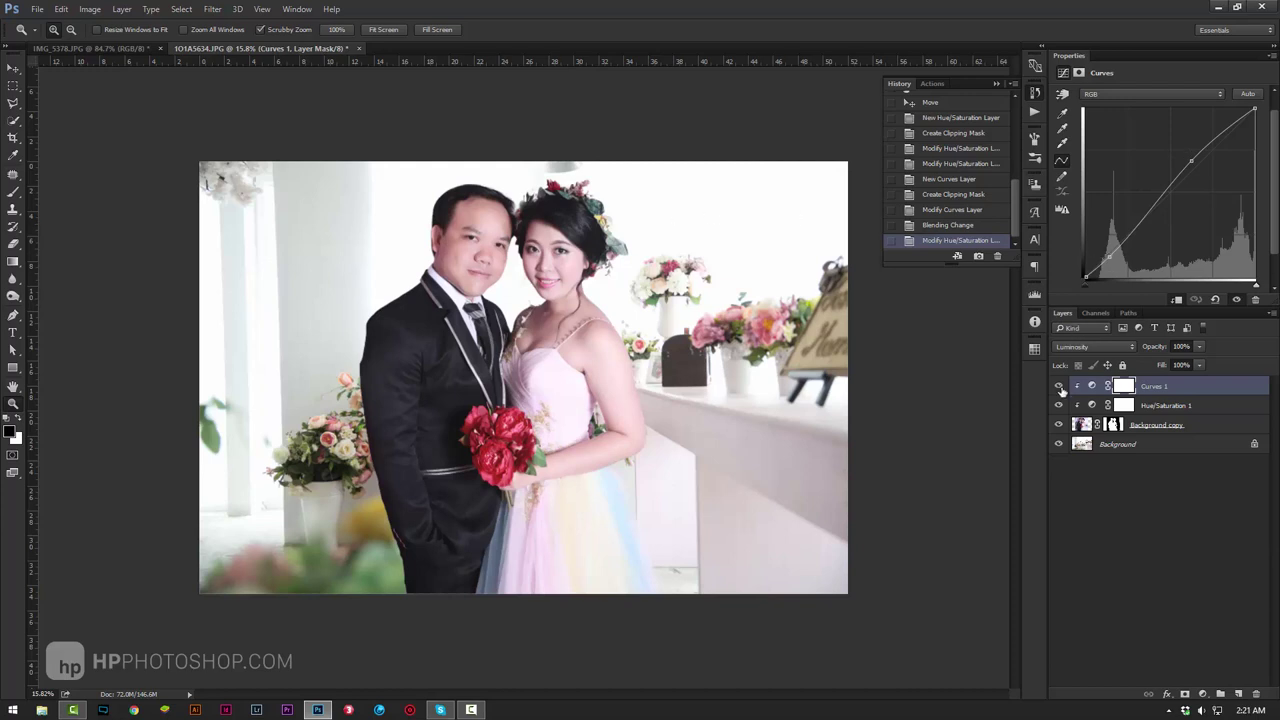
click(1060, 387)
click(1060, 387)
drag(1057, 386, 1058, 424)
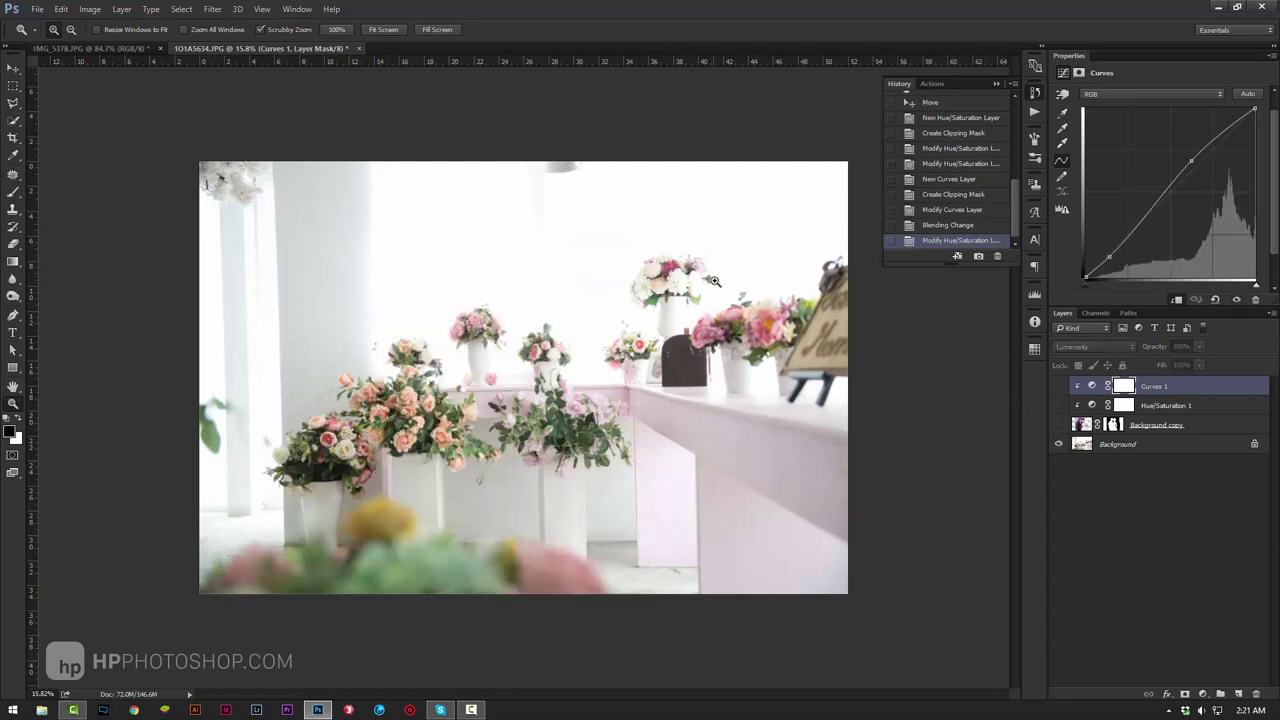
drag(1059, 424, 1059, 386)
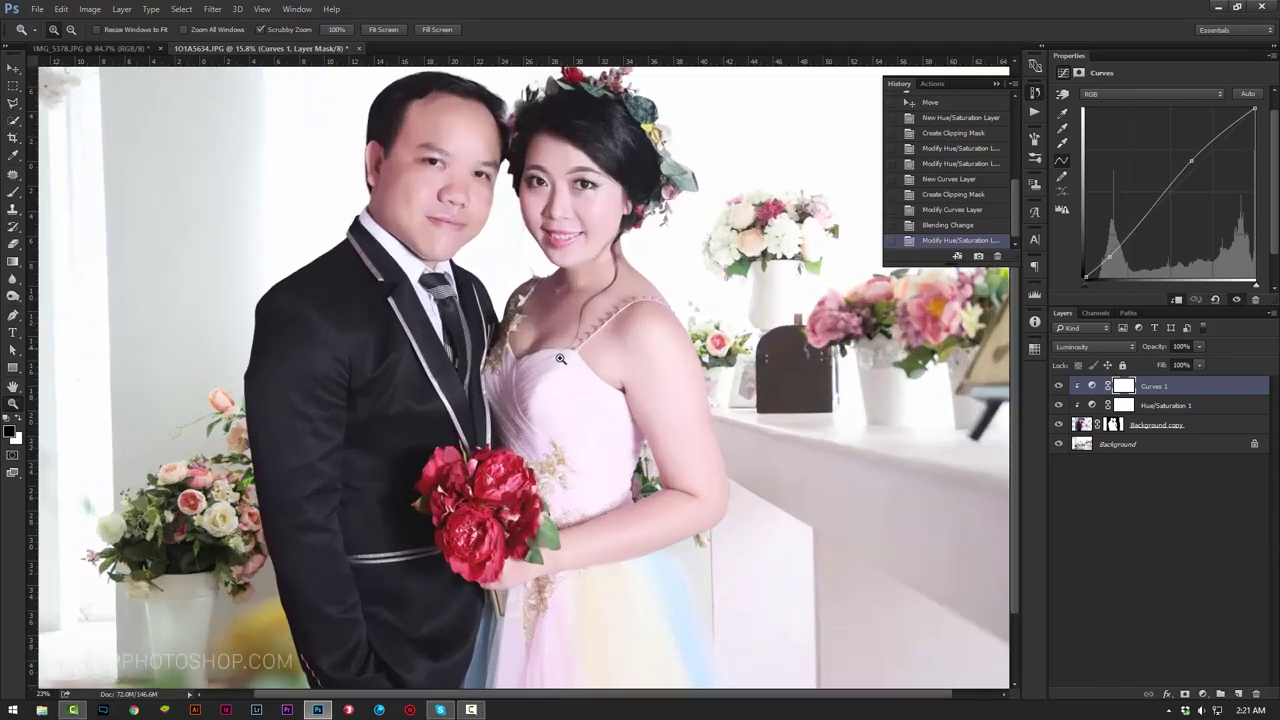
drag(525, 348, 554, 357)
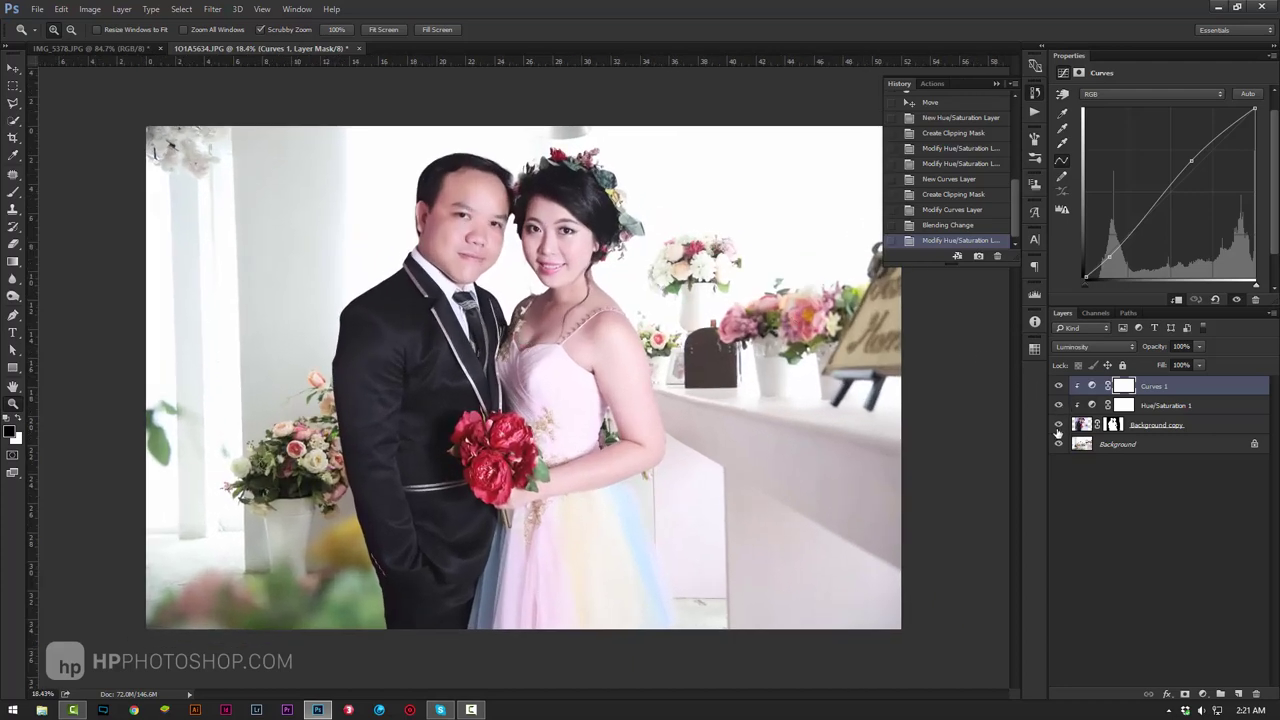
Step: Try Normal and Color blending on Curves 1, then settle on Luminosity
click(1086, 346)
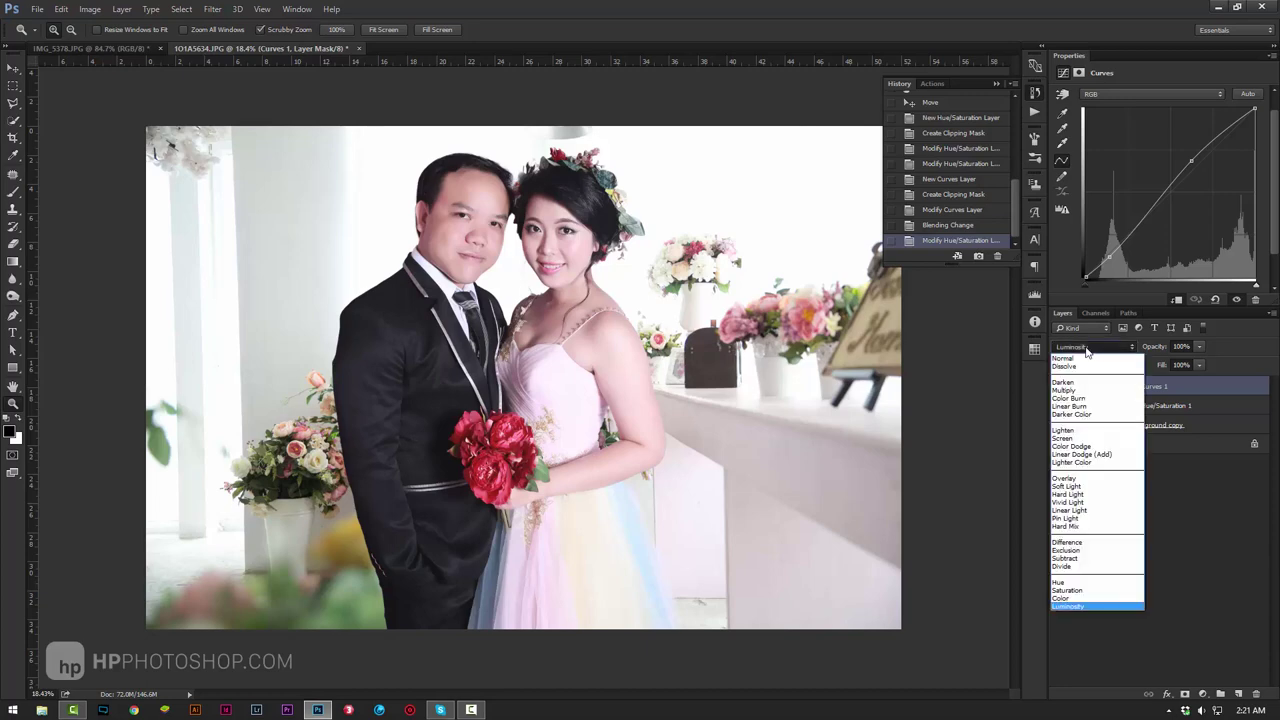
click(1080, 362)
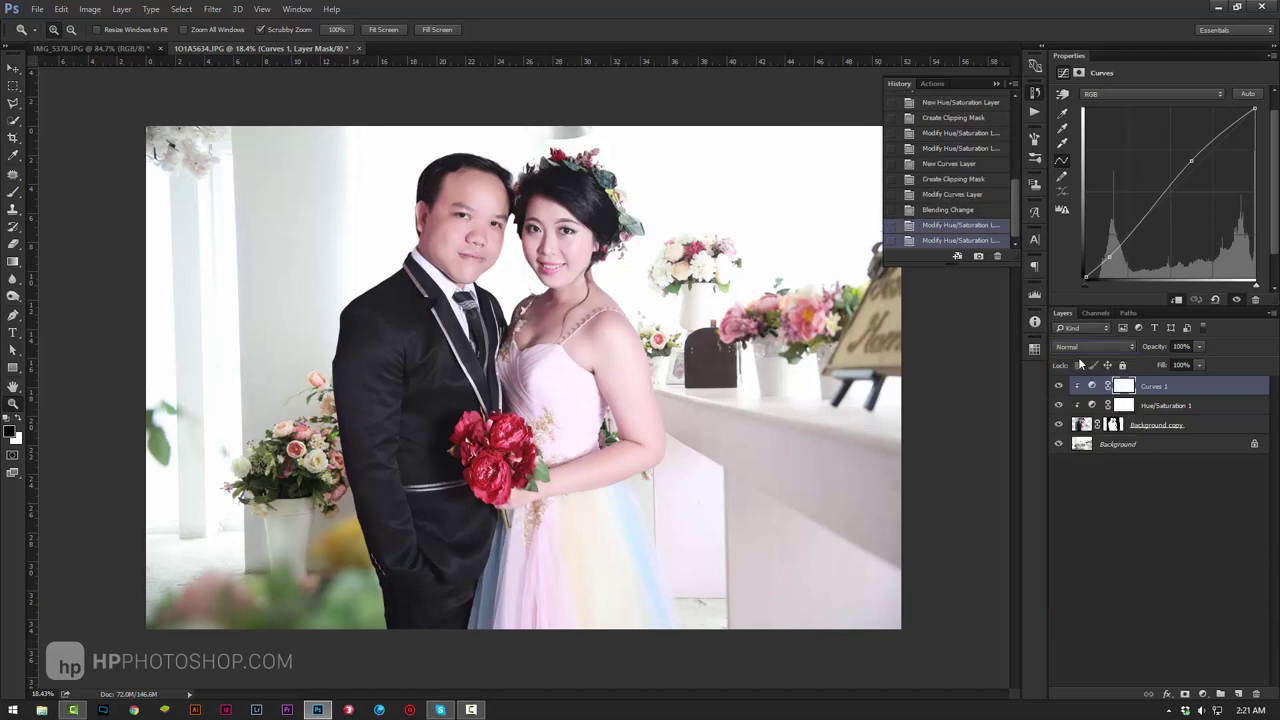
drag(540, 220, 637, 202)
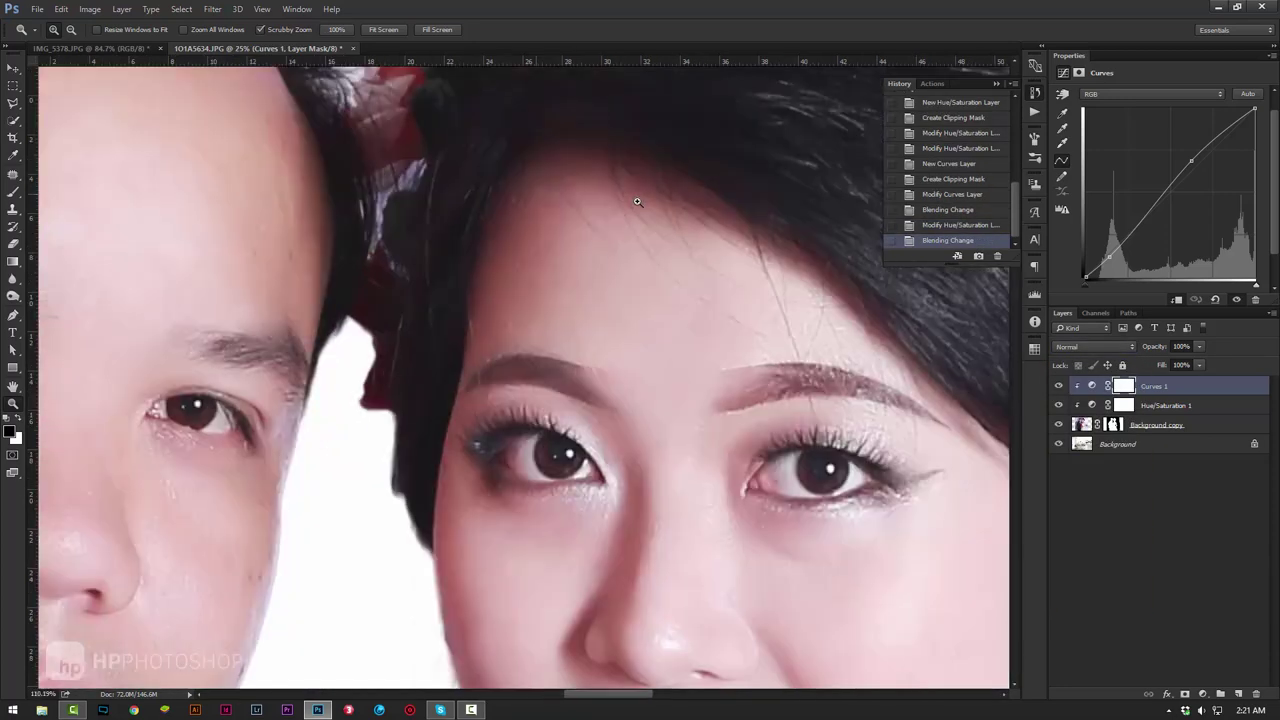
alt+click(637, 202)
click(1091, 347)
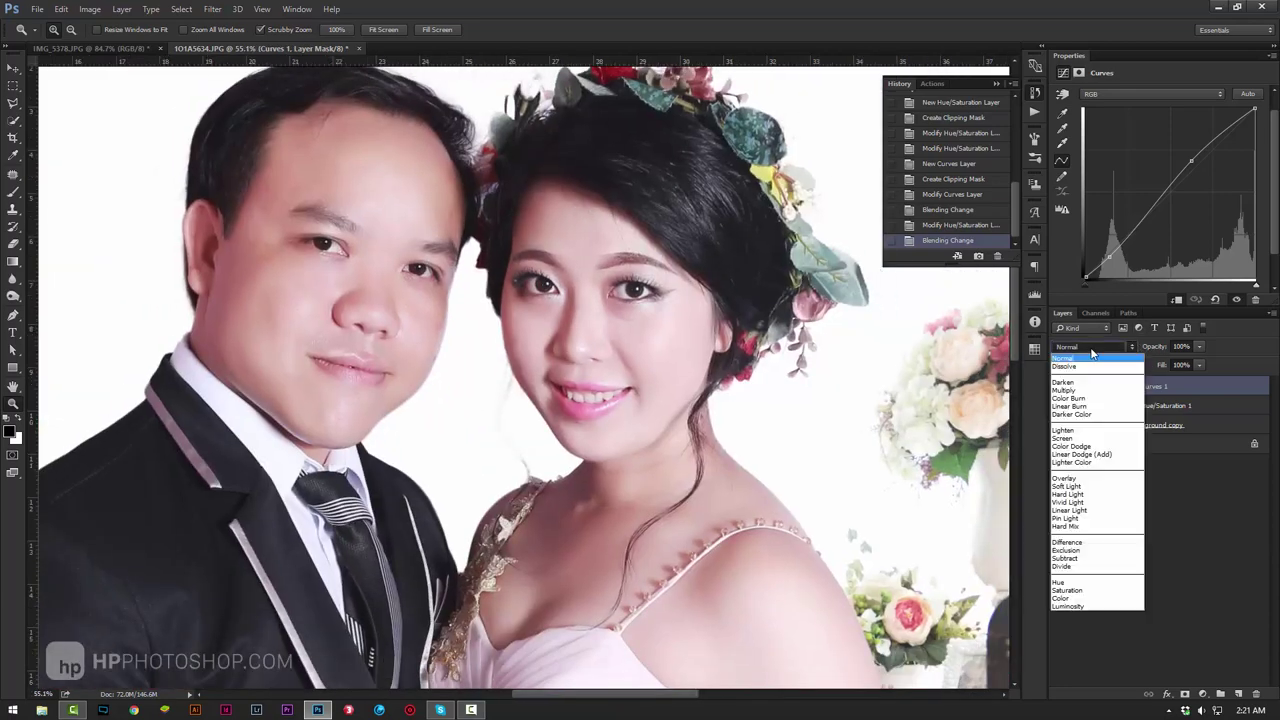
click(1062, 598)
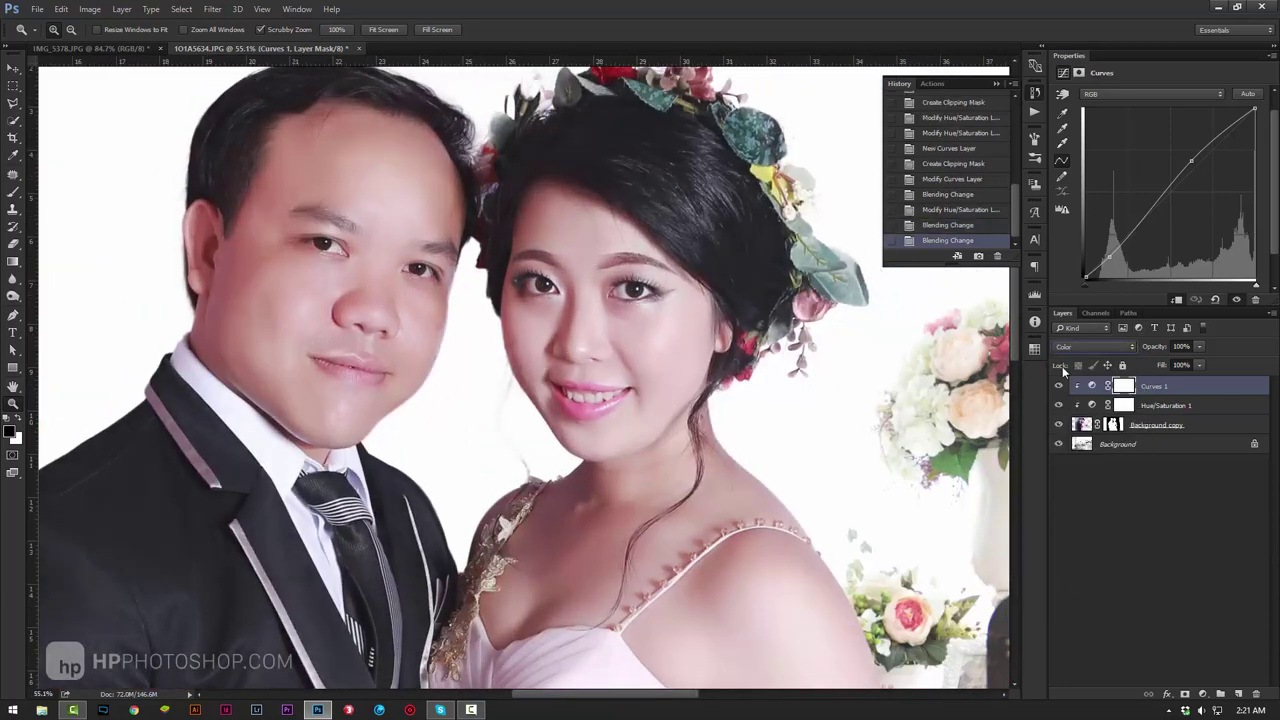
click(1084, 344)
click(1064, 608)
mouse_move(583, 300)
mouse_down()
mouse_move(508, 355)
mouse_move(620, 345)
mouse_up()
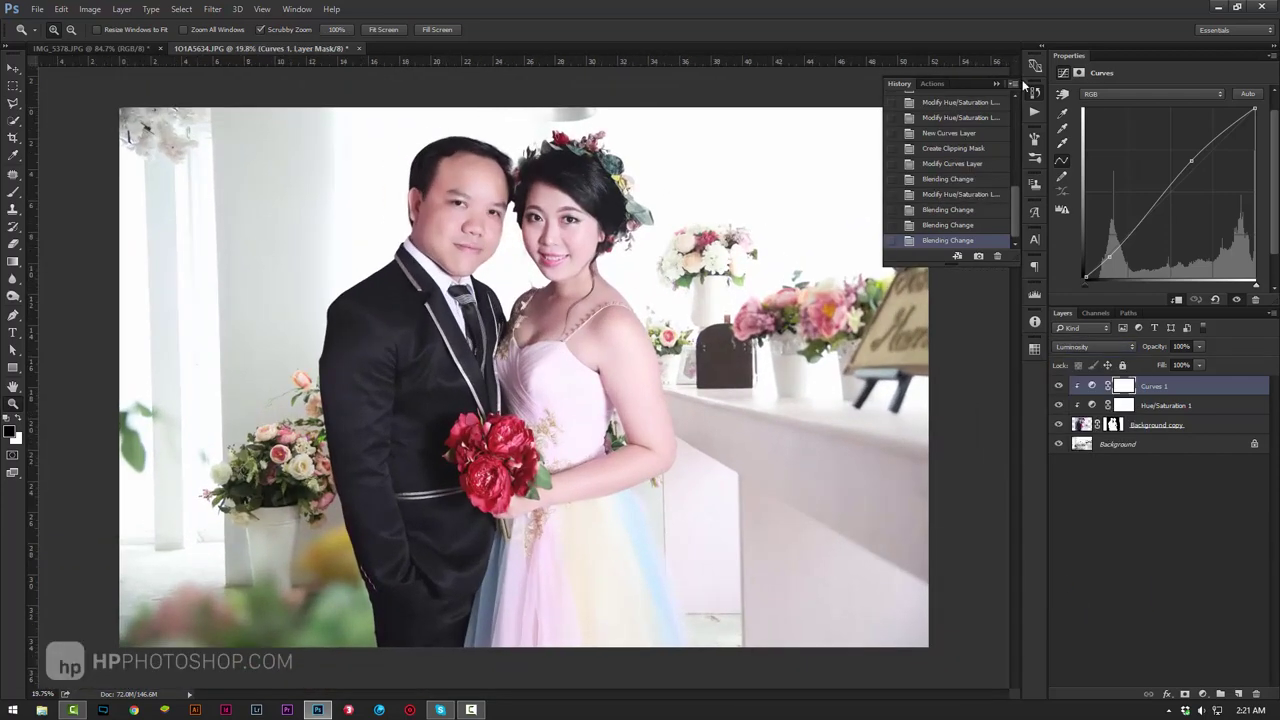
Step: Close the History panel and hide, then show, the couple layers to compare
click(996, 84)
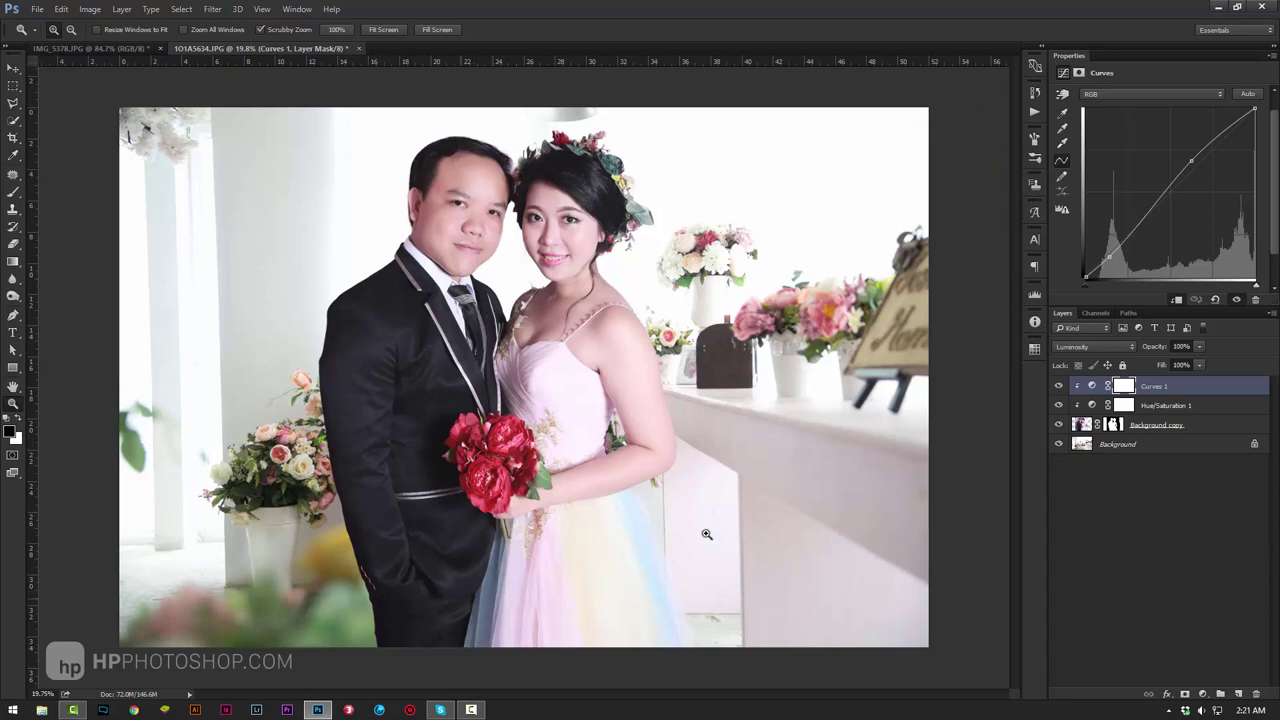
drag(1059, 386, 1060, 425)
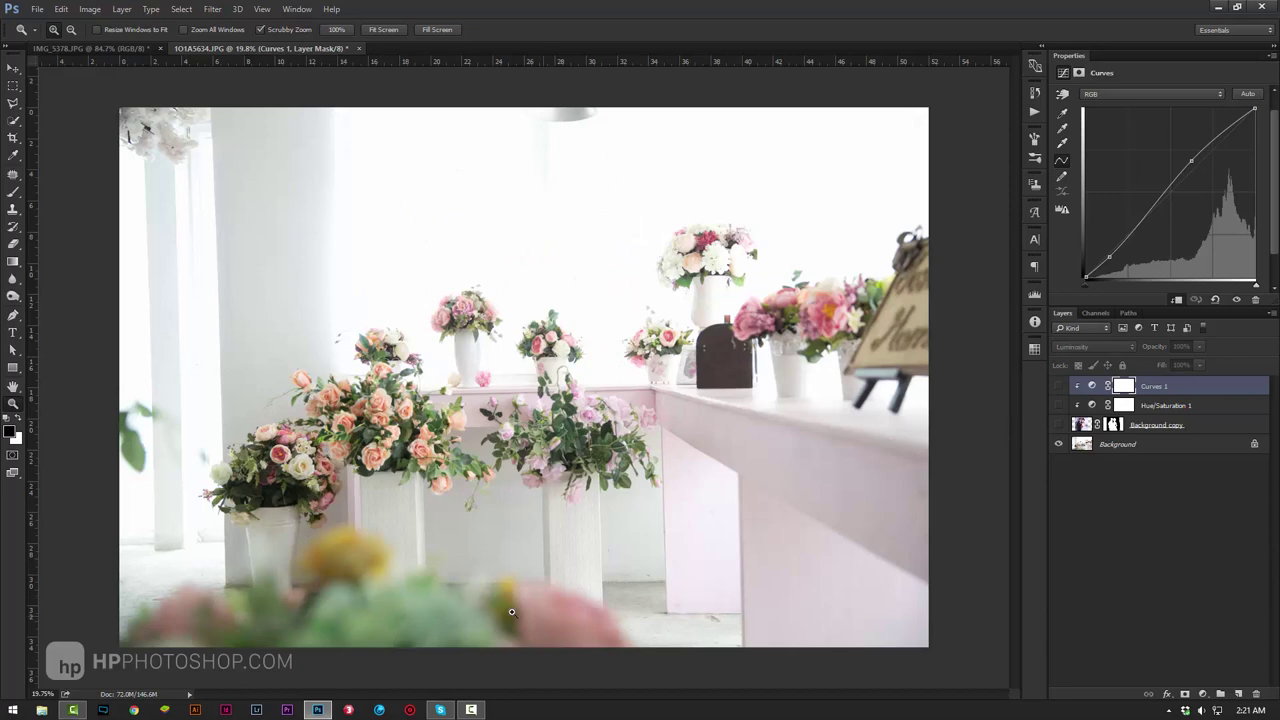
drag(1060, 386, 1060, 425)
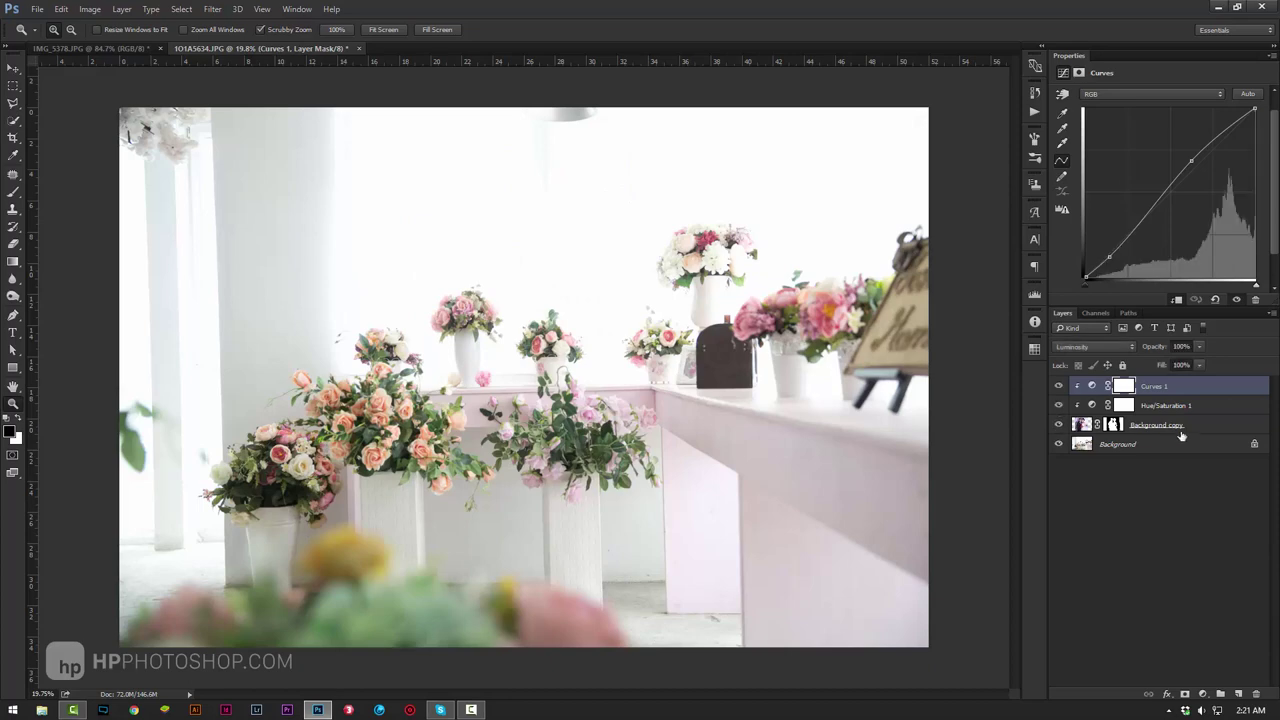
Step: Group the couple layer with its Hue/Saturation and Curves layers as Group 1
shift+click(1225, 428)
right_click(1222, 426)
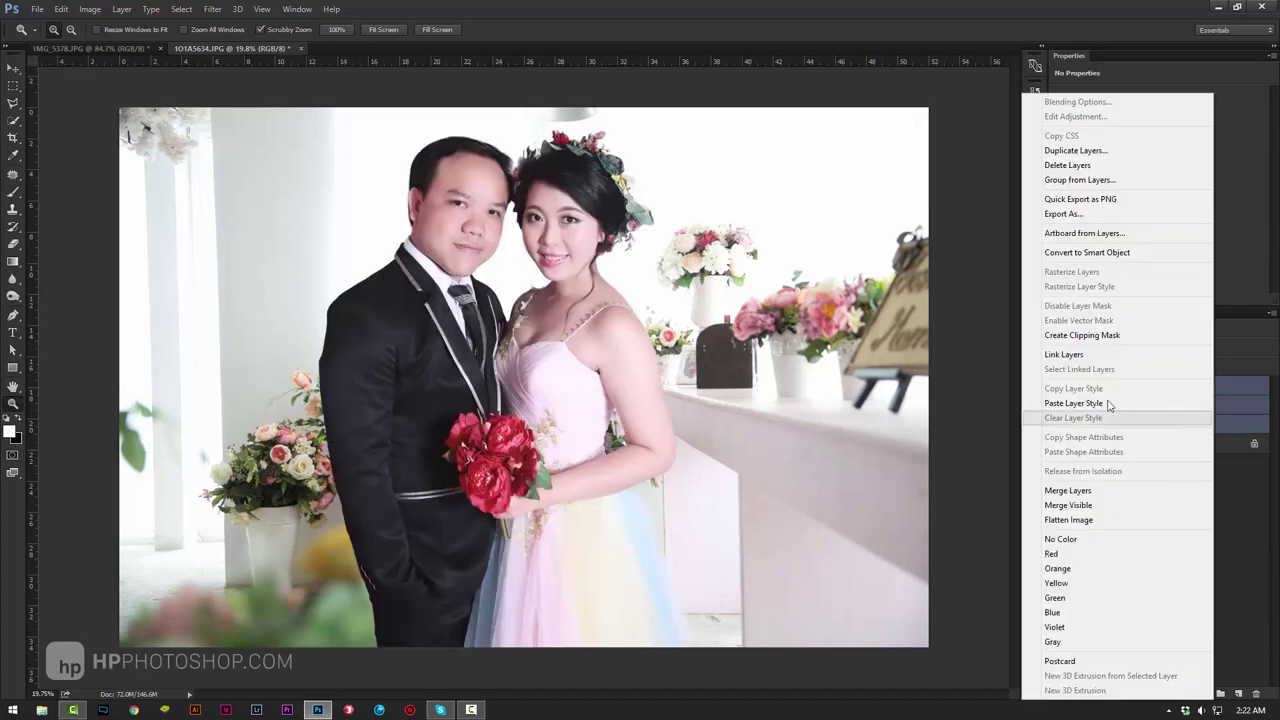
click(1077, 180)
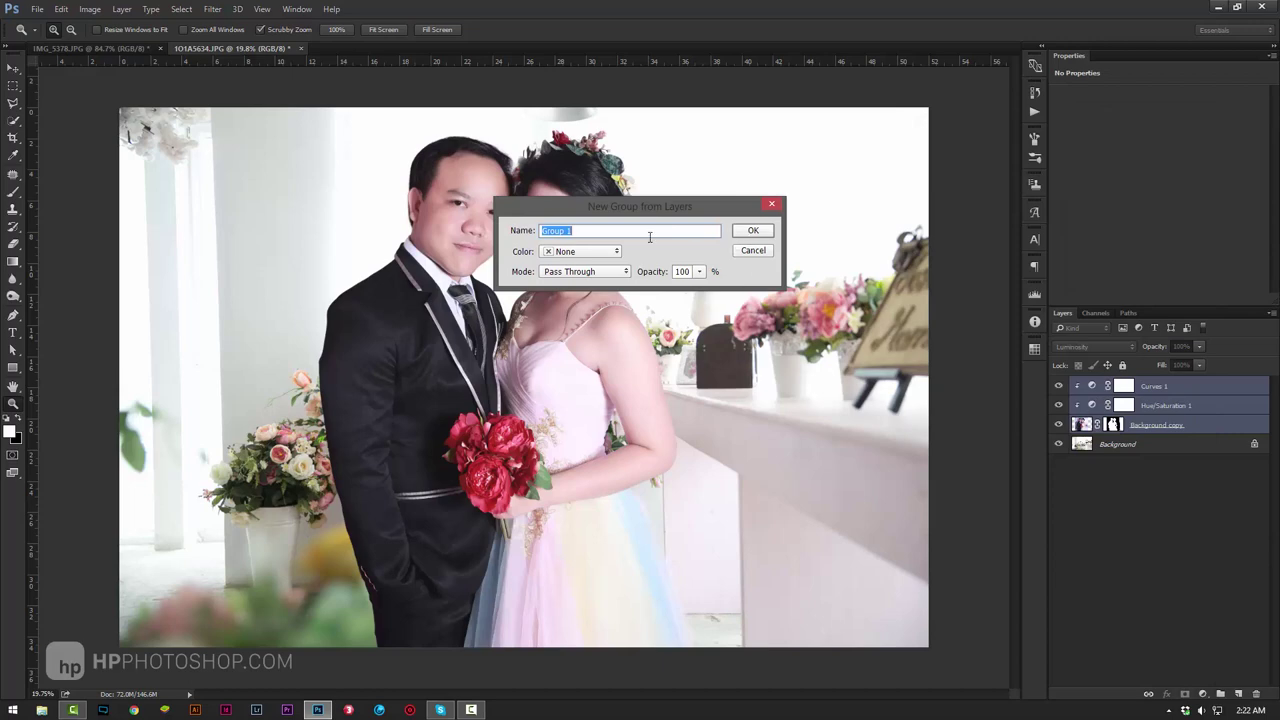
click(753, 232)
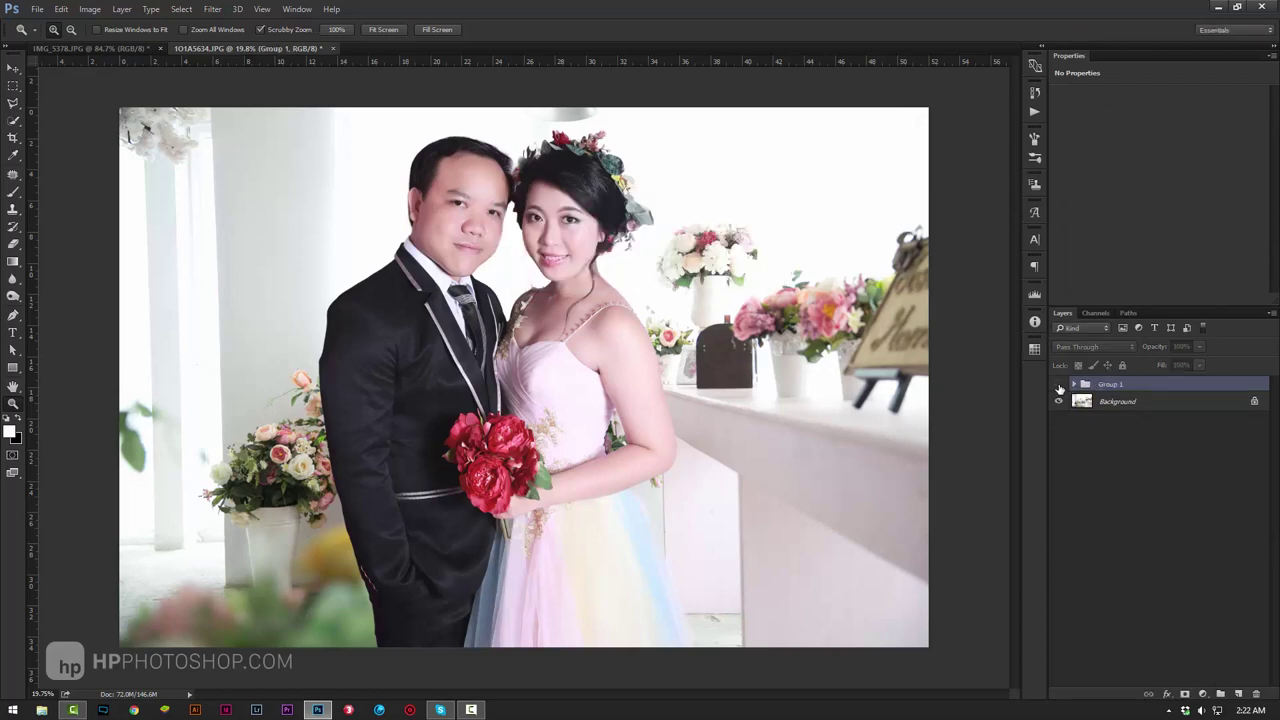
click(1058, 384)
click(1058, 384)
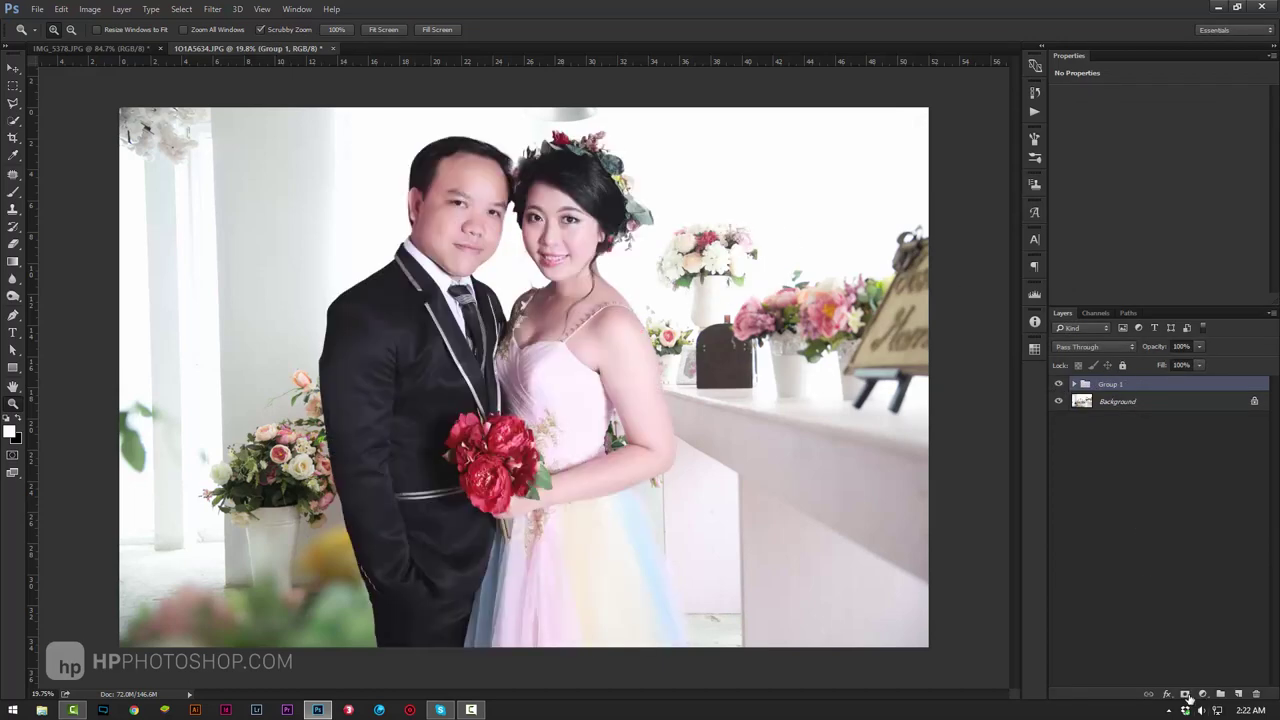
Step: Add a mask to Group 1 and paint foreground flowers over the lower jacket with a large soft brush
click(1184, 693)
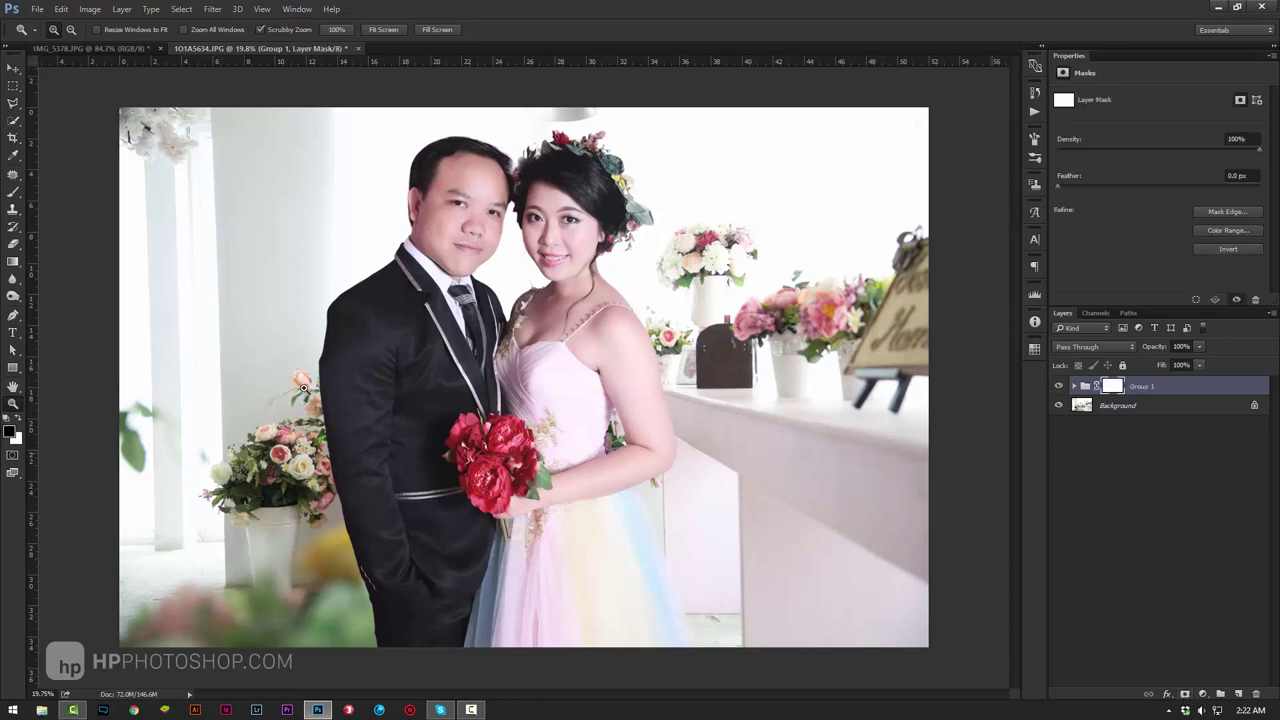
click(13, 191)
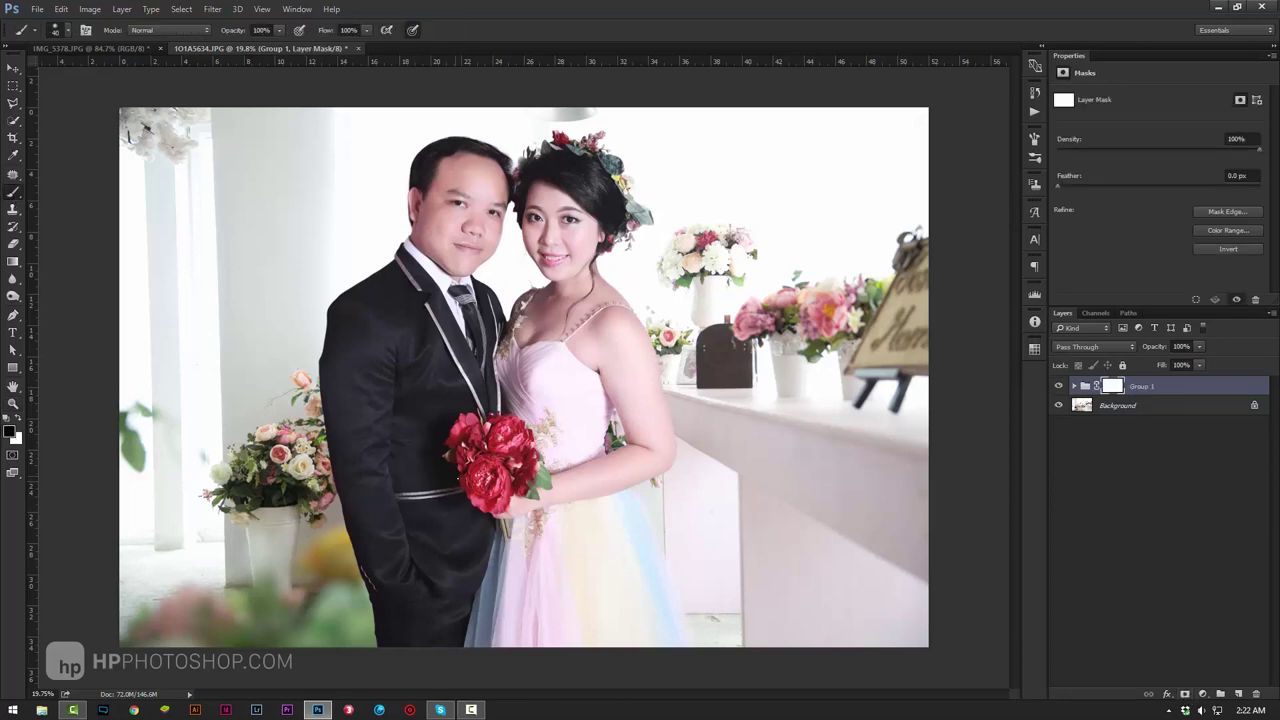
key(bracketright)
key(bracketright)
key(bracketright)
right_click(609, 250)
click(673, 313)
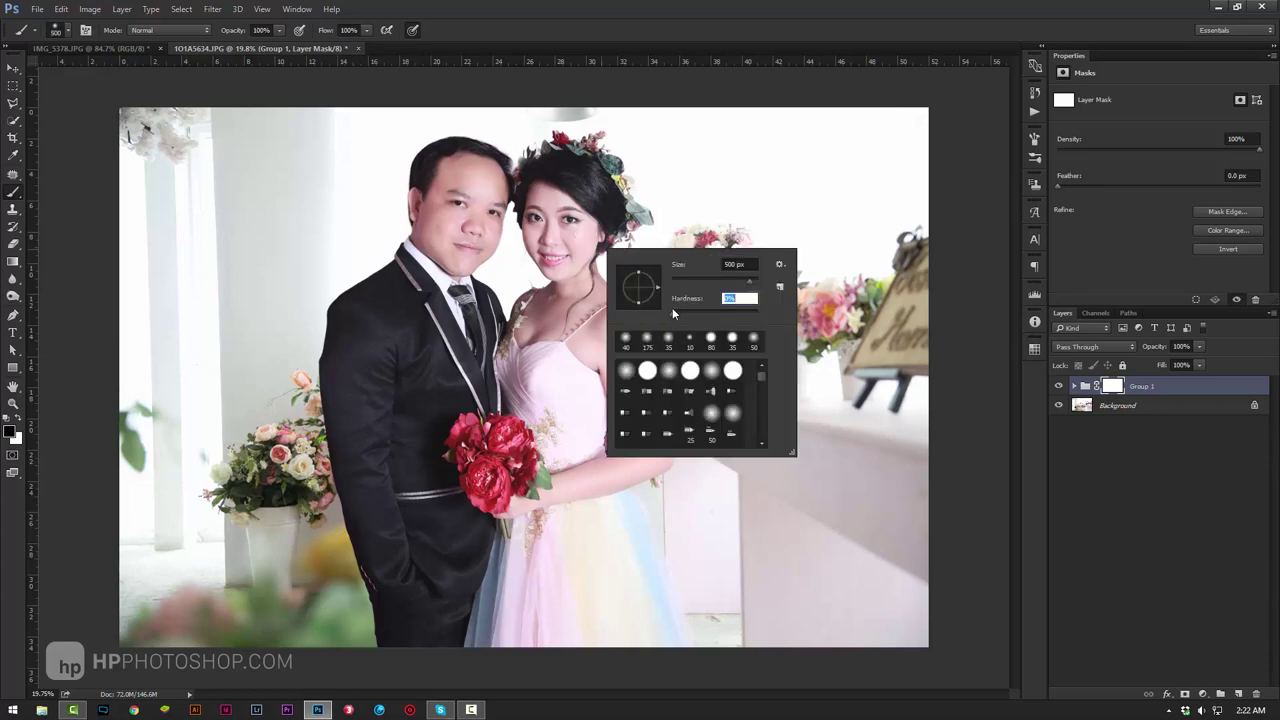
key(Return)
drag(361, 574, 349, 529)
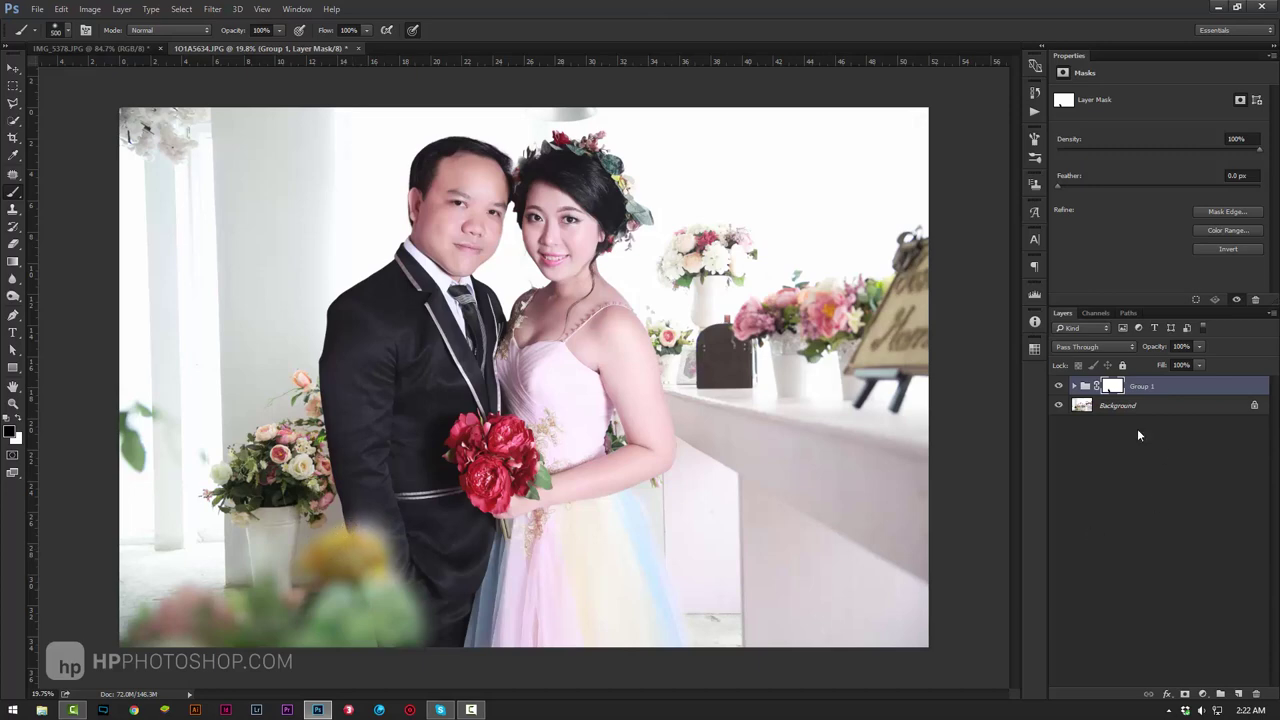
mouse_move(335, 525)
mouse_down()
mouse_move(383, 615)
mouse_move(487, 600)
mouse_move(626, 617)
mouse_up()
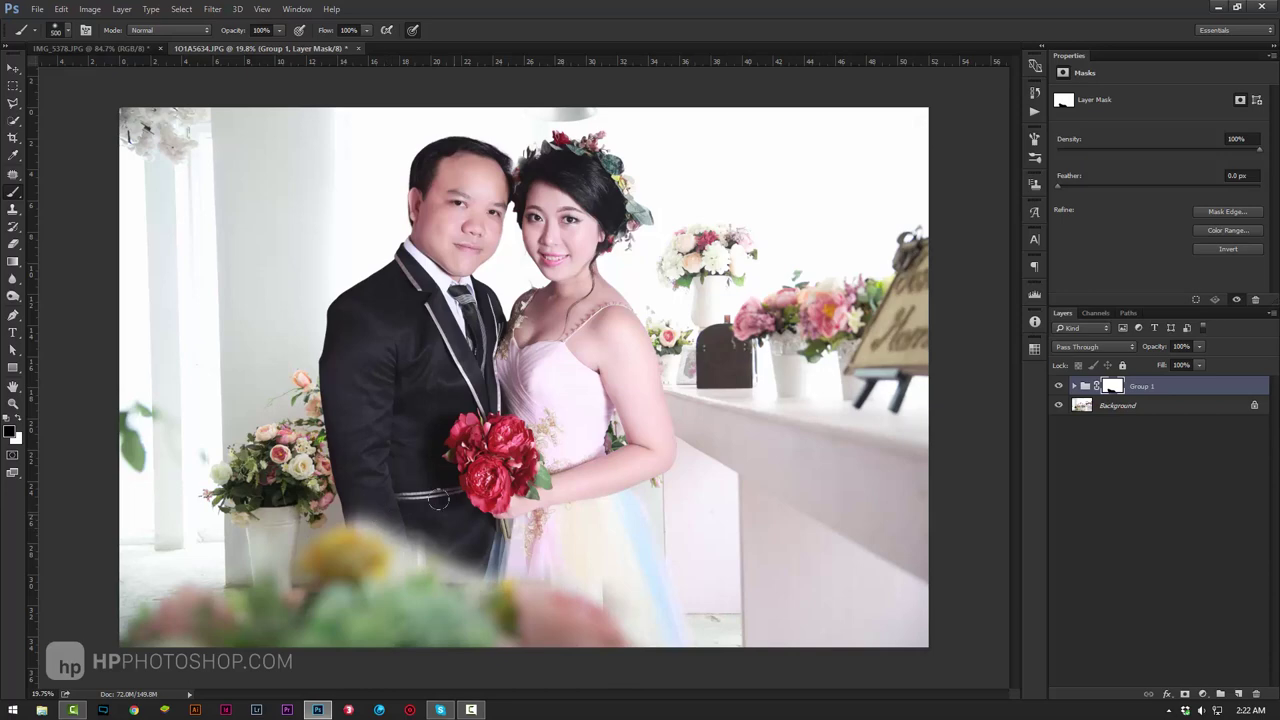
Step: Restore the jacket where a whitish patch appeared, touching up the mask's lower left
key(x)
key(x)
click(385, 512)
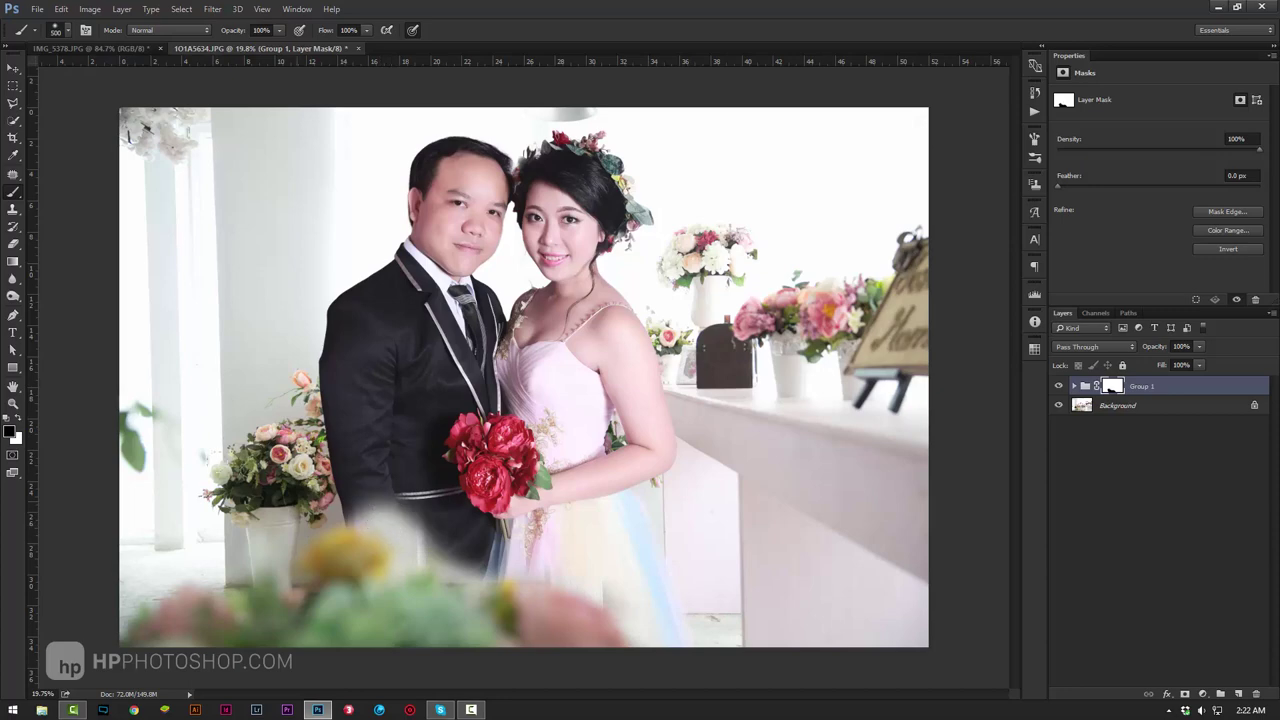
key(x)
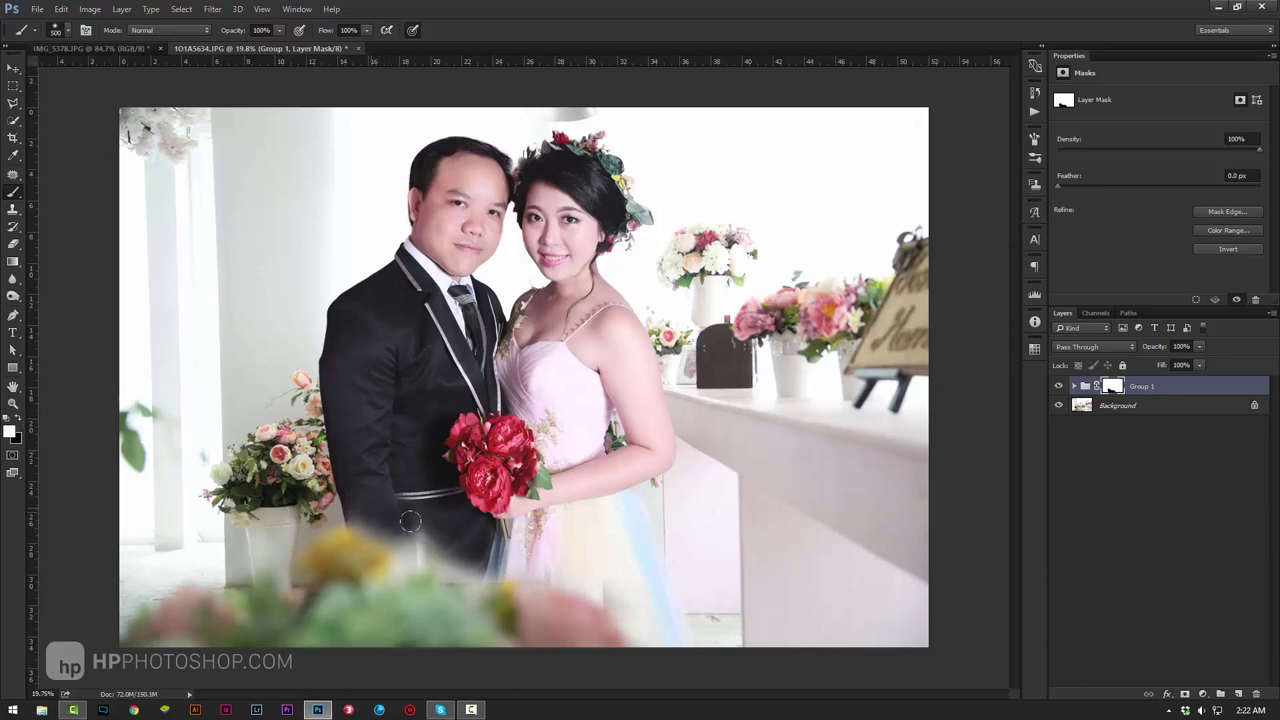
mouse_move(364, 494)
mouse_down()
mouse_move(399, 537)
mouse_move(617, 578)
mouse_up()
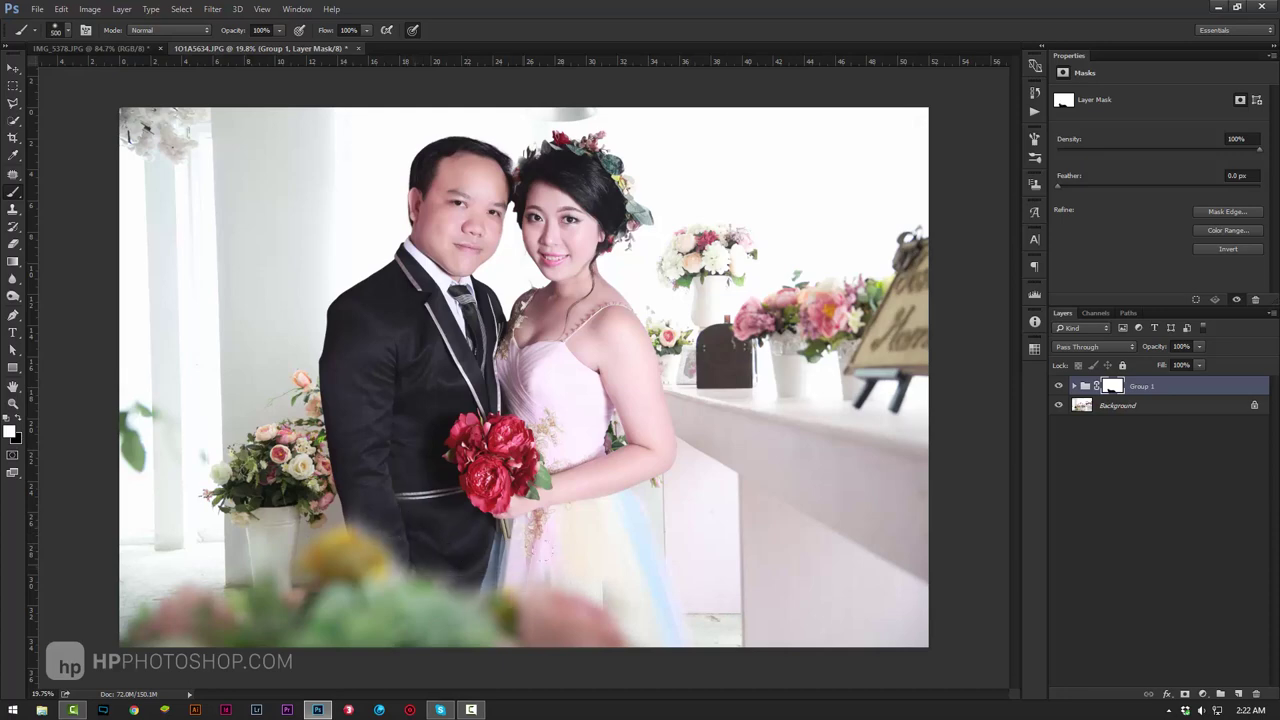
click(346, 493)
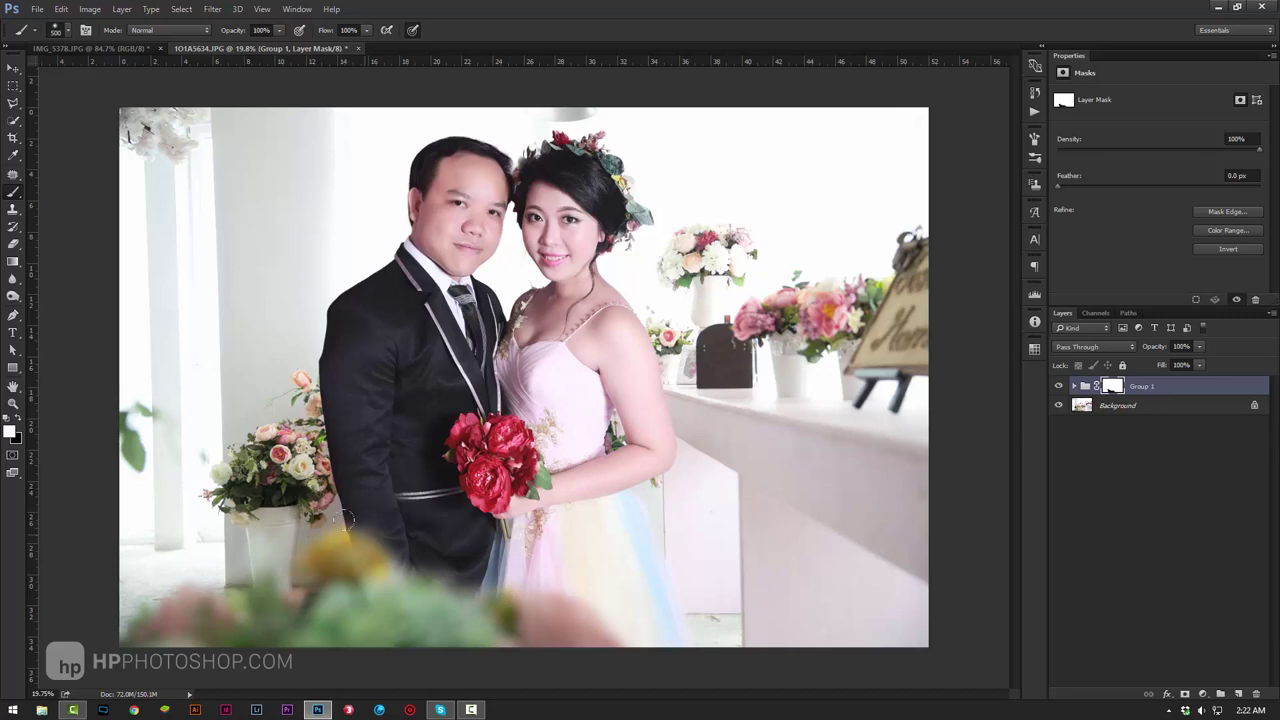
key(x)
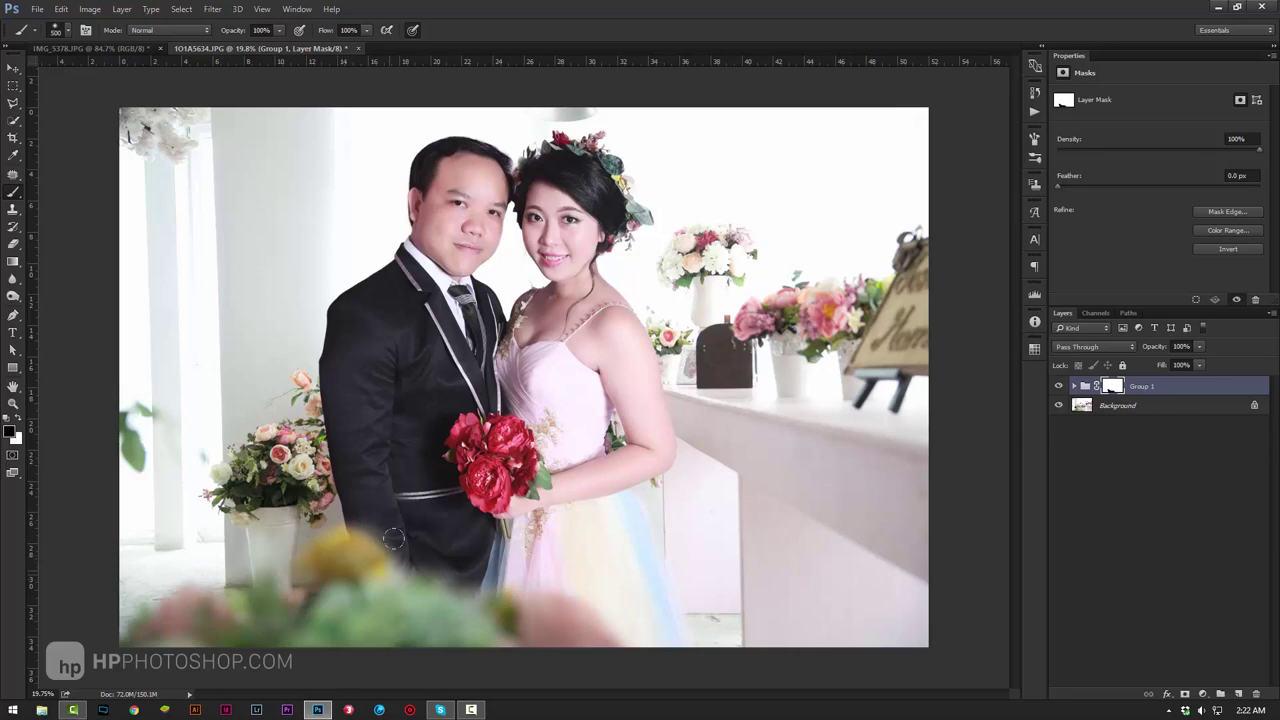
key(z)
mouse_move(495, 444)
mouse_down()
mouse_move(467, 437)
mouse_move(409, 611)
mouse_up()
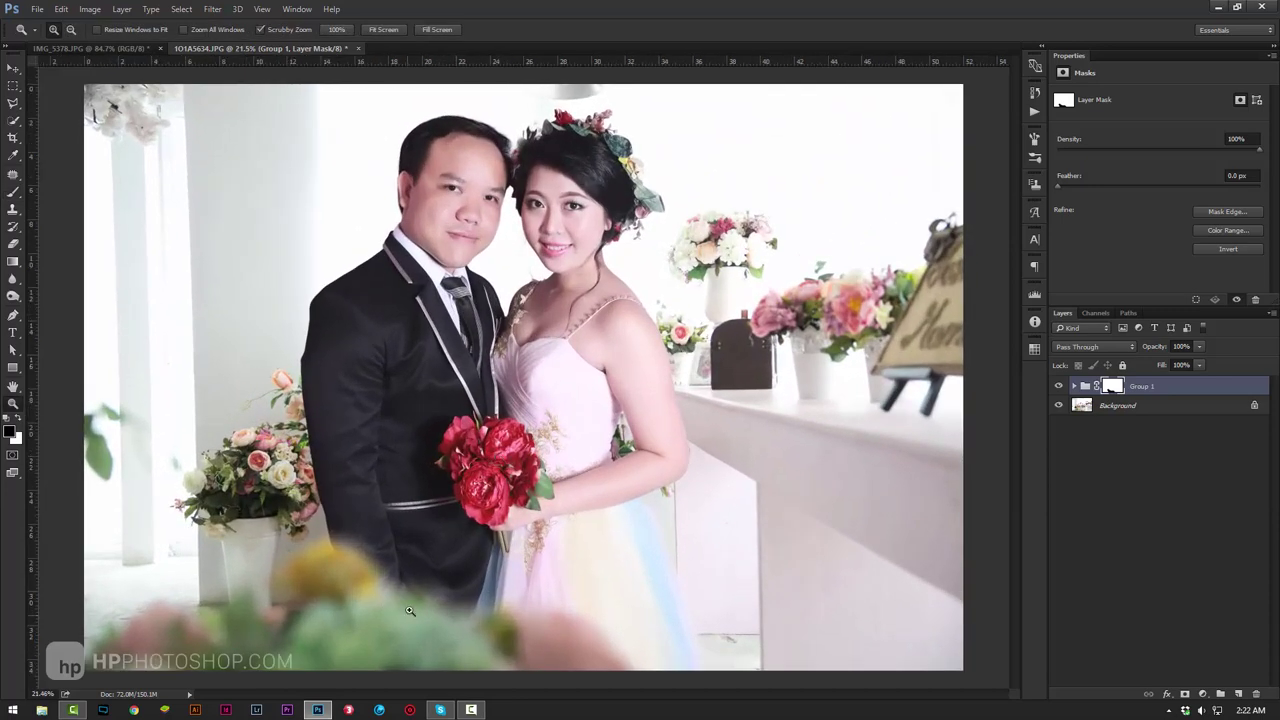
click(13, 191)
key(x)
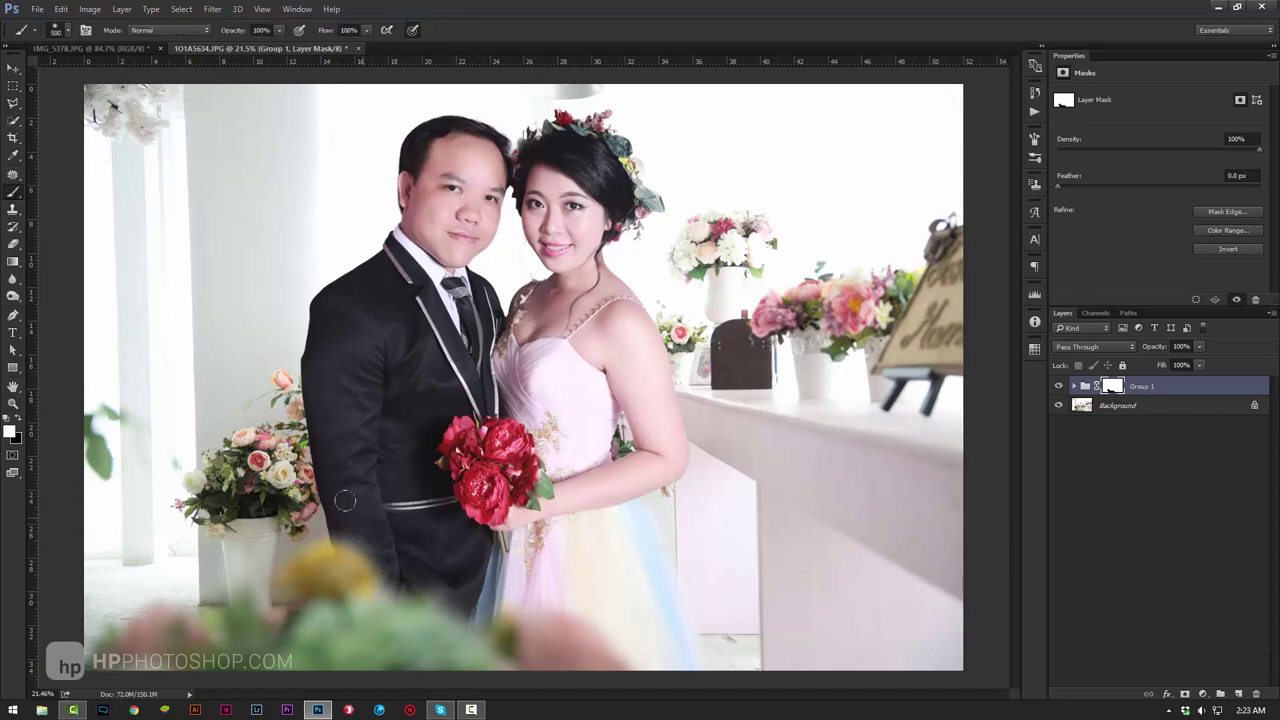
Step: Refine the flower transition with brush opacity at 85%, 50%, then 18%
click(228, 32)
text(85)
key(Return)
click(240, 36)
text(50)
key(Return)
click(233, 30)
key(Return)
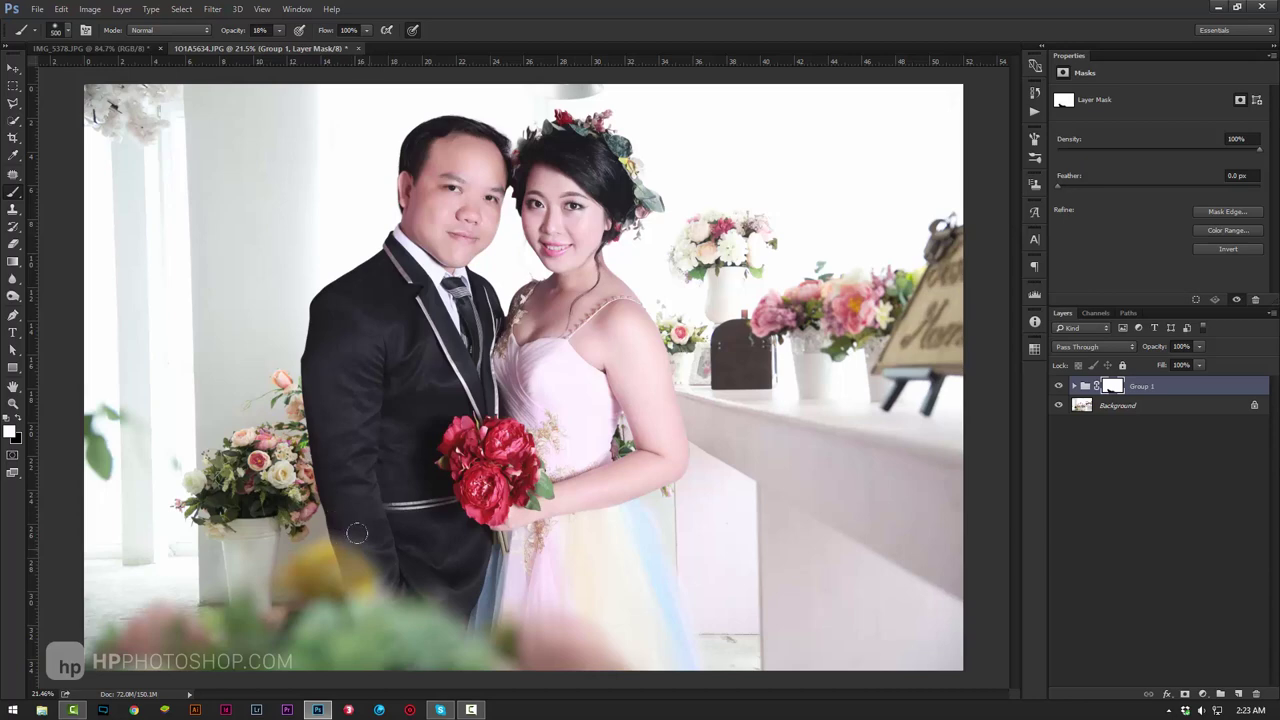
key(x)
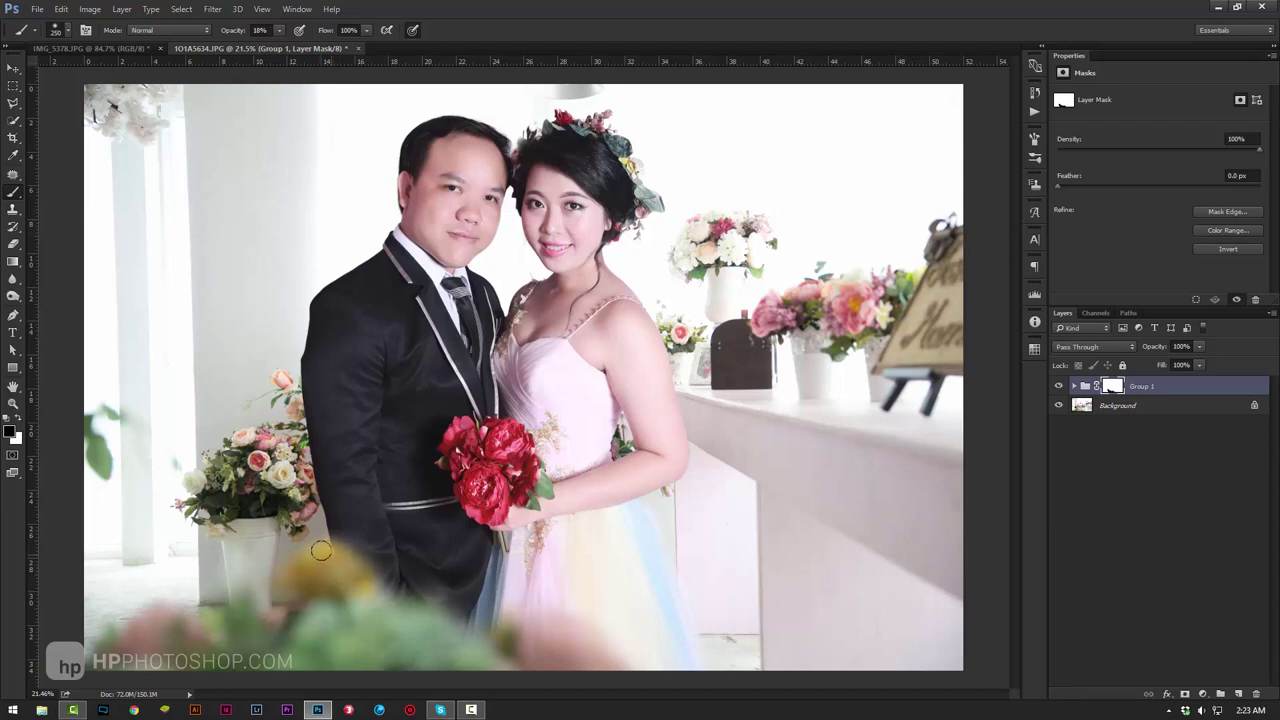
key(z)
drag(571, 489, 450, 573)
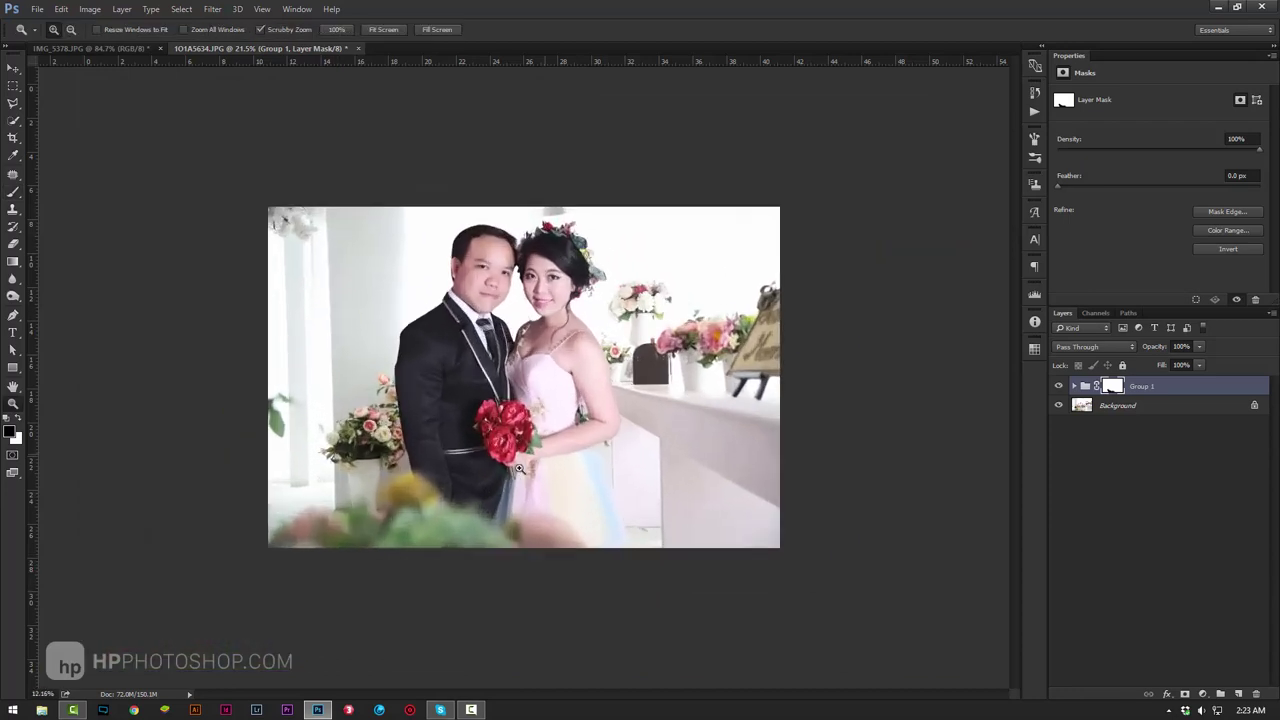
click(1059, 387)
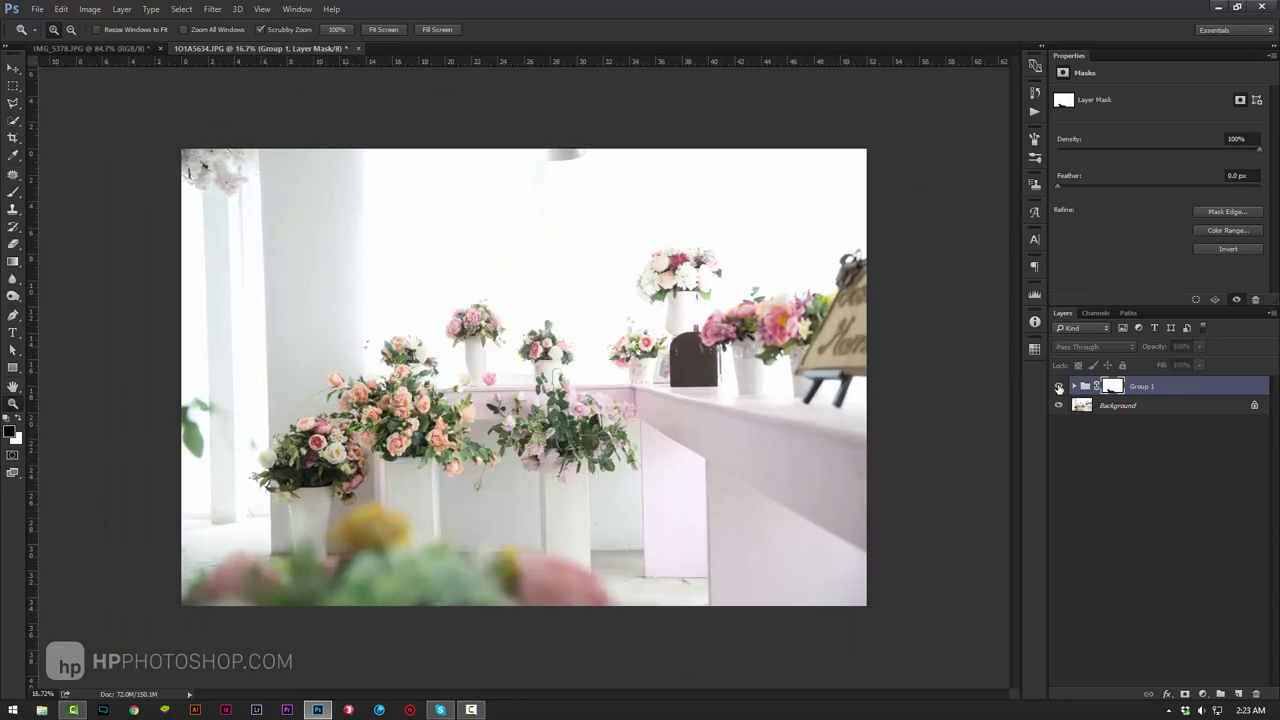
click(1059, 387)
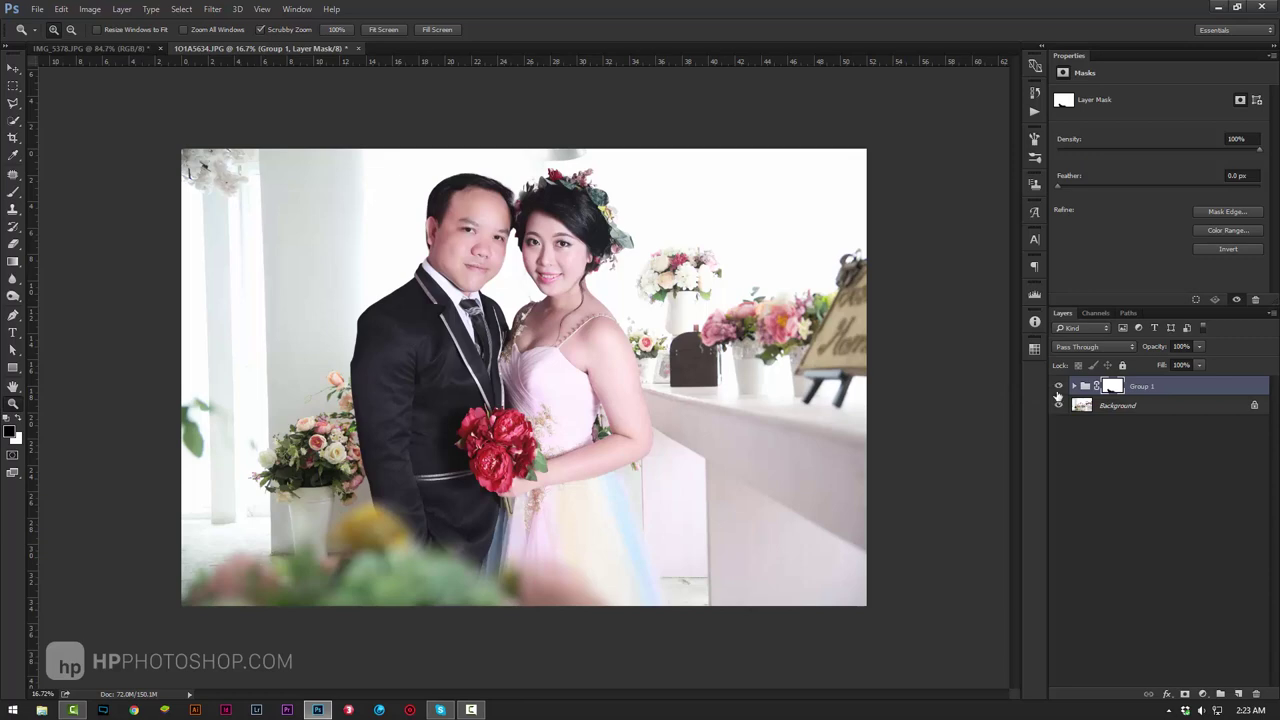
click(1059, 387)
click(1059, 387)
Step: Add a new empty layer above Background and set up a black brush
click(1164, 405)
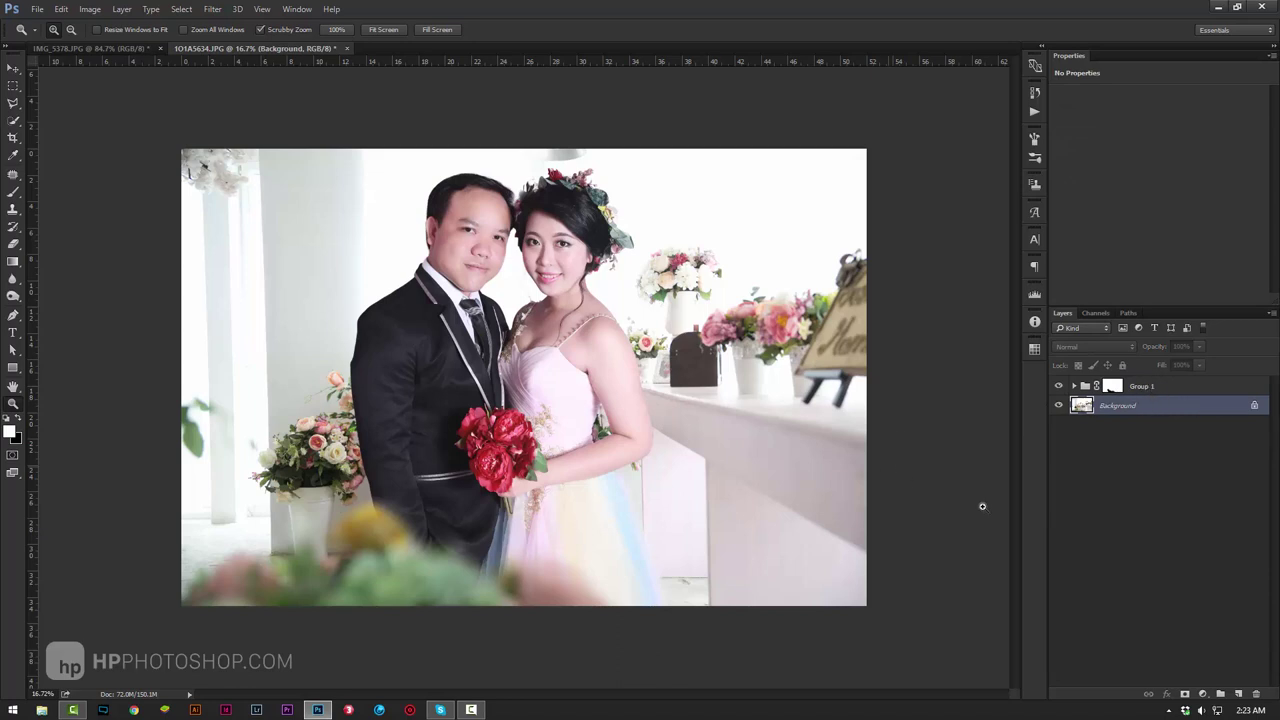
click(1238, 693)
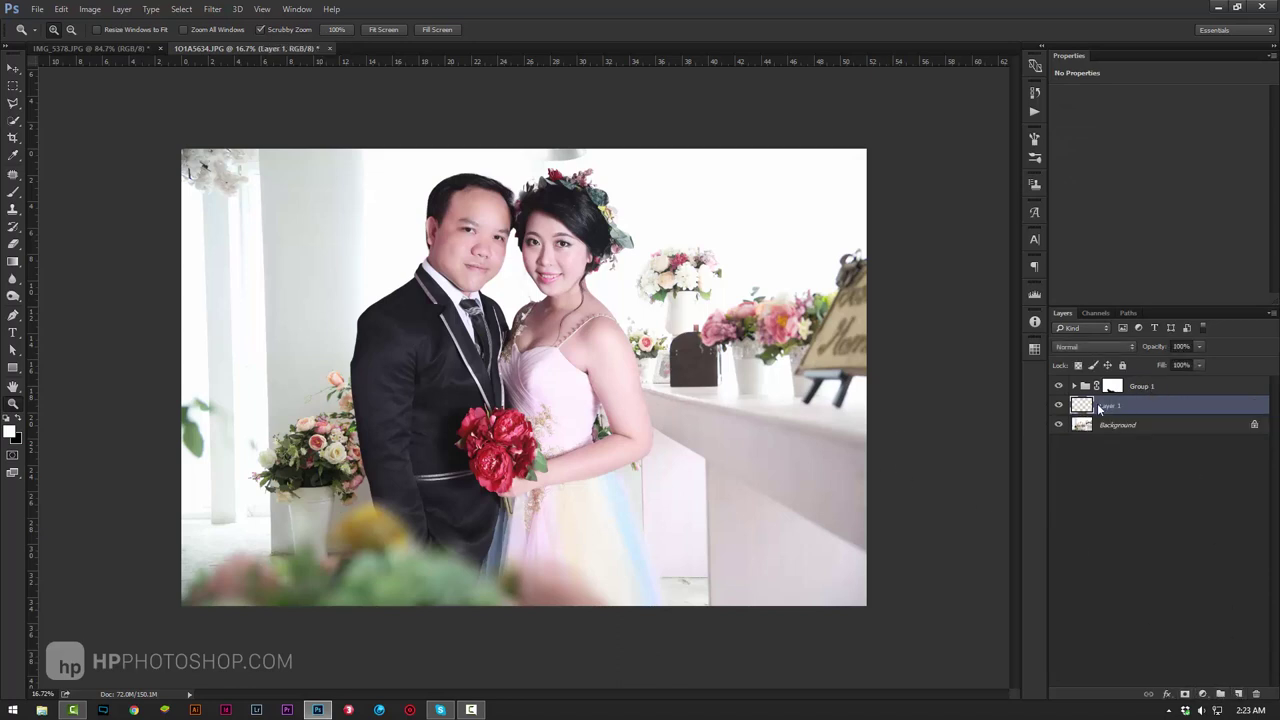
click(16, 194)
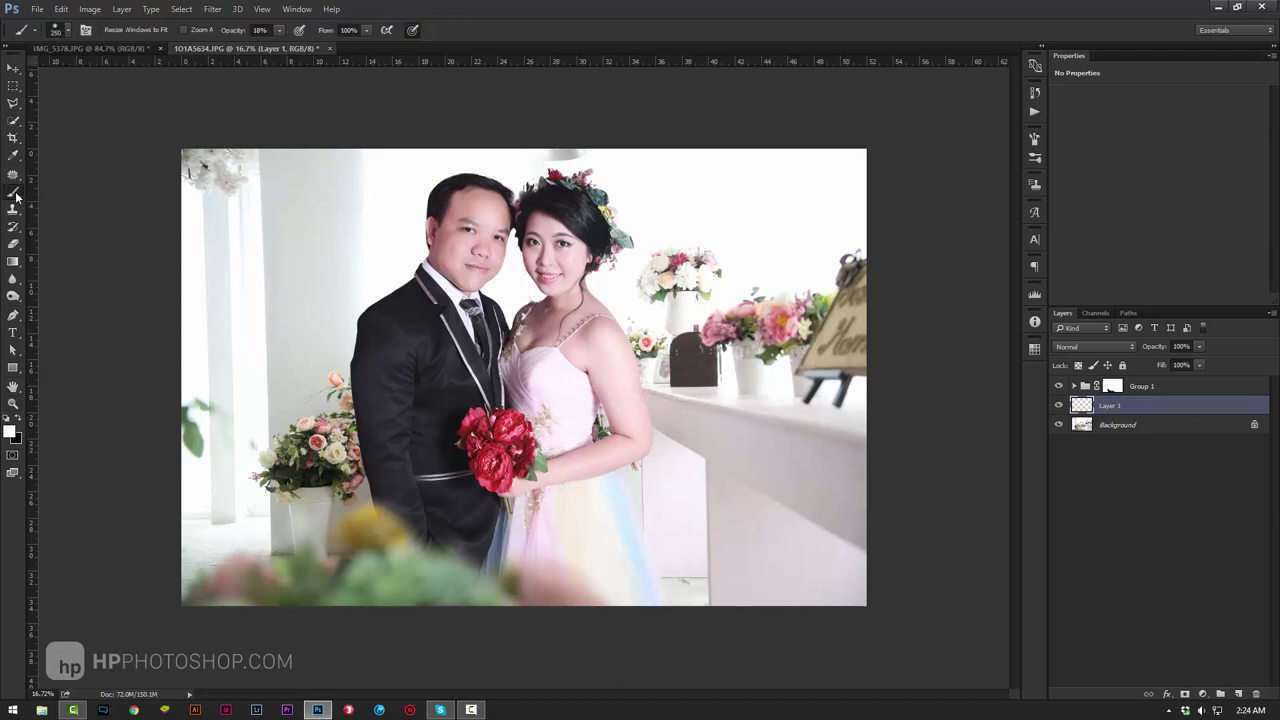
click(18, 418)
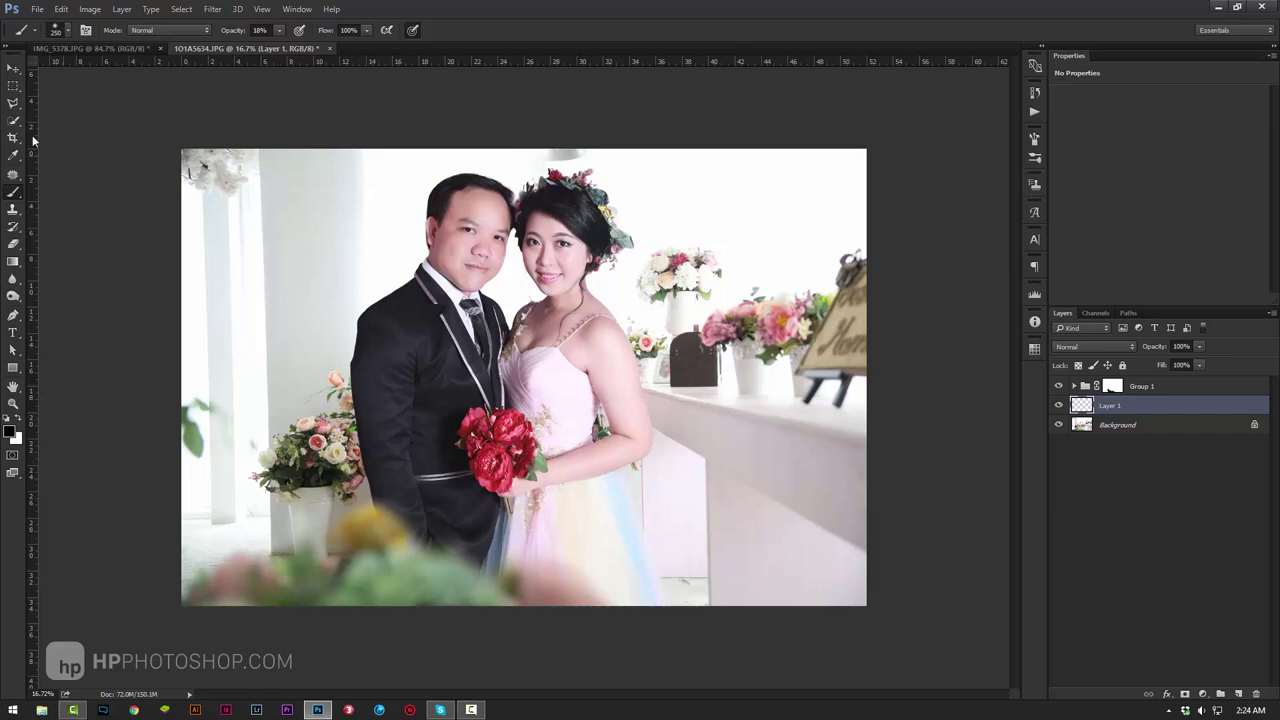
Step: Outline the white counter beside the bride with a Polygonal Lasso selection
click(13, 102)
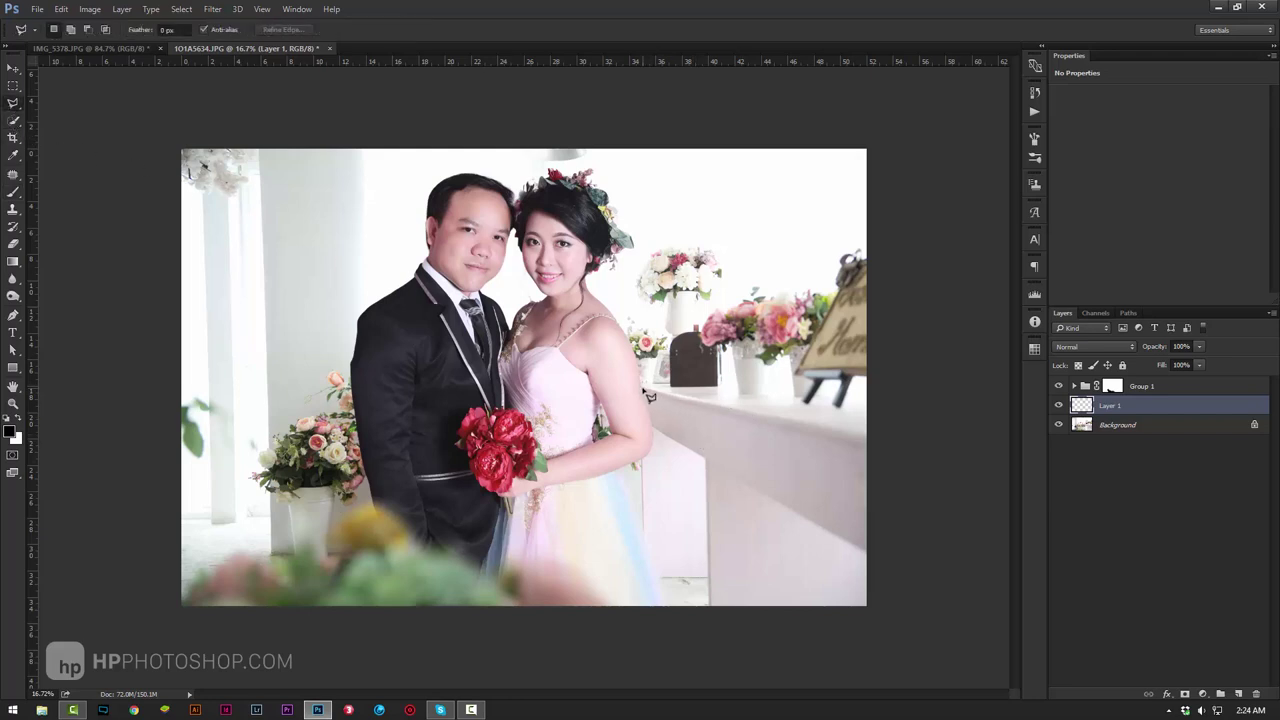
click(648, 395)
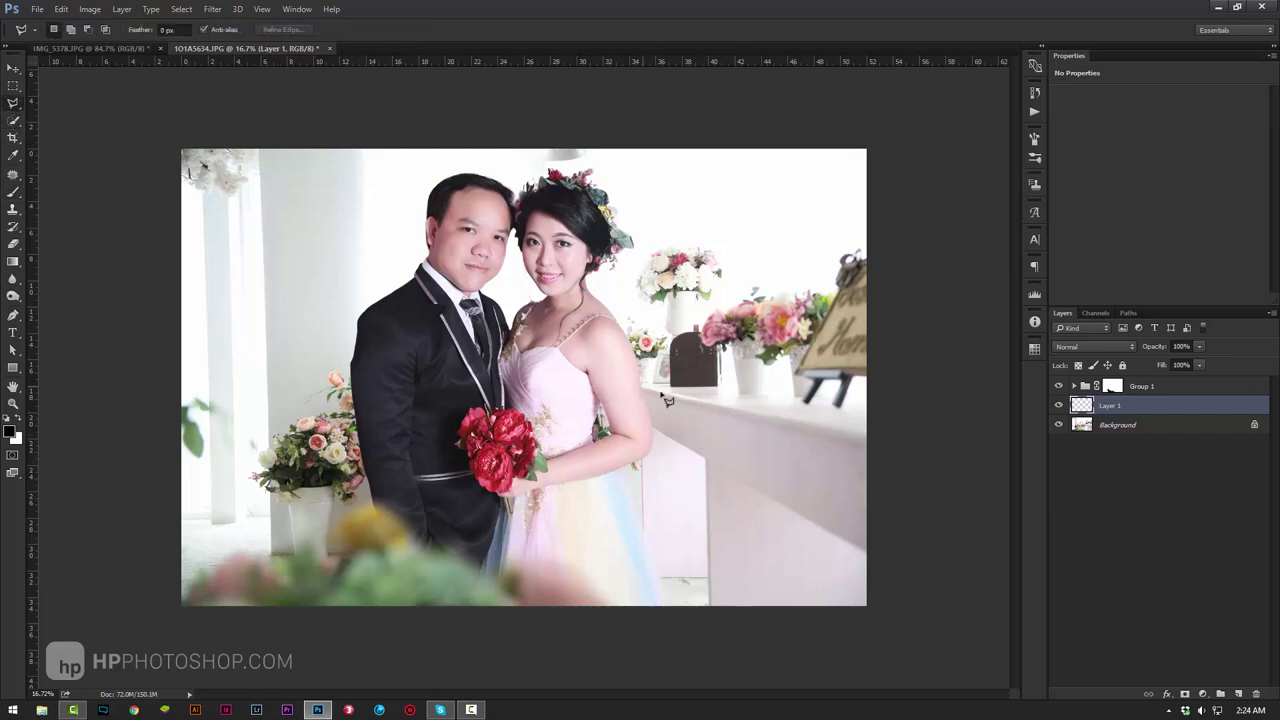
click(889, 441)
click(870, 552)
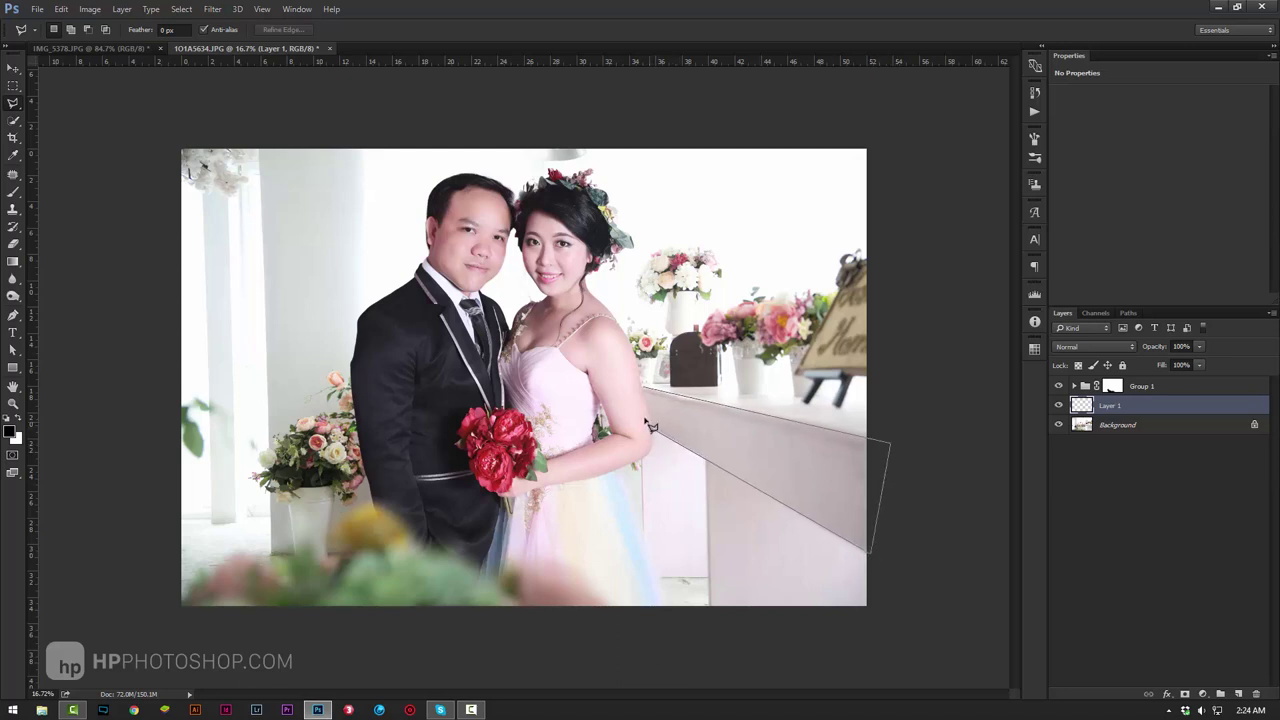
click(648, 395)
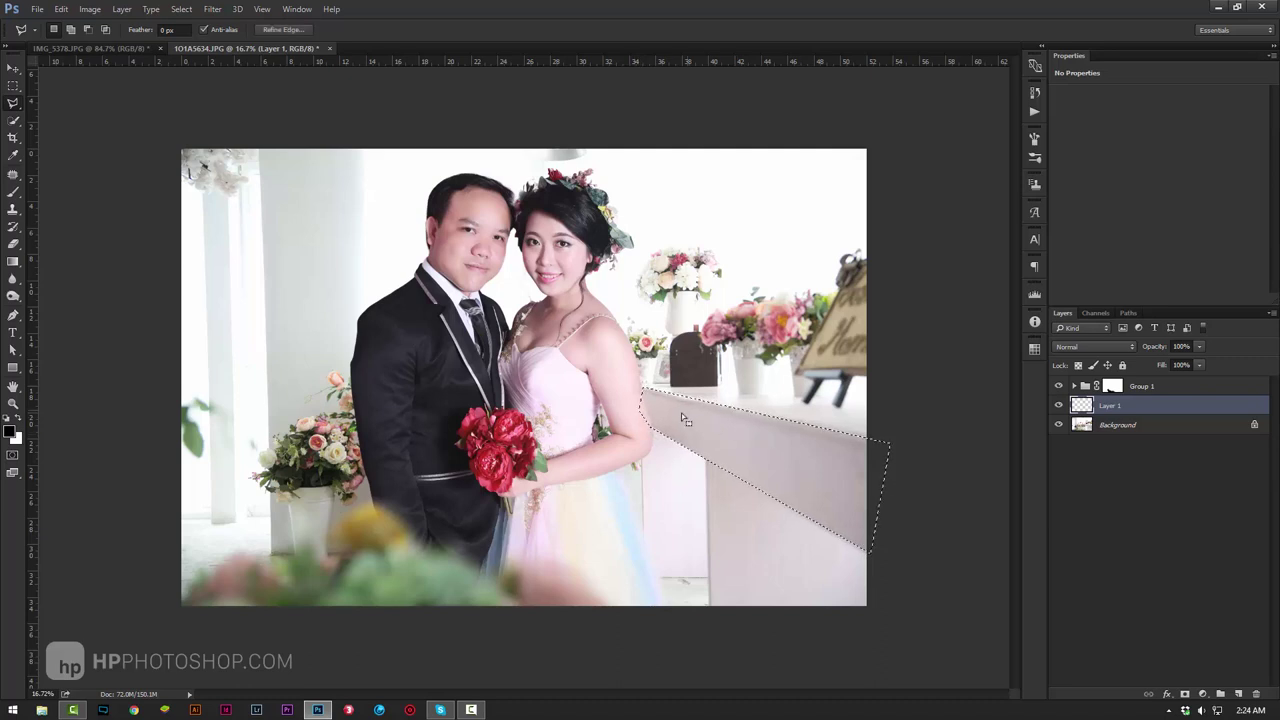
Step: With a 500 px brush and hidden selection edges, softly darken the counter edge
click(13, 191)
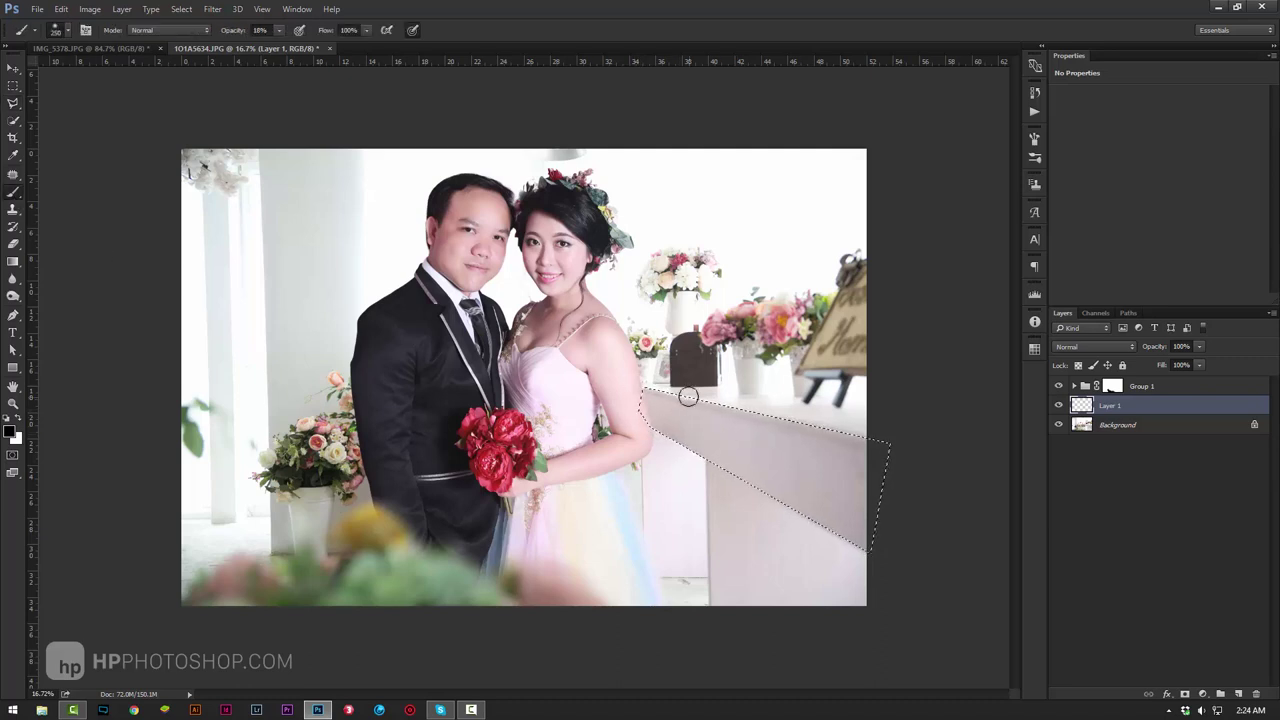
key(bracketright)
key(bracketright)
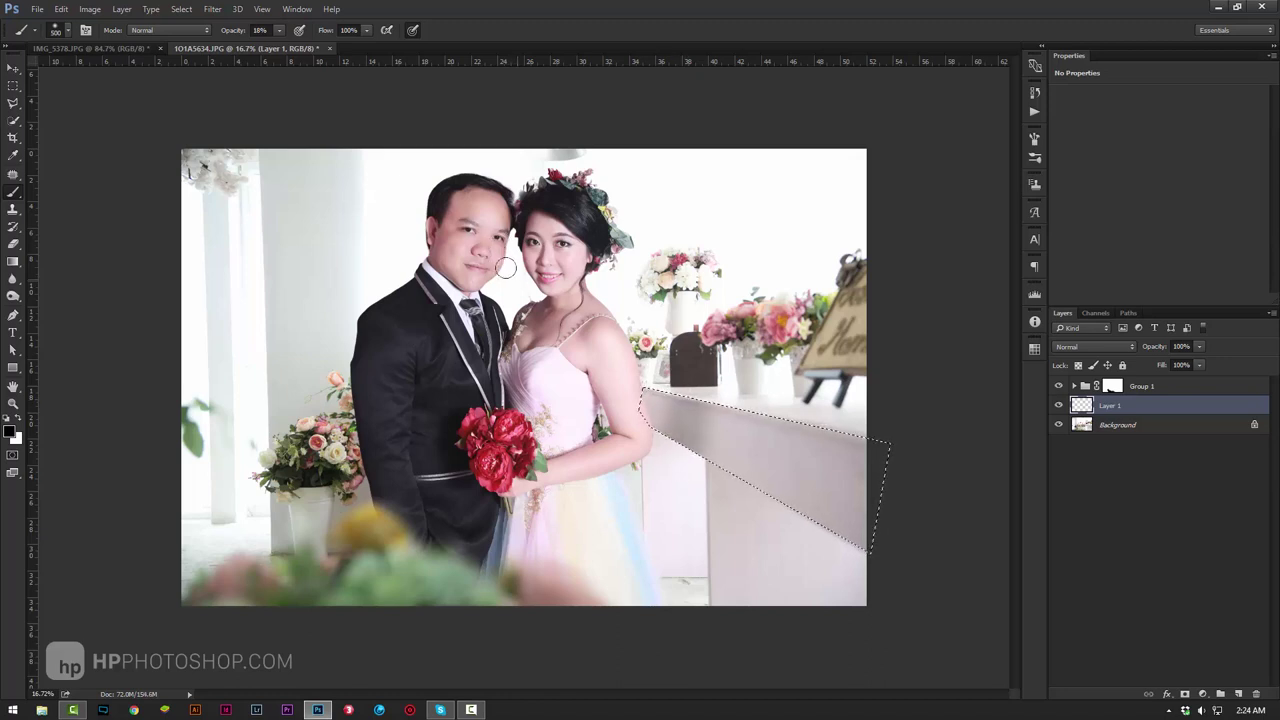
key(ctrl+h)
drag(690, 415, 668, 397)
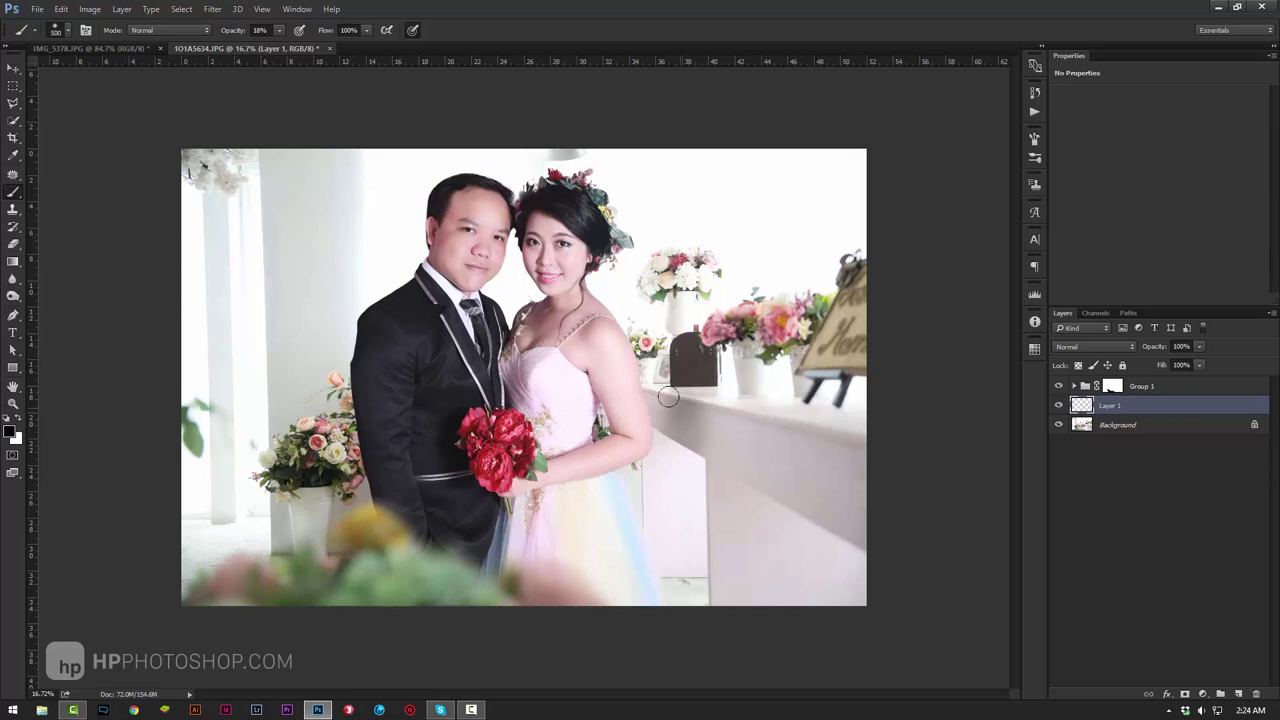
key(bracketleft)
key(bracketleft)
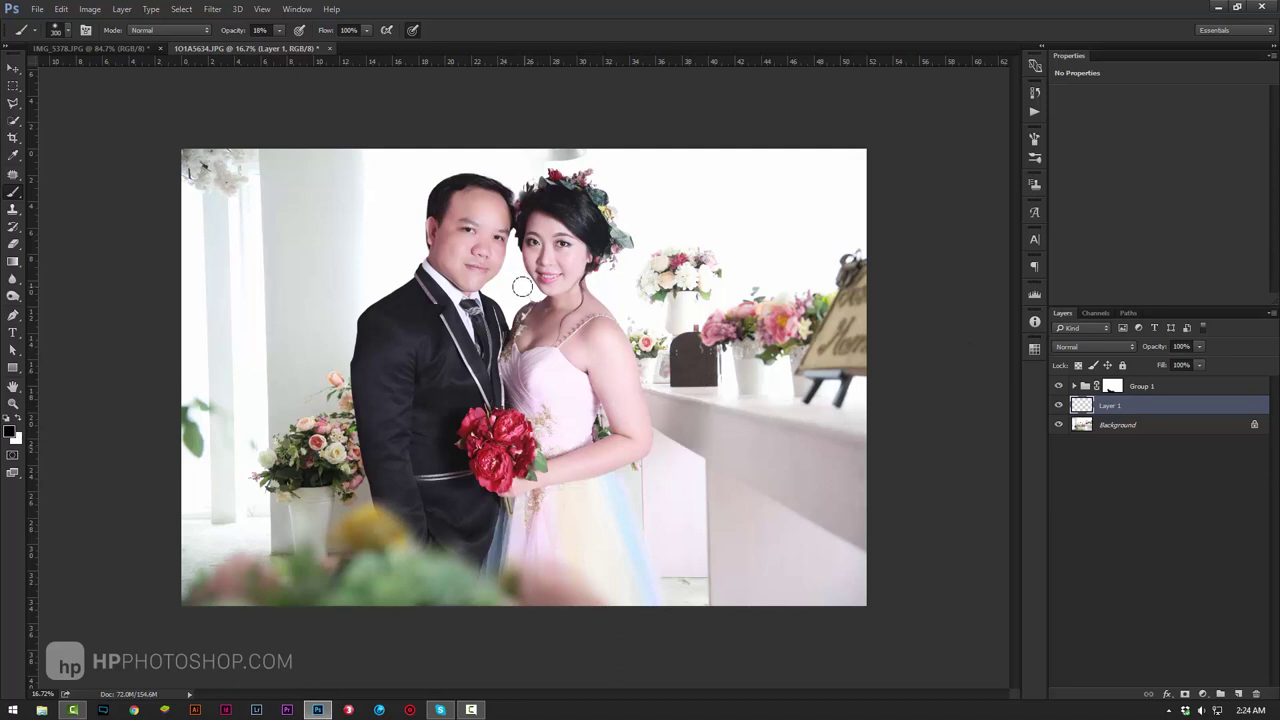
click(13, 403)
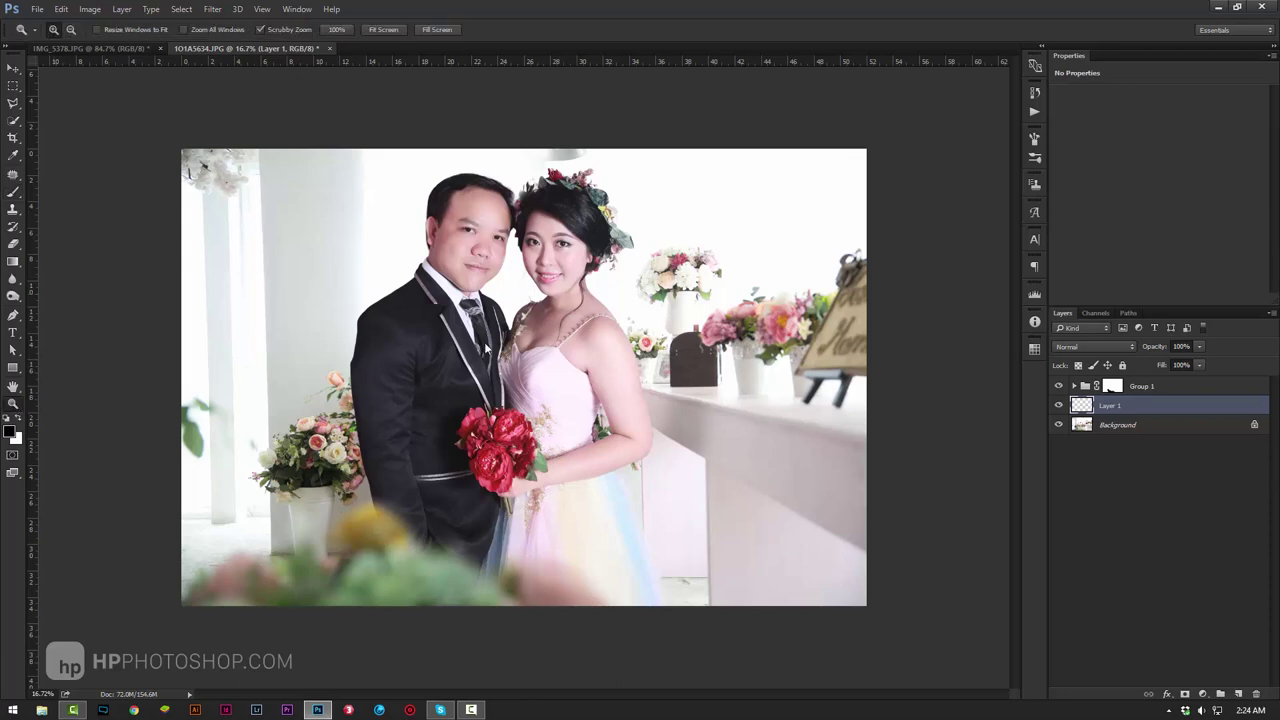
Step: Make Background active and set the Clone Stamp to sample Current Layer
drag(482, 356, 500, 356)
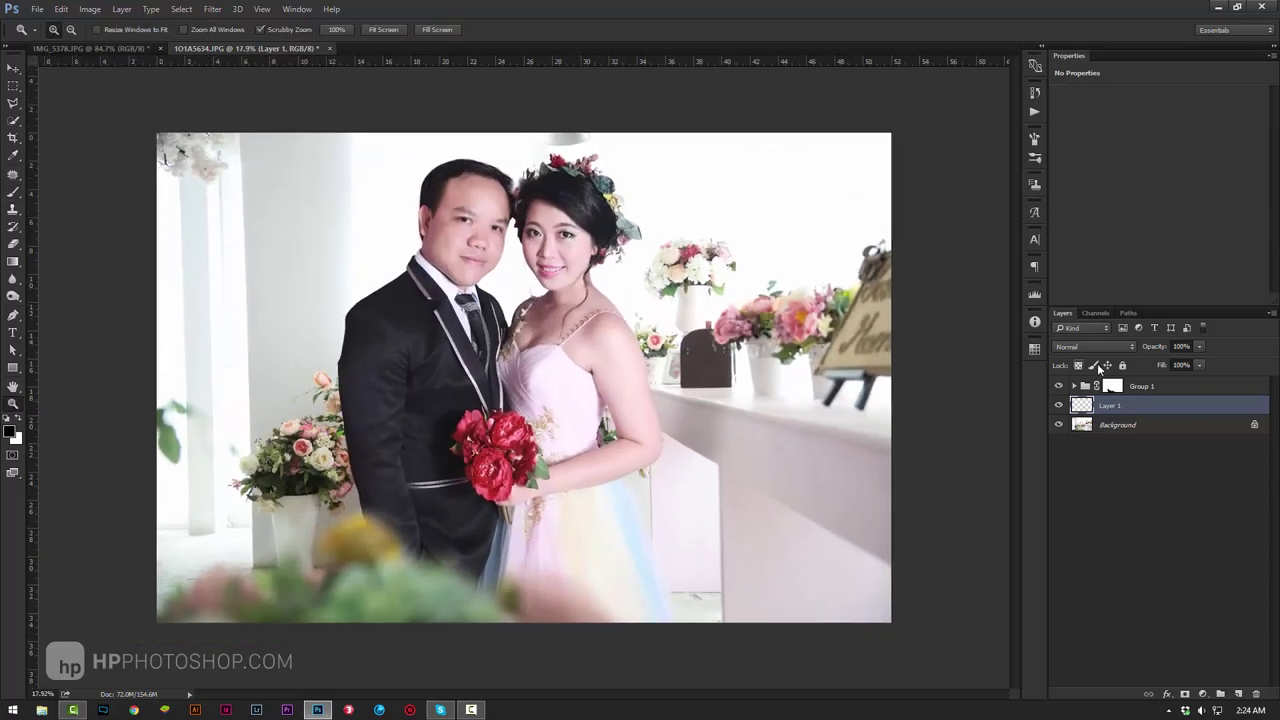
click(1140, 428)
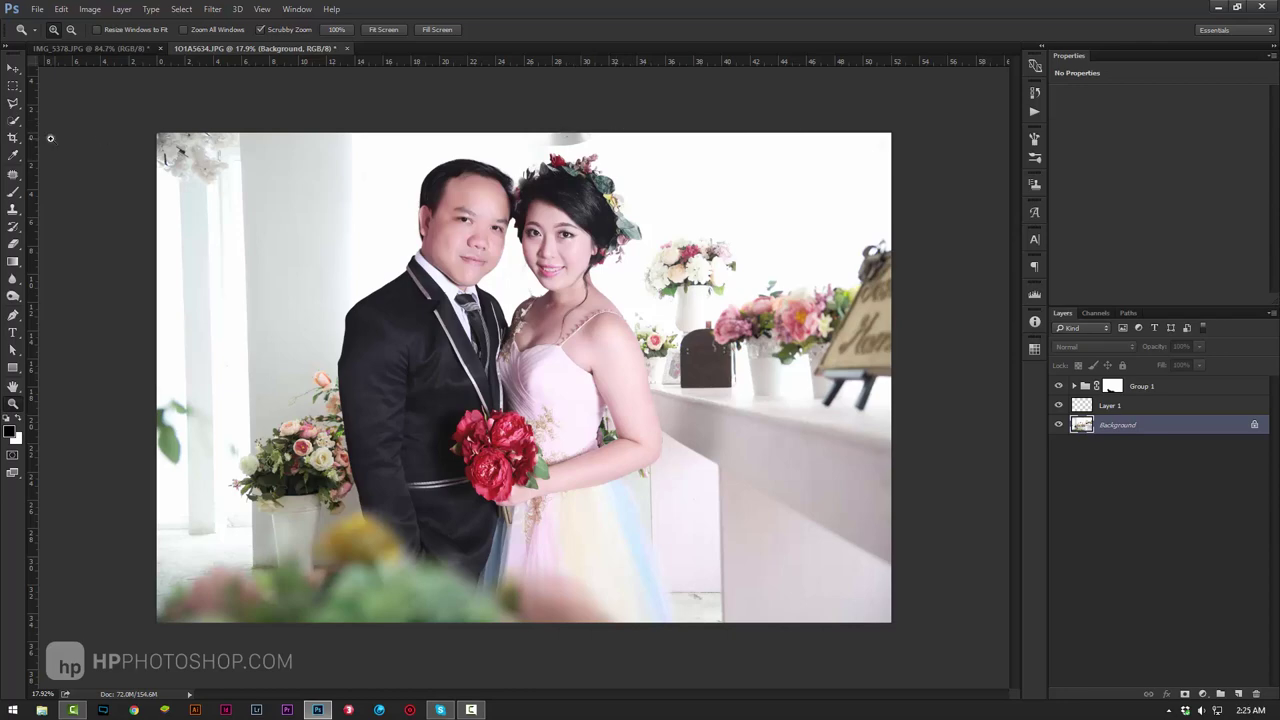
click(13, 209)
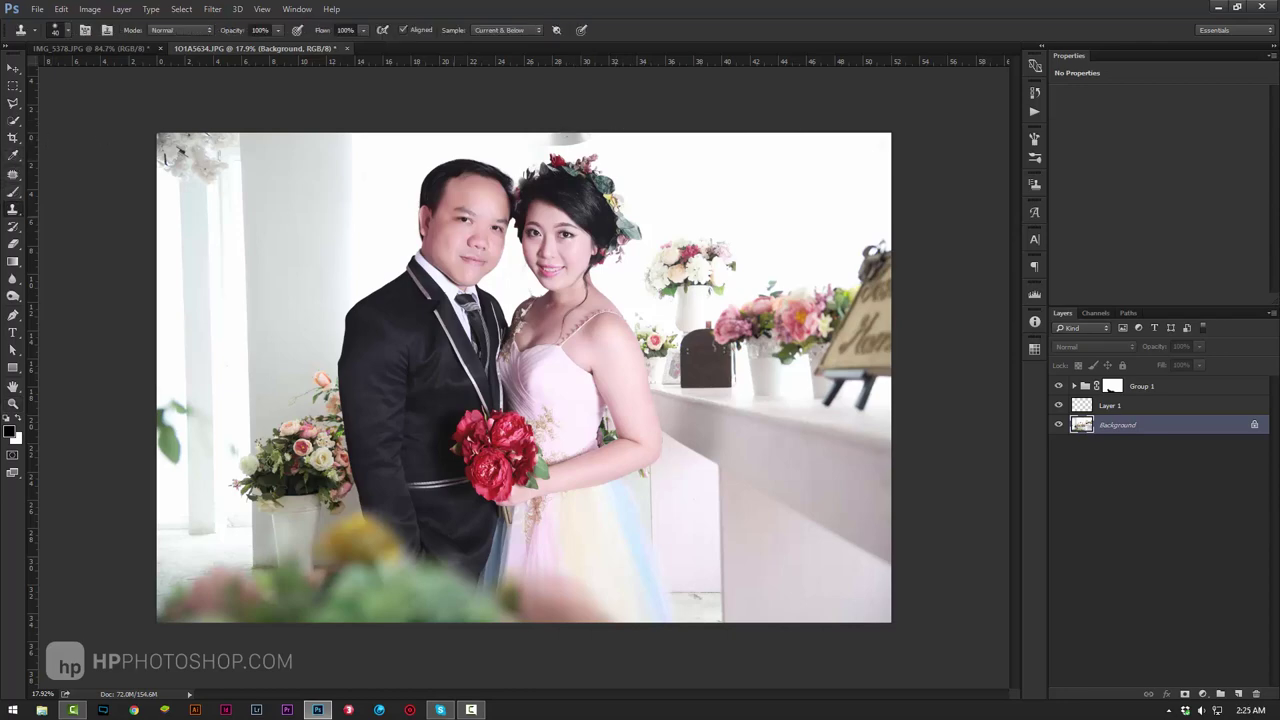
click(507, 31)
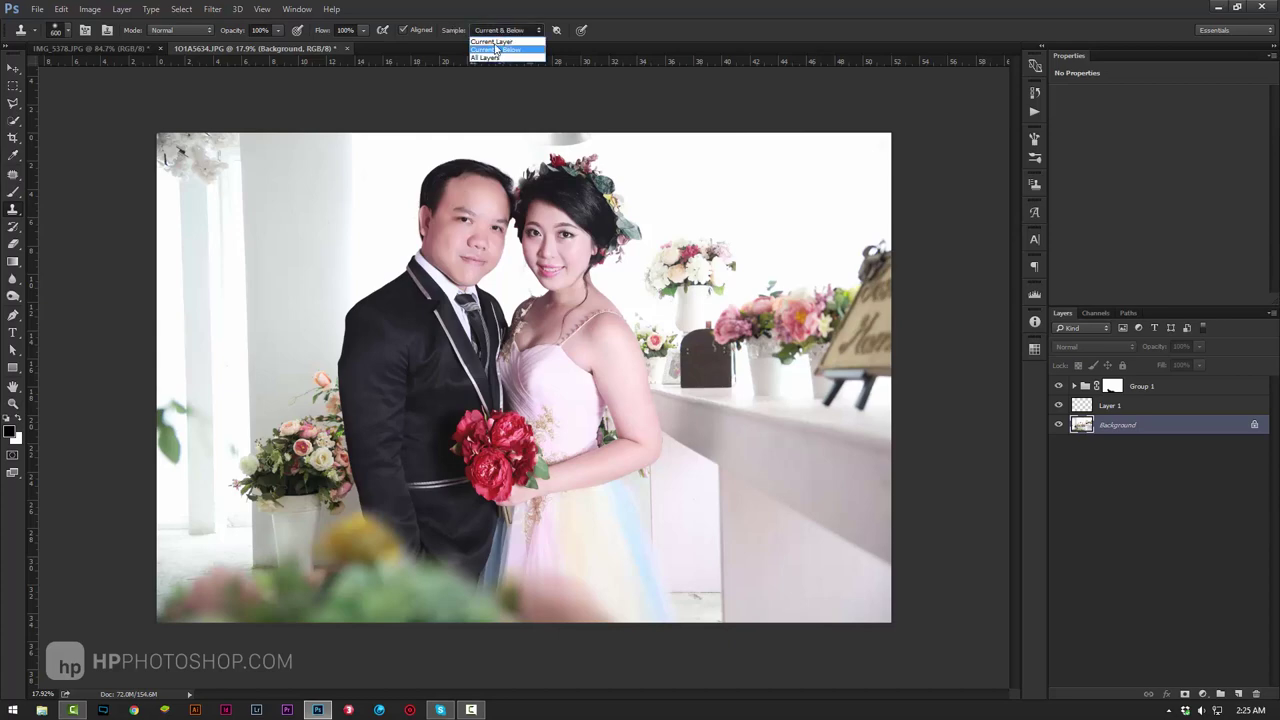
click(492, 41)
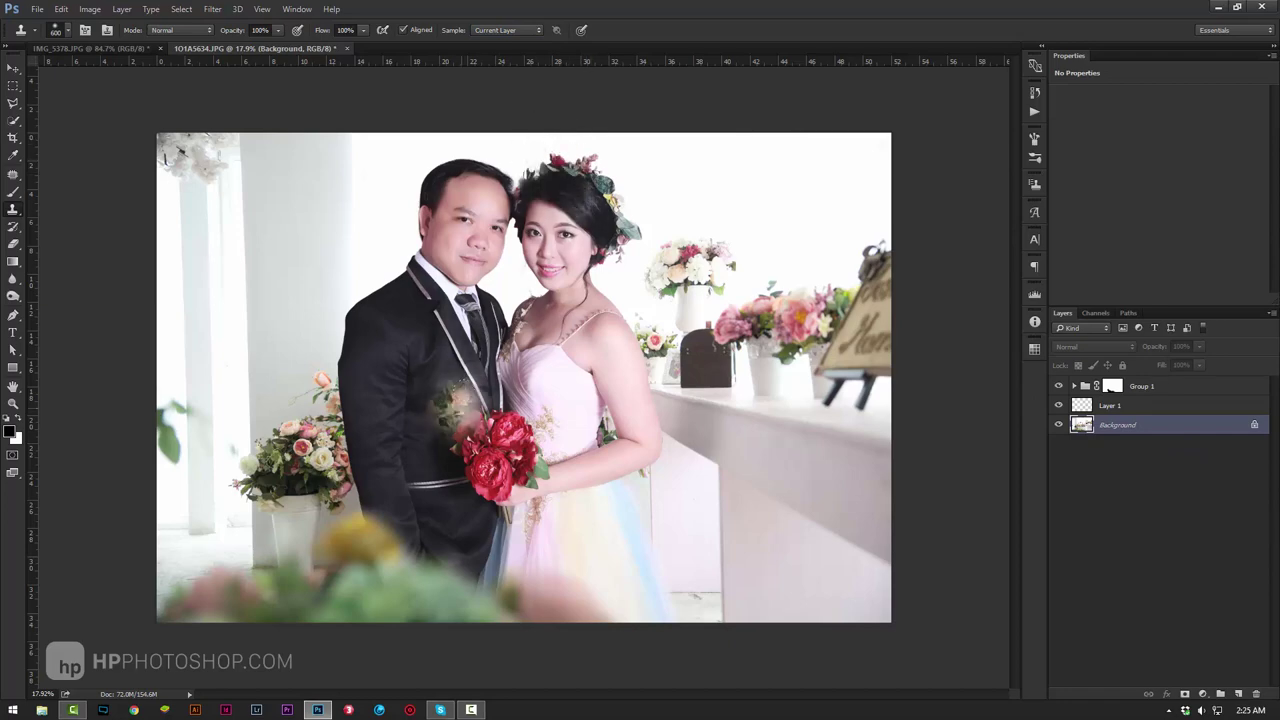
Step: Clone a first patch, then zoom into the lower-right floor corner
click(528, 410)
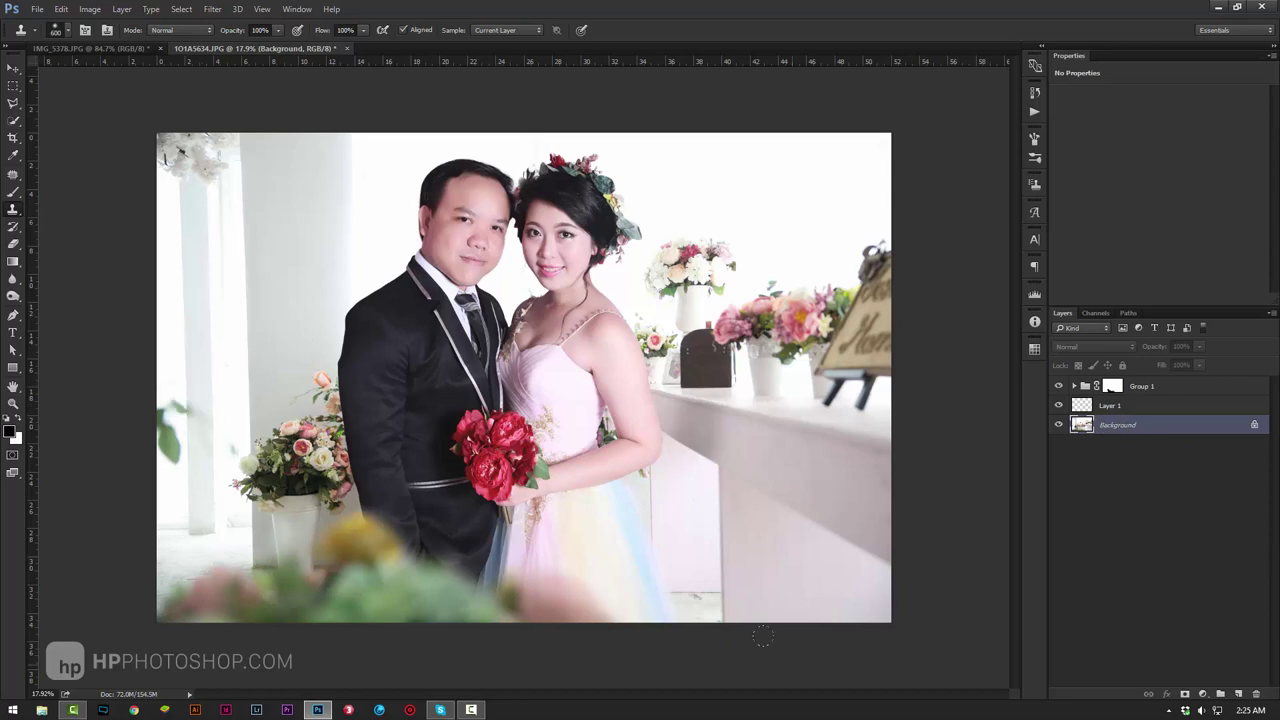
key(z)
drag(745, 610, 866, 629)
key(s)
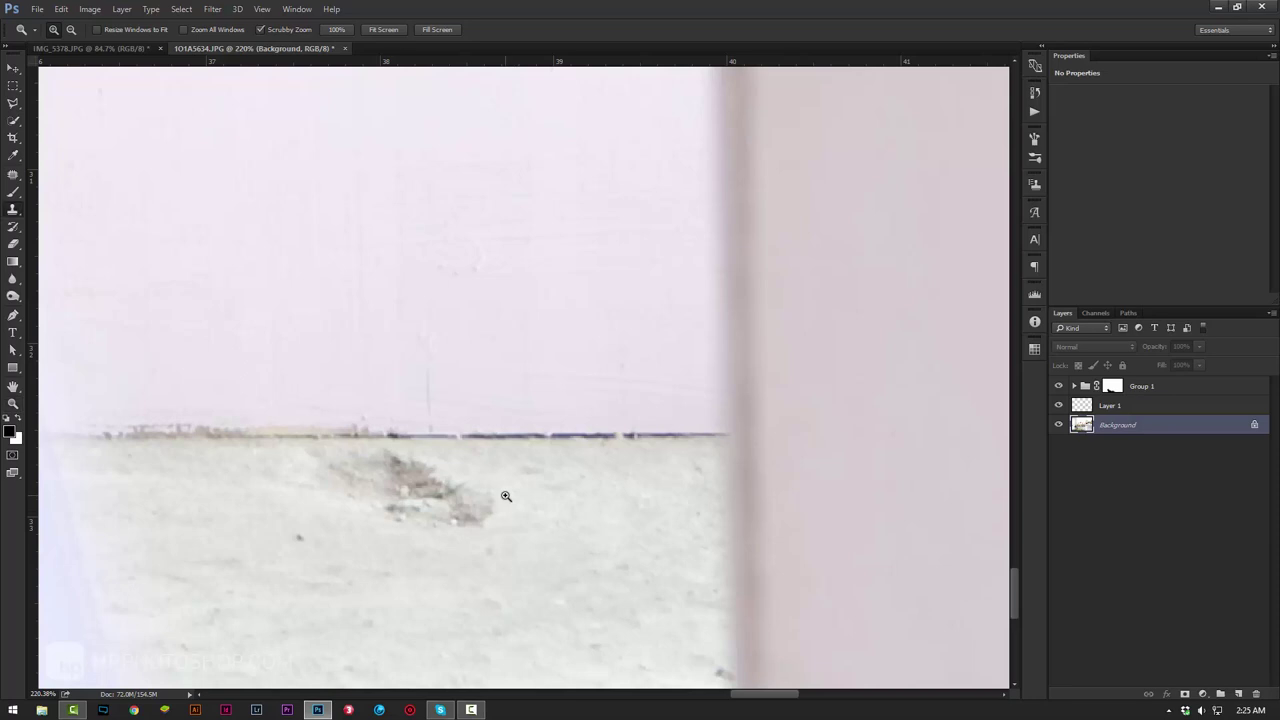
Step: Clone floor texture over the dark smudge, undoing one misplaced patch, then fit the photo
click(472, 326)
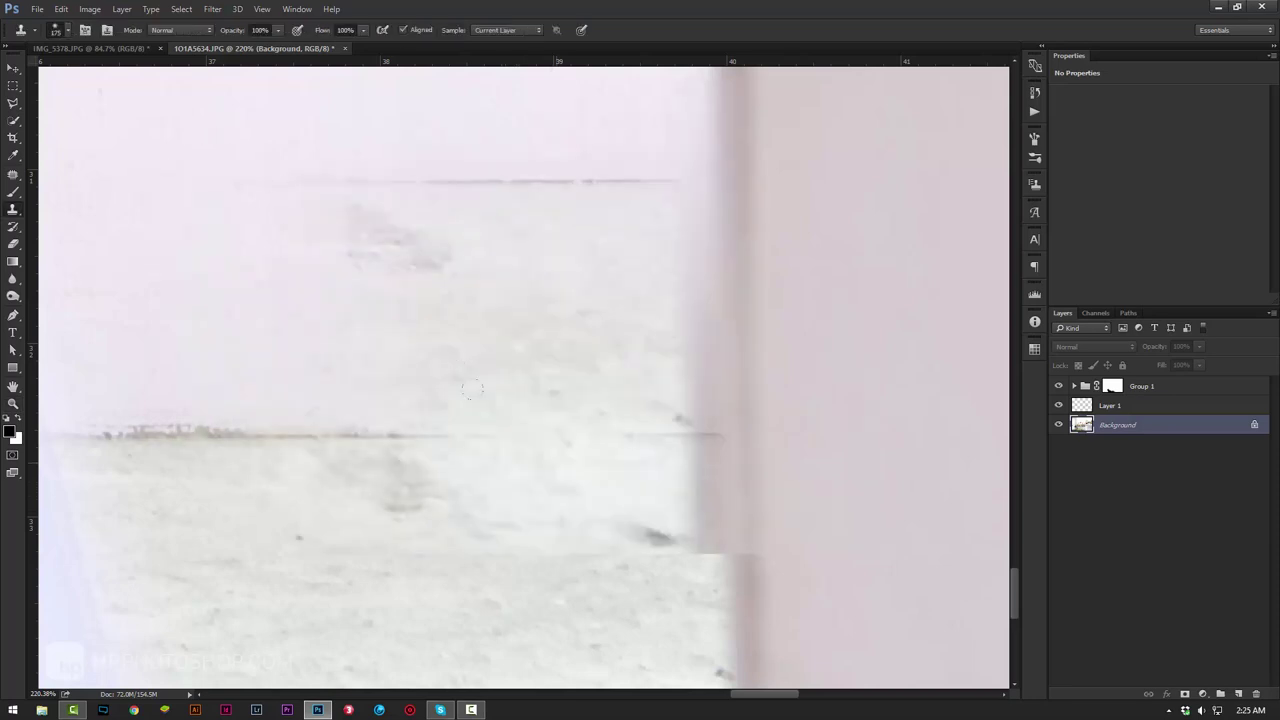
key(ctrl+z)
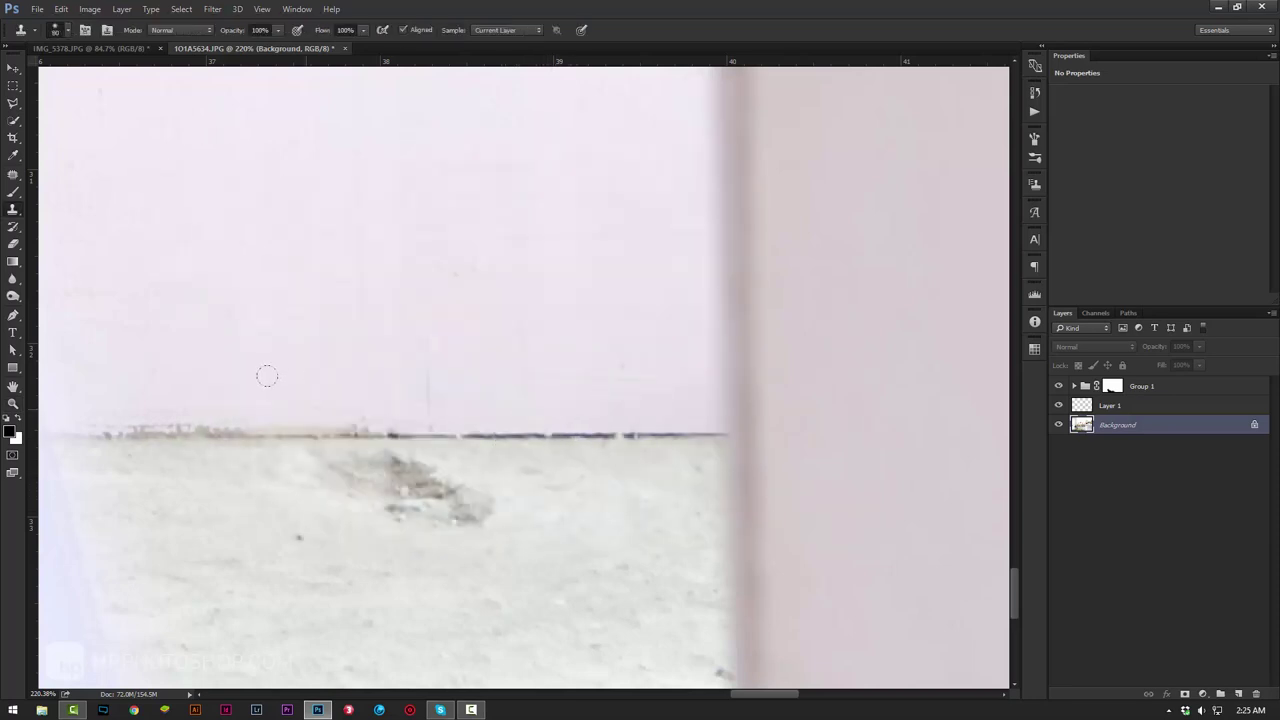
mouse_move(450, 510)
mouse_down()
mouse_move(390, 450)
mouse_move(437, 463)
mouse_move(291, 448)
mouse_up()
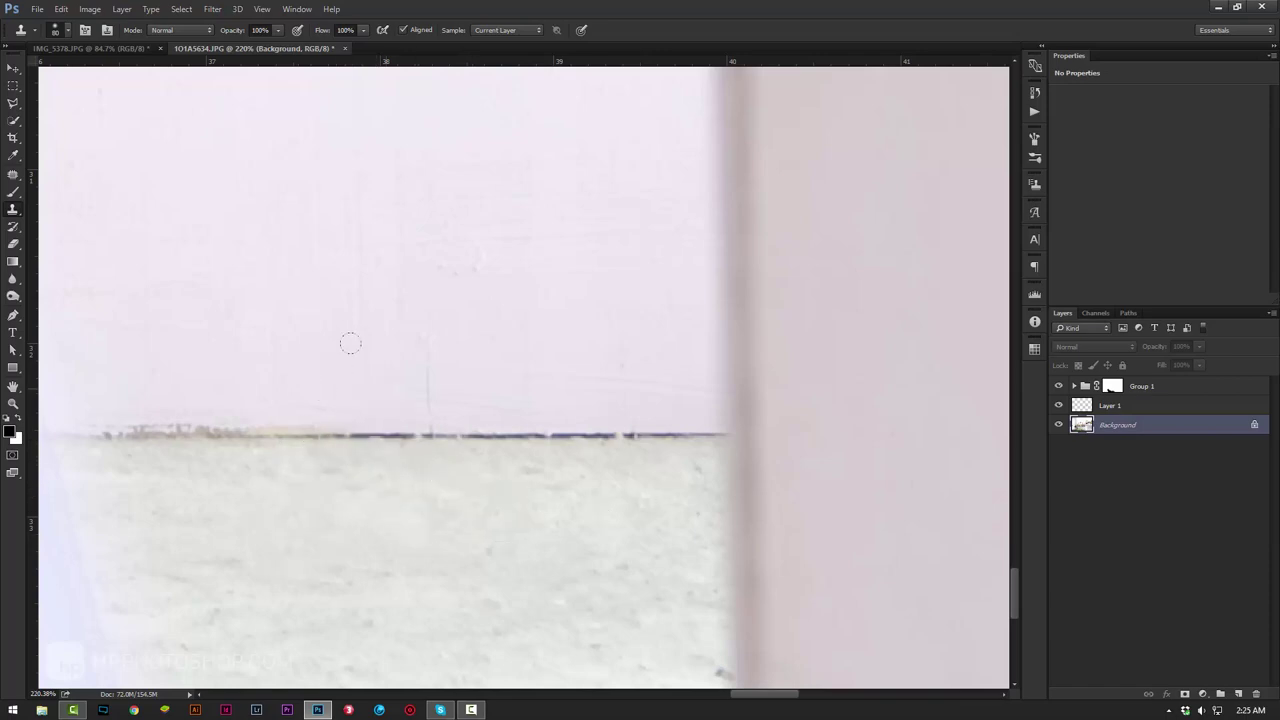
key(z)
right_click(423, 294)
click(445, 301)
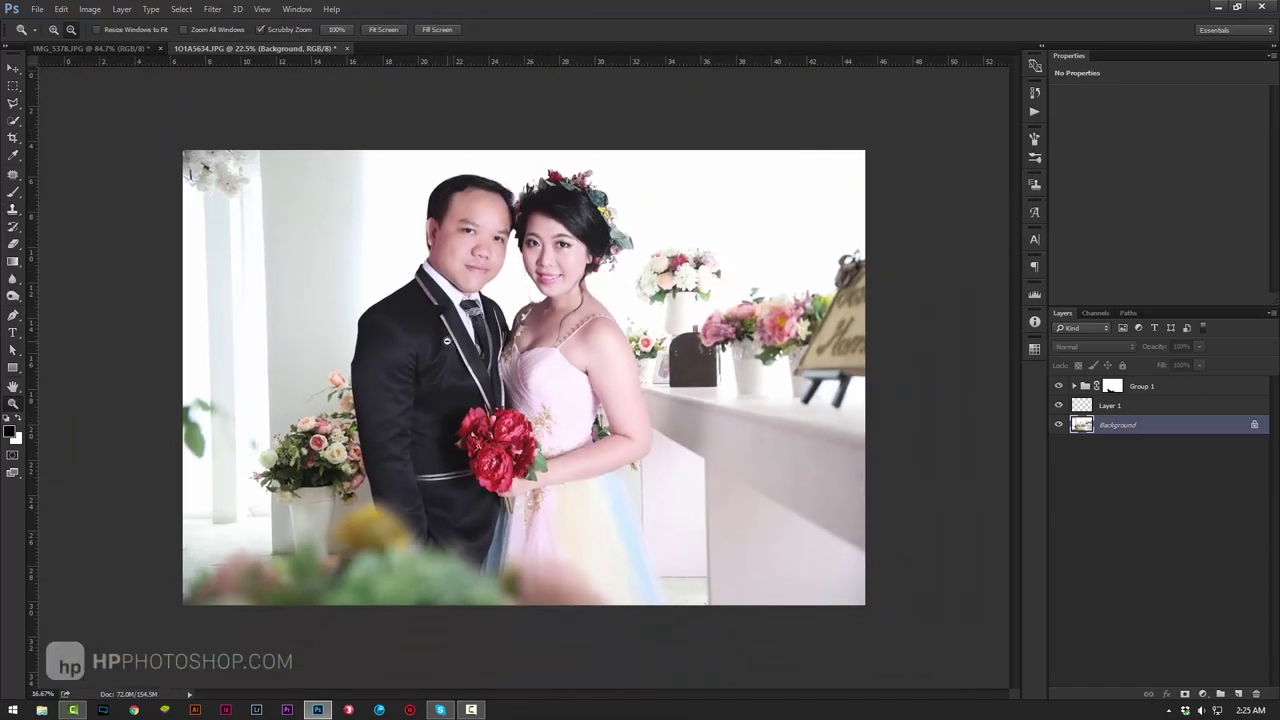
alt+click(447, 341)
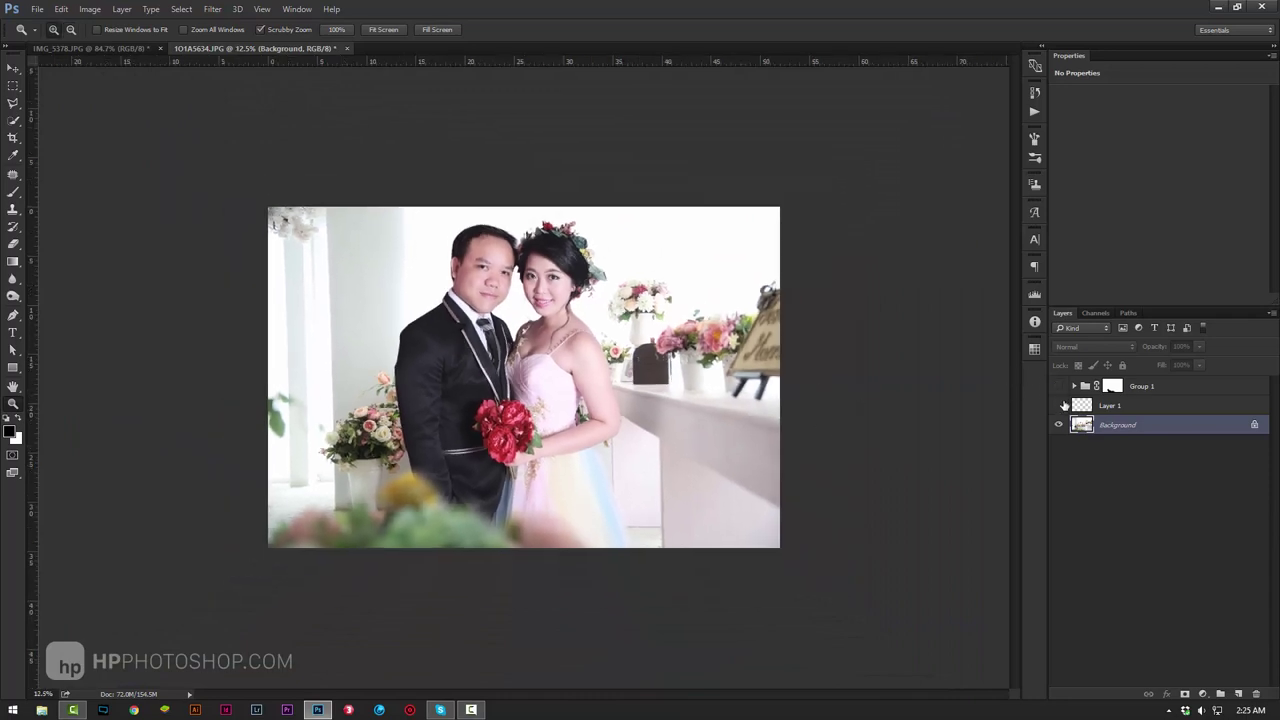
click(1059, 405)
click(1059, 405)
drag(553, 308, 583, 317)
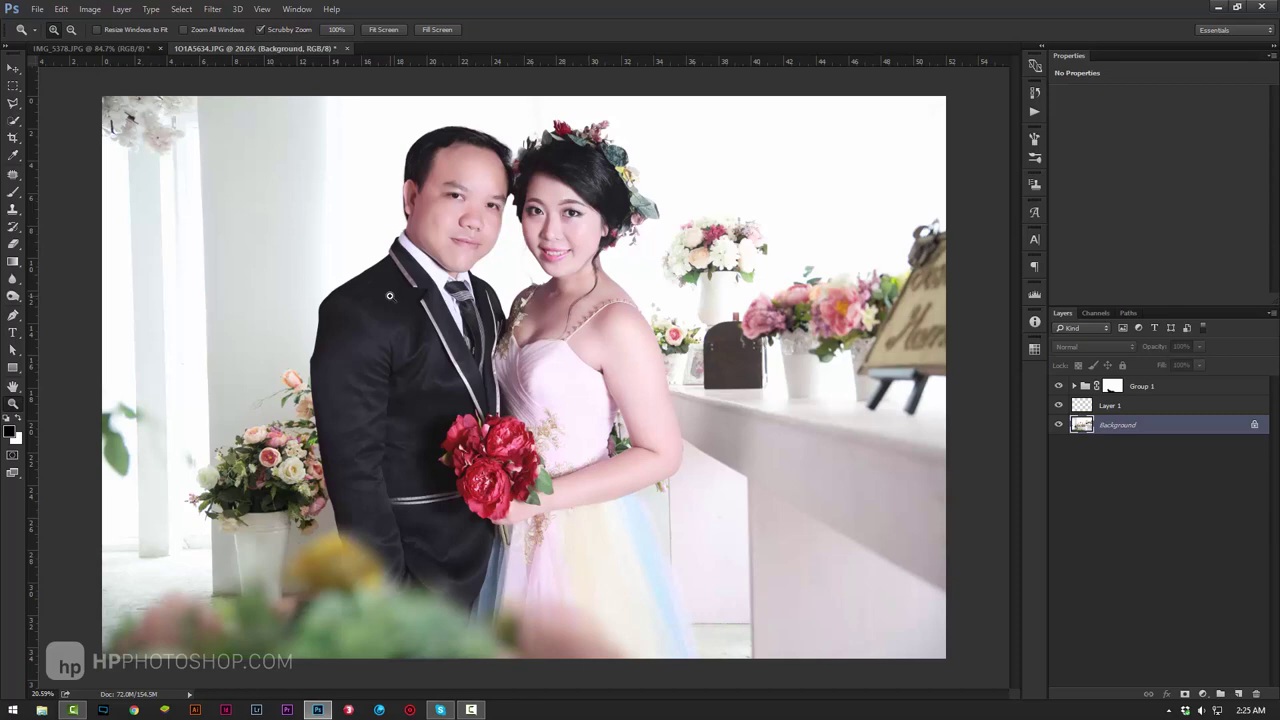